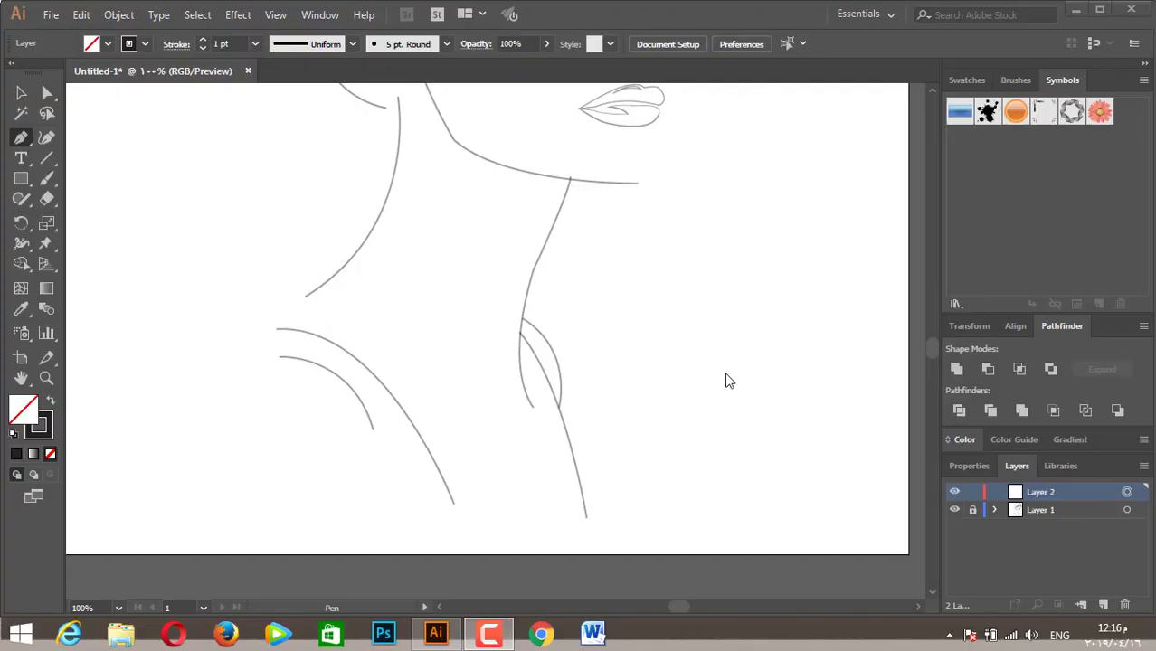
# Zoom out, then zoom back in to frame the outer left shoulder line for tracing.
pyautogui.hotkey('ctrl', '-')
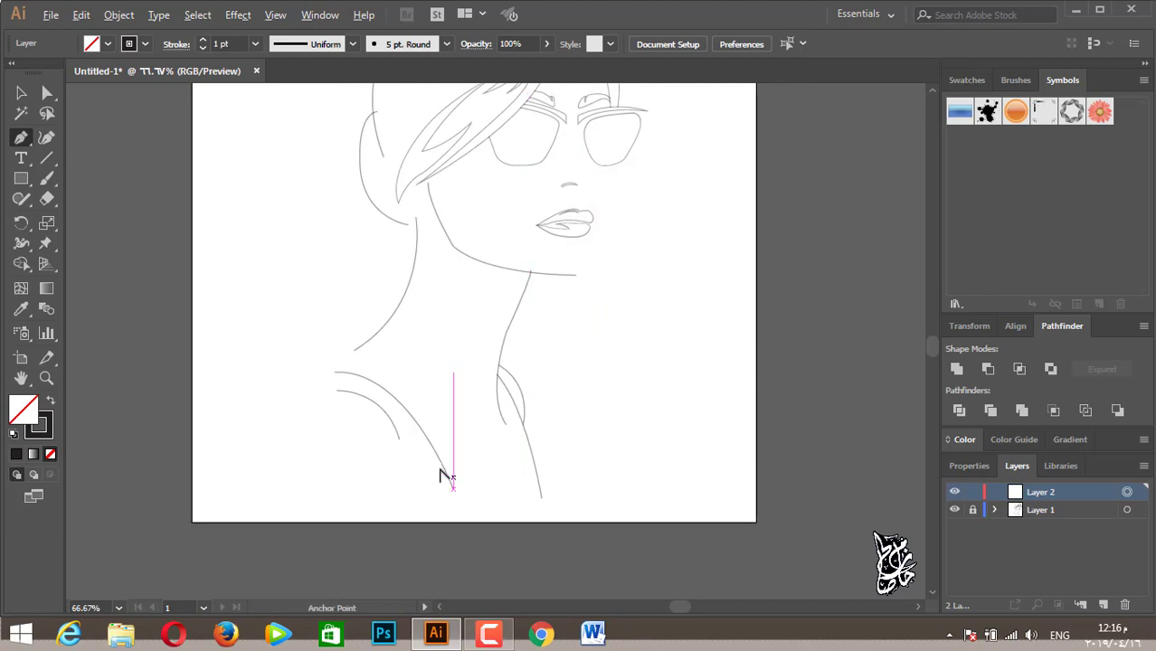
pyautogui.scroll(3, 484, 546)
# Trace the outer left shoulder line as a closed crescent and fill it solid black.
pyautogui.click(490, 556)
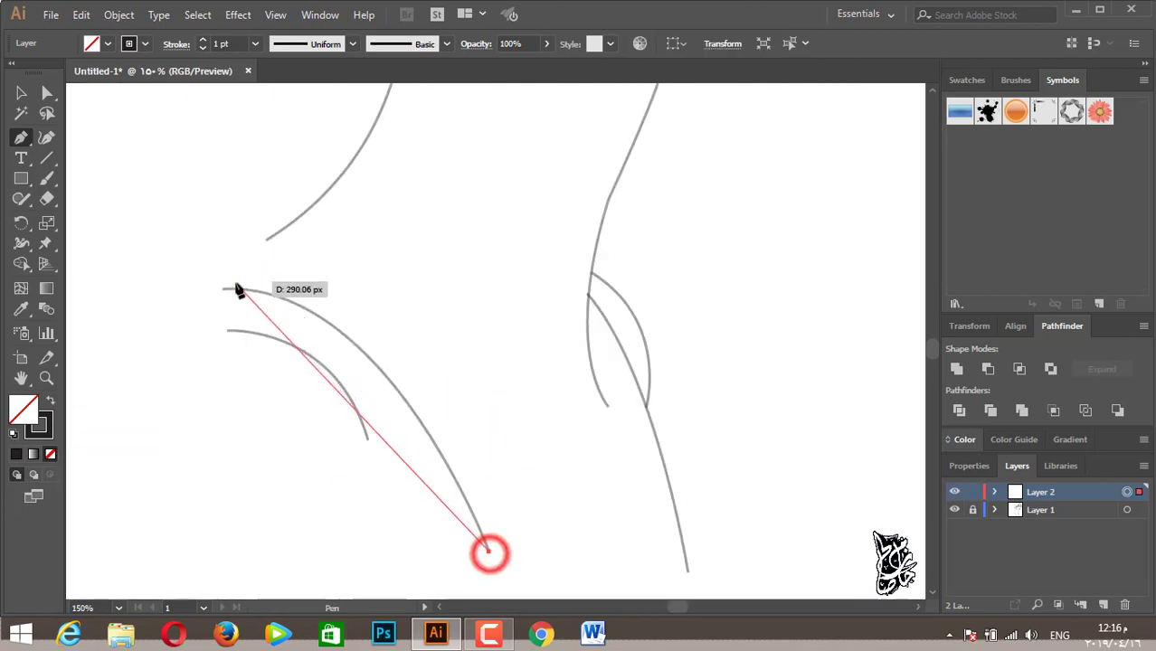
pyautogui.moveTo(225, 286)
pyautogui.mouseDown()
pyautogui.moveTo(150, 280)
pyautogui.moveTo(235, 273)
pyautogui.mouseUp()
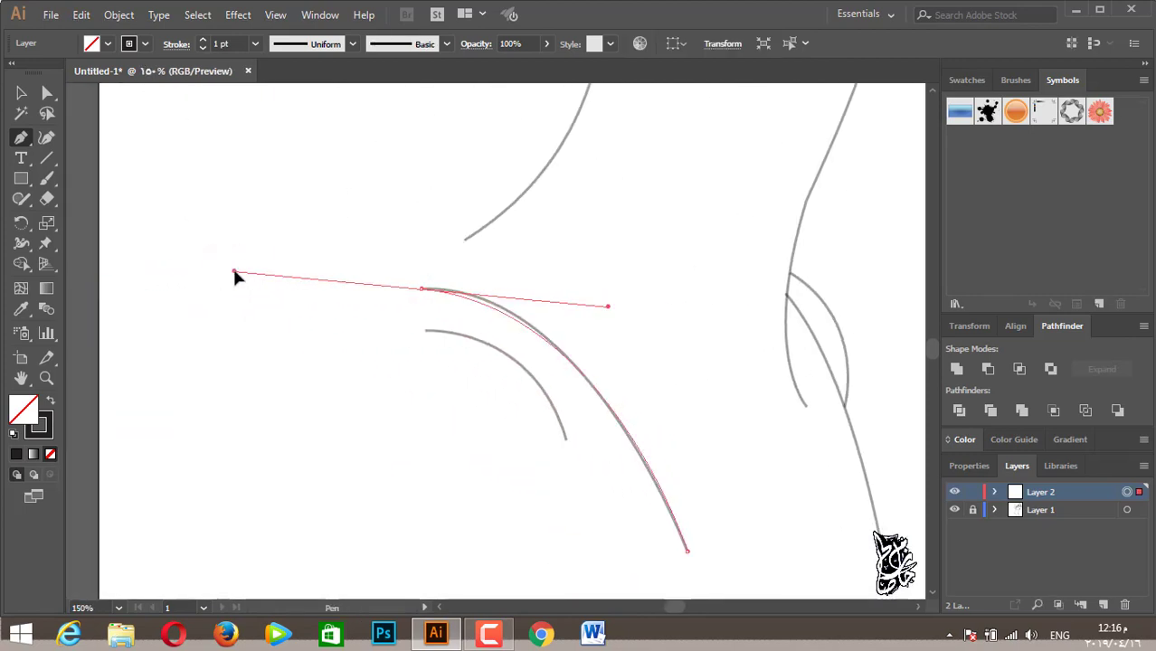
pyautogui.click(421, 288)
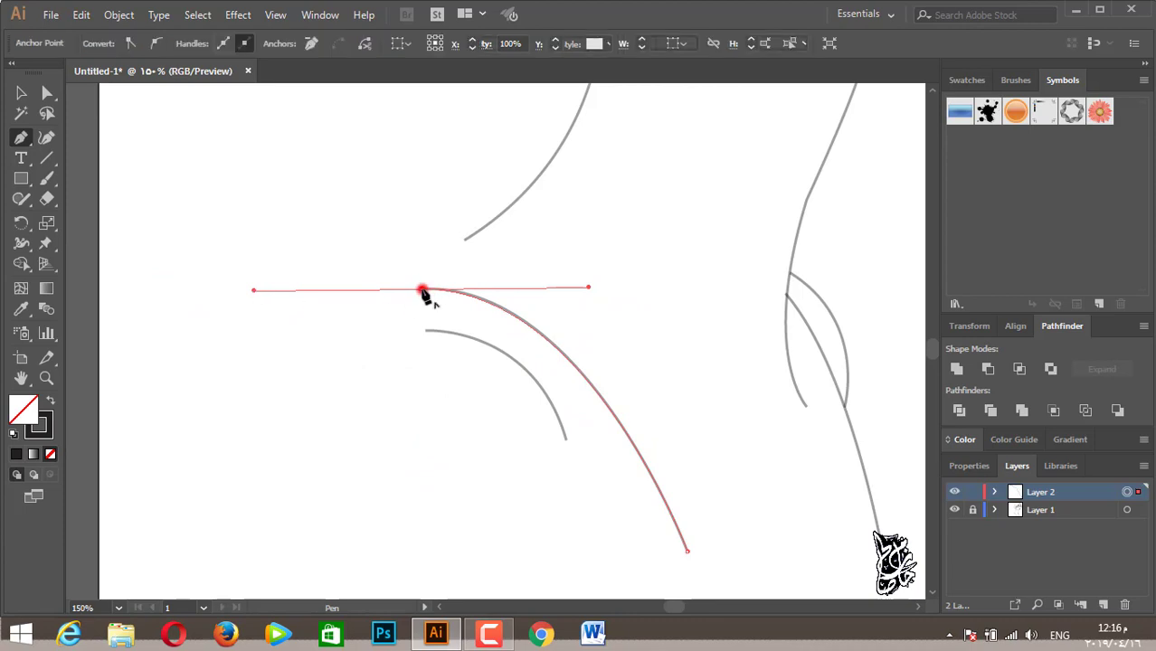
pyautogui.hotkey('ctrl', '-')
pyautogui.hotkey('ctrl', '-')
pyautogui.click(611, 375)
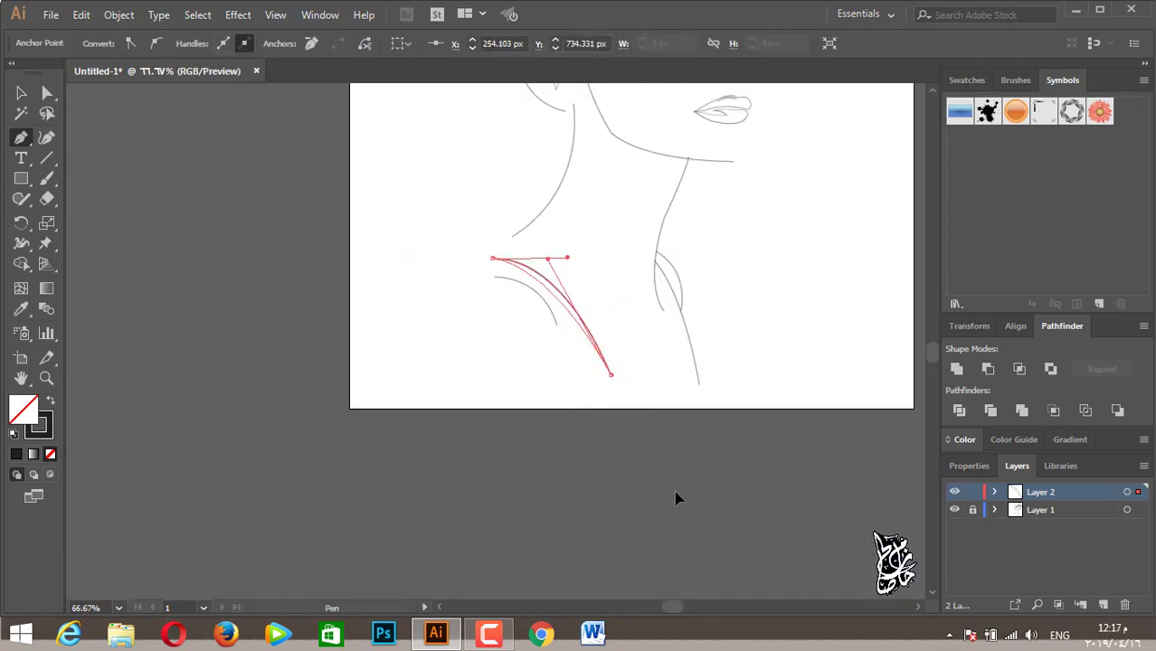
pyautogui.click(52, 404)
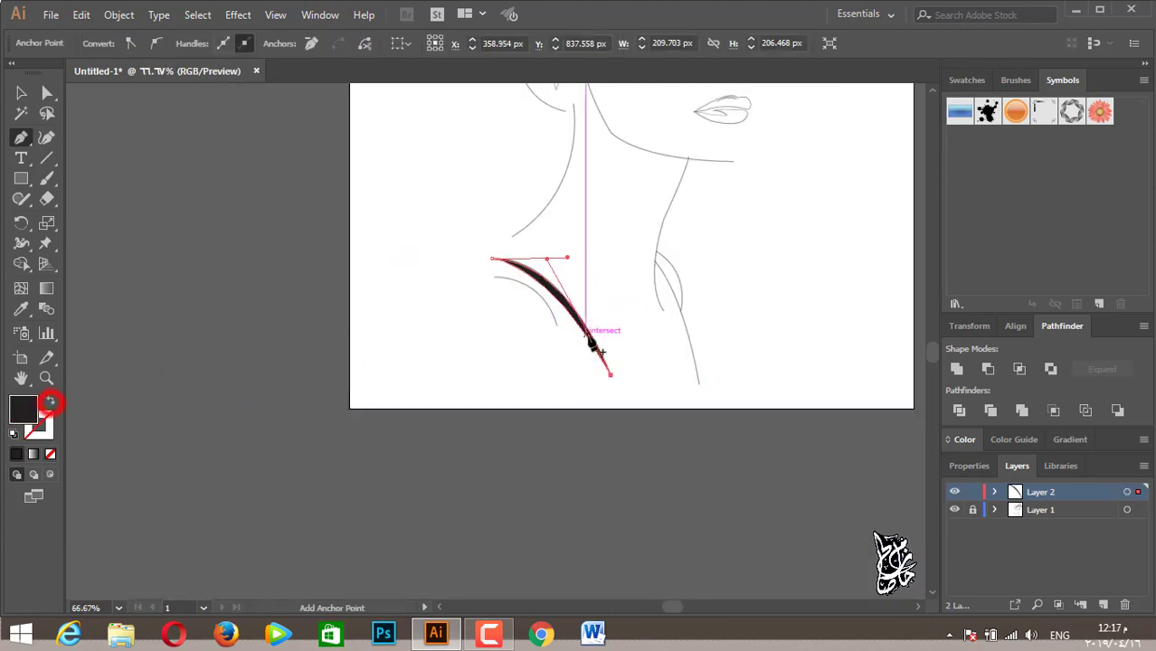
# Draw a closed tapered crescent along the inner left shoulder curve.
pyautogui.hotkey('ctrl', '+')
pyautogui.hotkey('ctrl', '+')
pyautogui.click(585, 301)
pyautogui.moveTo(444, 191); pyautogui.dragTo(328, 196)
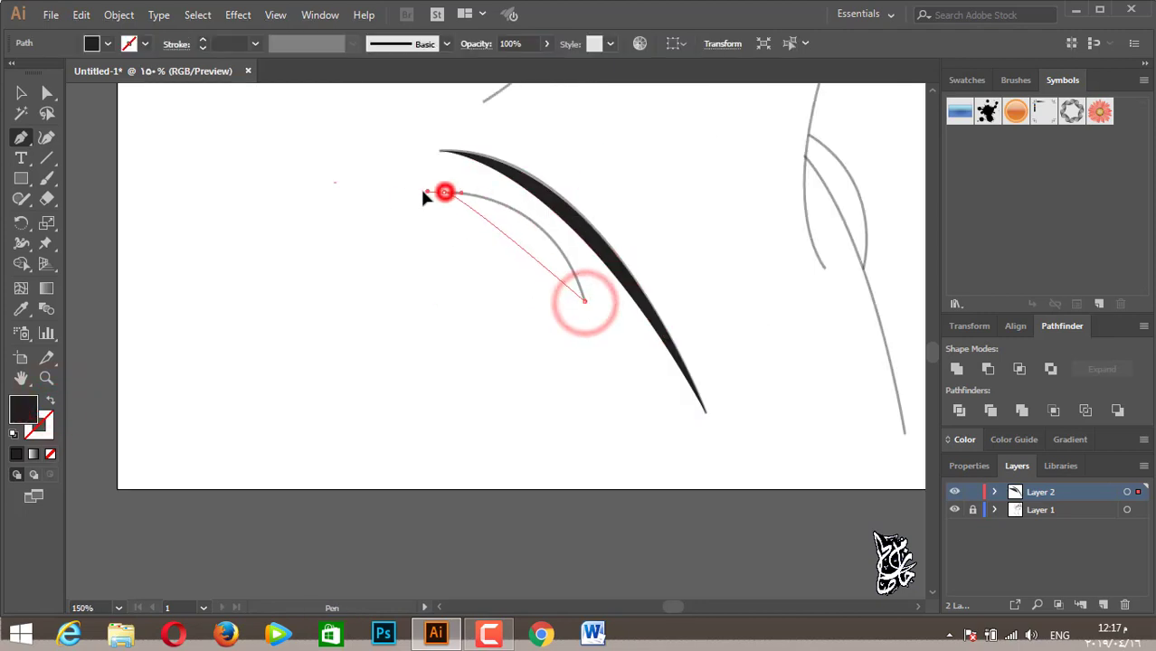
pyautogui.moveTo(444, 192); pyautogui.dragTo(440, 191)
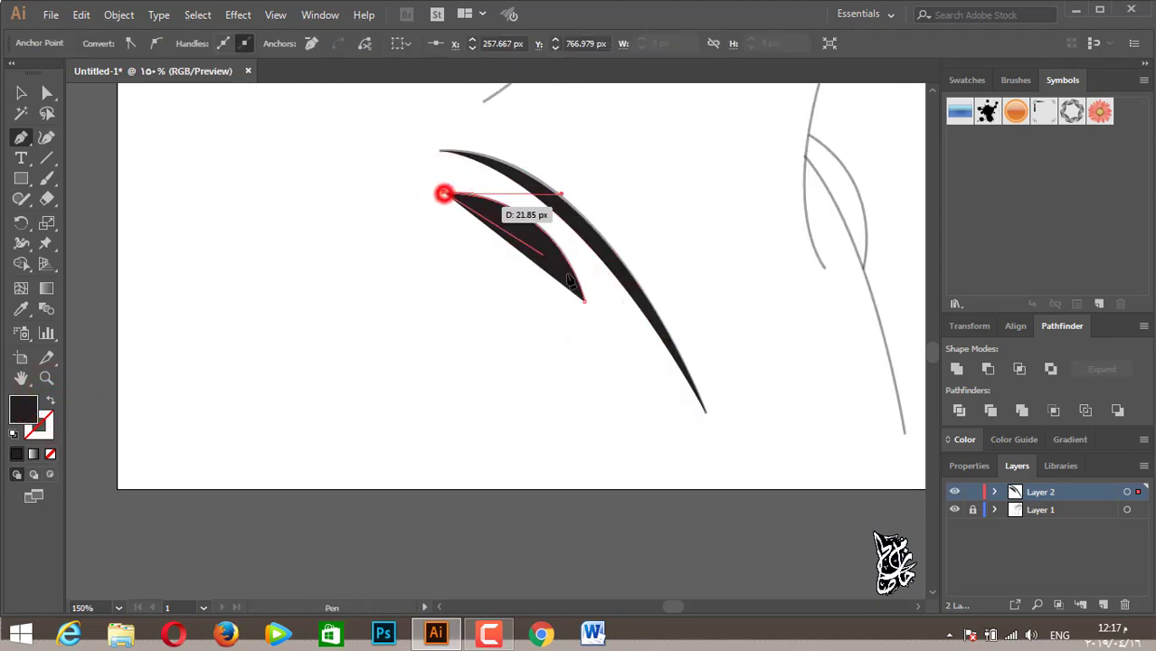
pyautogui.moveTo(570, 280); pyautogui.dragTo(590, 305)
pyautogui.click(584, 300)
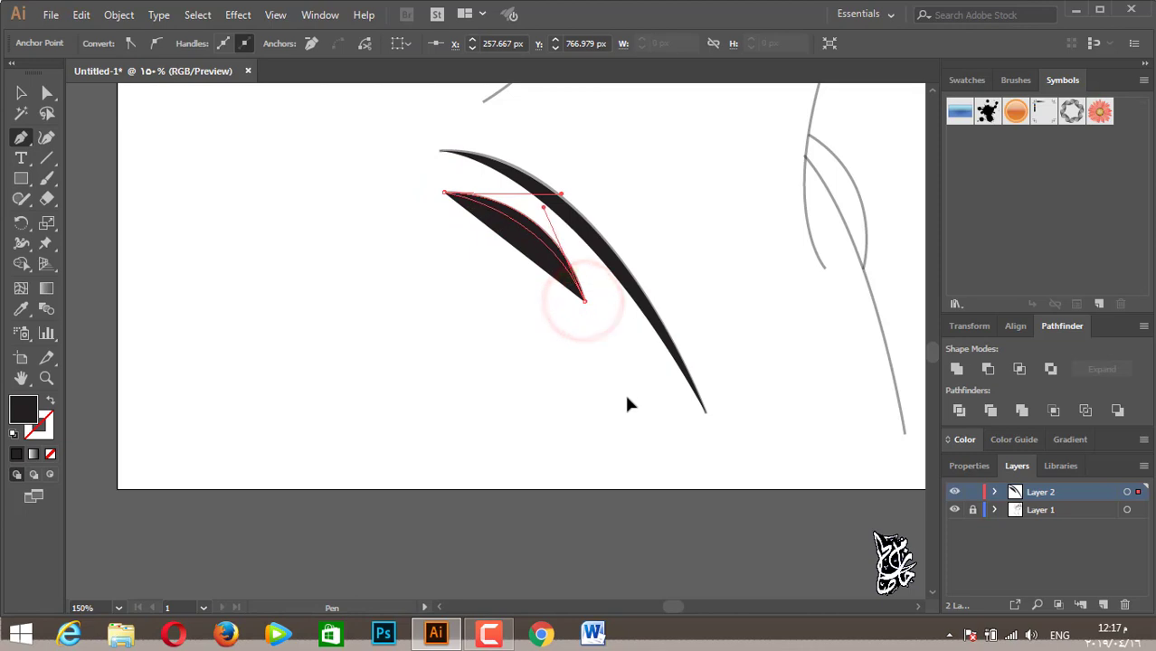
# Start a tapered shape tracing the lower right neck curve from its bottom.
pyautogui.moveTo(730, 268); pyautogui.dragTo(362, 277)
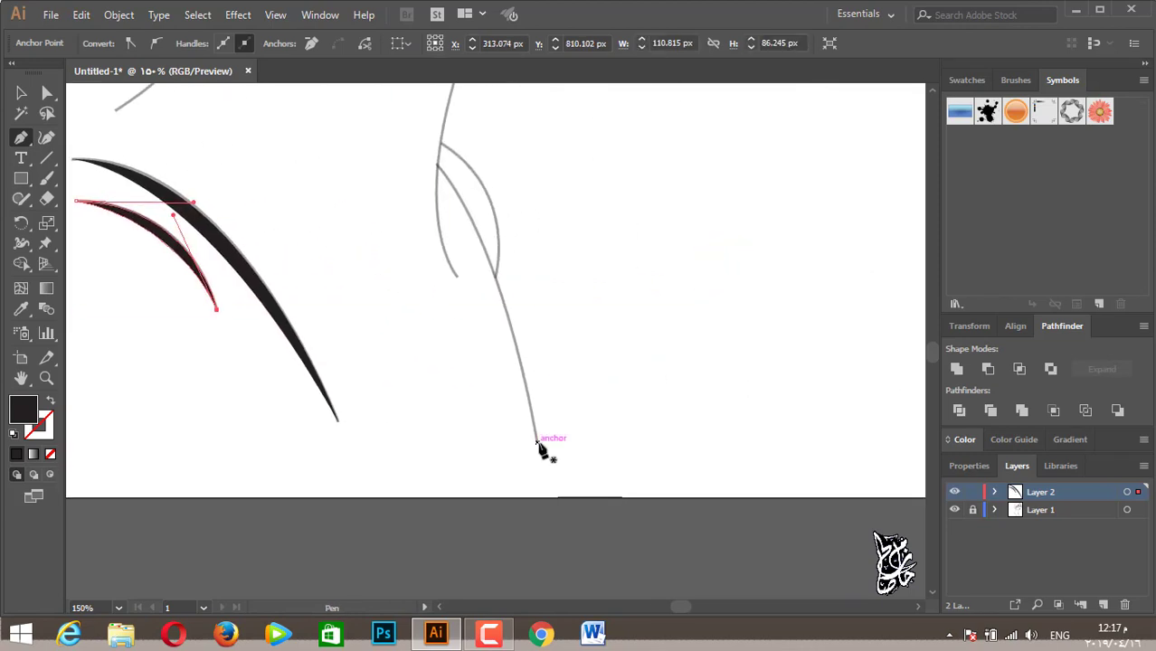
pyautogui.moveTo(536, 441)
pyautogui.mouseDown()
pyautogui.moveTo(439, 170)
pyautogui.moveTo(376, 107)
pyautogui.mouseUp()
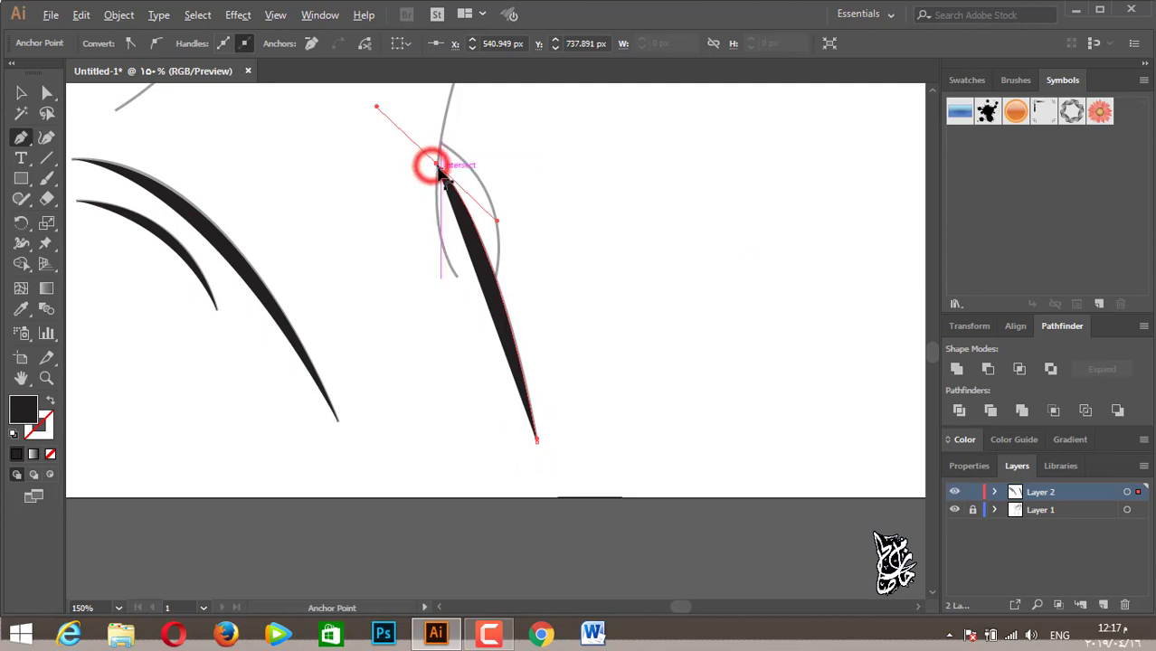
pyautogui.hotkey('ctrl', '+')
pyautogui.moveTo(439, 170)
pyautogui.mouseDown()
pyautogui.moveTo(394, 209)
pyautogui.moveTo(524, 470)
pyautogui.mouseUp()
pyautogui.scroll(-3, 390, 211)
pyautogui.hotkey('ctrl', '-')
pyautogui.hotkey('ctrl', '-')
pyautogui.hotkey('ctrl', '-')
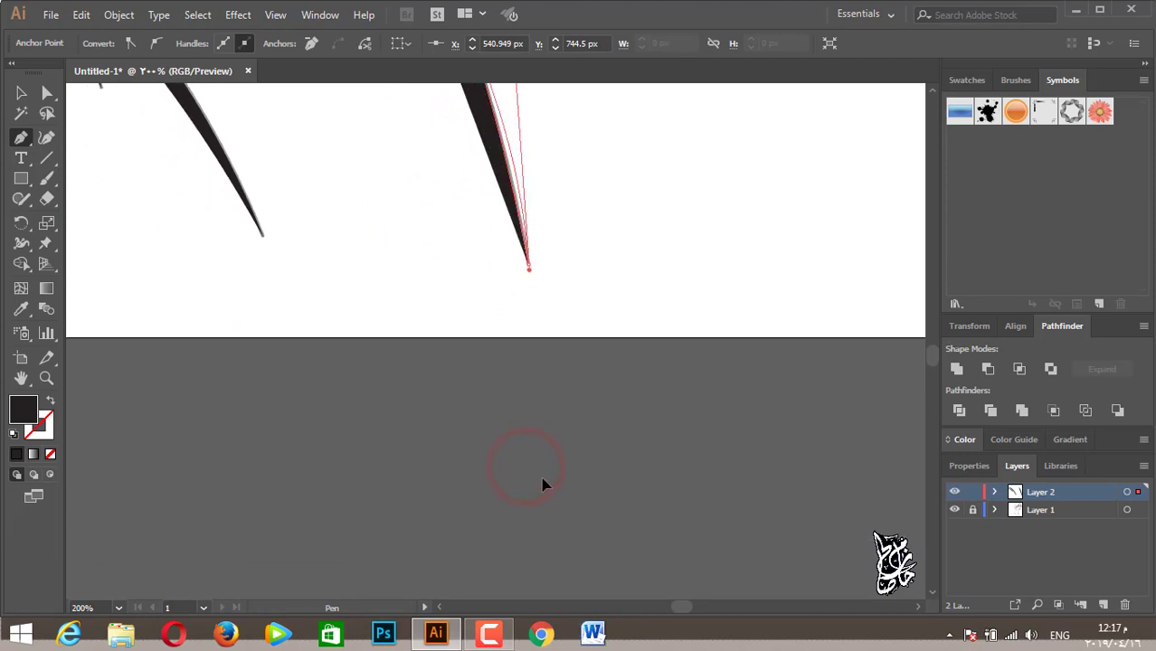
pyautogui.moveTo(648, 336); pyautogui.dragTo(603, 294)
# Close the right neck shape, then draw a tapered crescent over the small arc beside the neck.
pyautogui.click(488, 365)
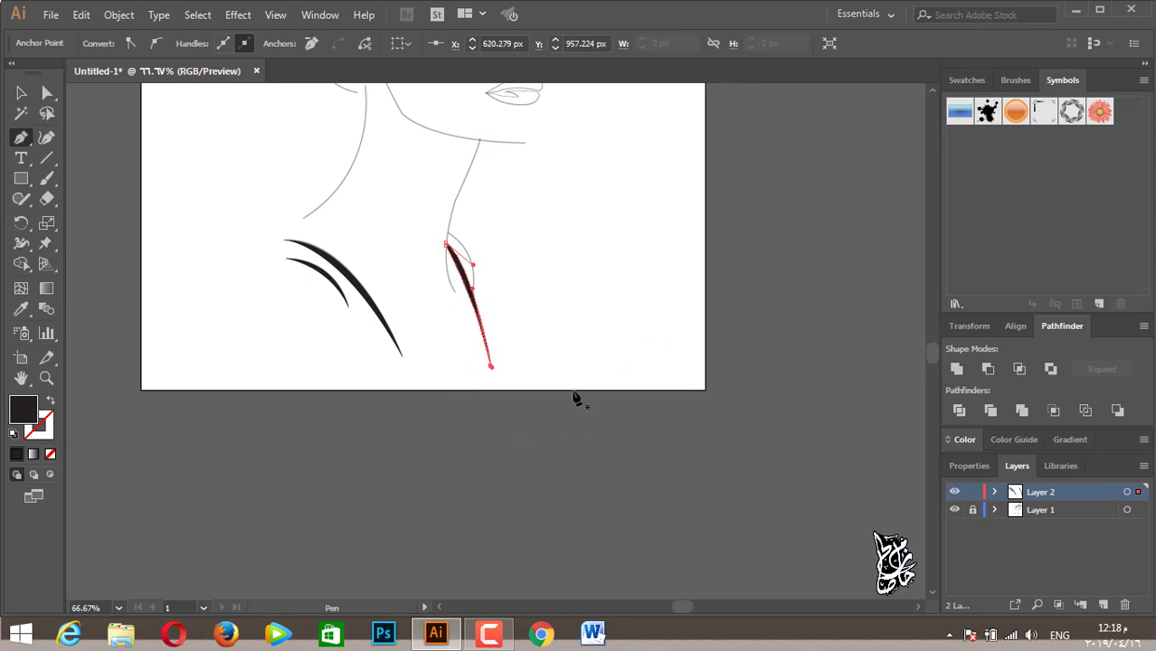
pyautogui.hotkey('ctrl', '+')
pyautogui.hotkey('ctrl', '+')
pyautogui.moveTo(526, 257); pyautogui.dragTo(582, 427)
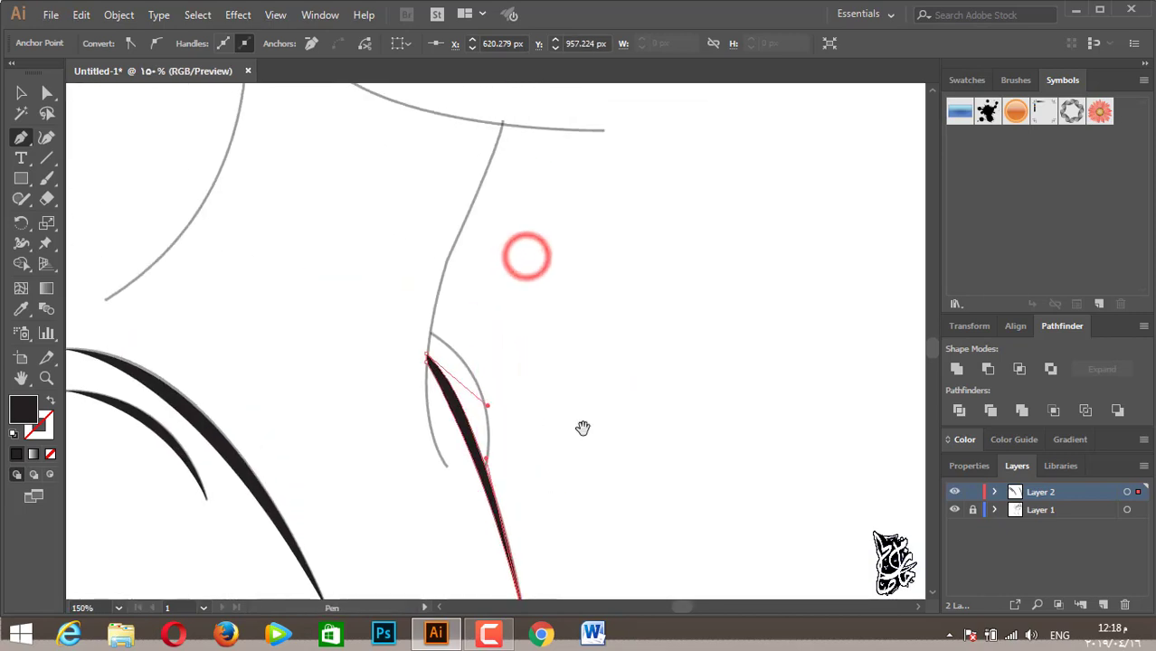
pyautogui.moveTo(430, 334)
pyautogui.mouseDown()
pyautogui.moveTo(491, 477)
pyautogui.moveTo(462, 554)
pyautogui.mouseUp()
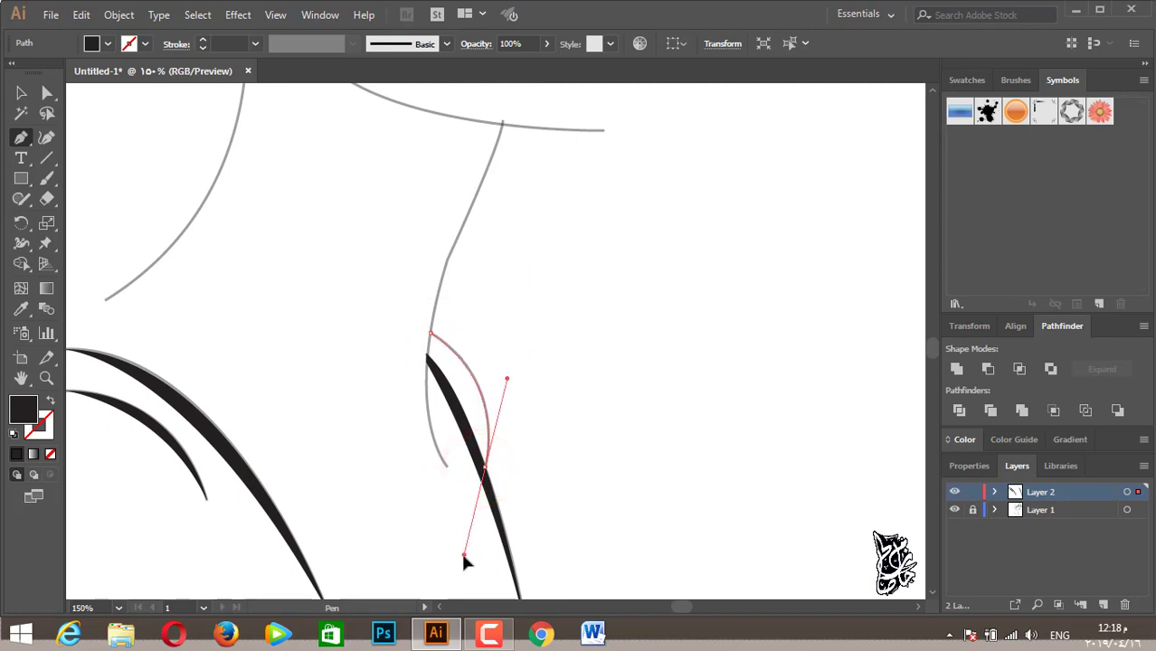
pyautogui.moveTo(485, 467); pyautogui.dragTo(487, 484)
pyautogui.click(484, 467)
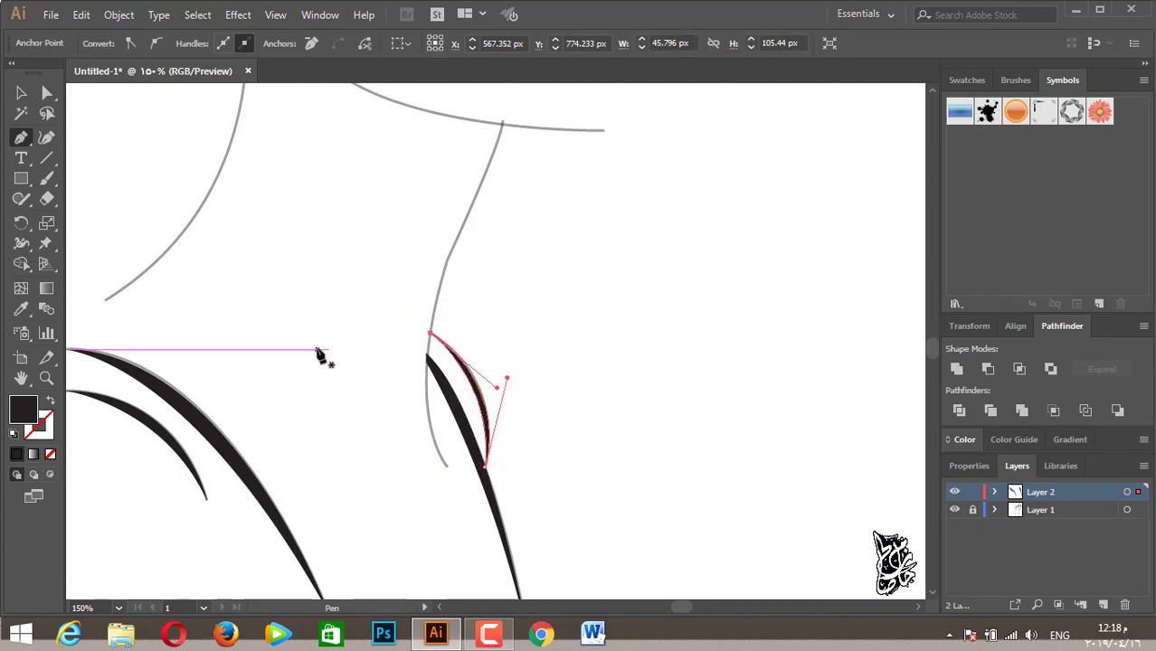
pyautogui.moveTo(521, 341); pyautogui.dragTo(569, 329)
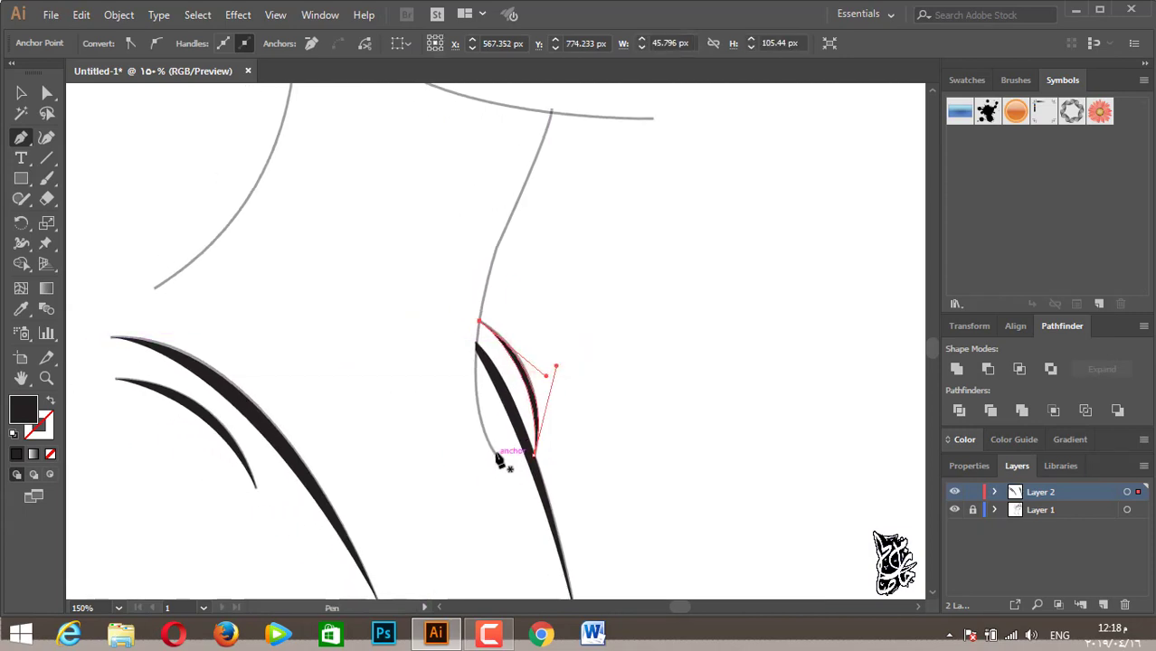
pyautogui.click(496, 454)
# Trace a new path up the neck line toward the chin with a black stroke and no fill.
pyautogui.click(493, 260)
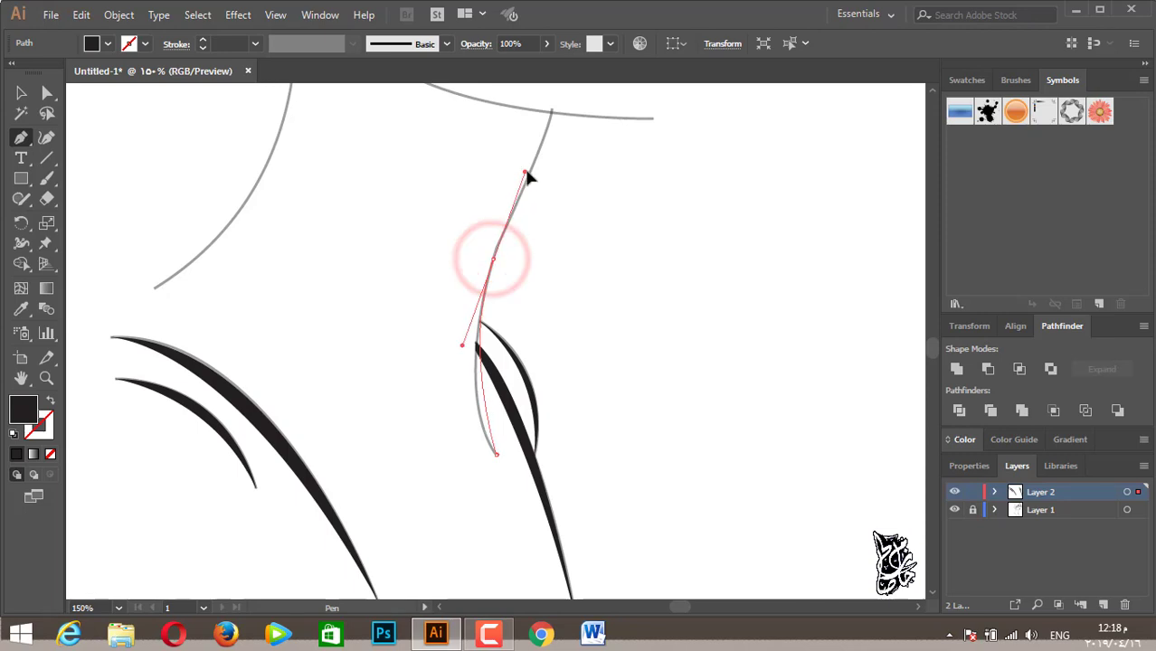
pyautogui.moveTo(526, 173)
pyautogui.mouseDown()
pyautogui.moveTo(537, 125)
pyautogui.moveTo(552, 118)
pyautogui.mouseUp()
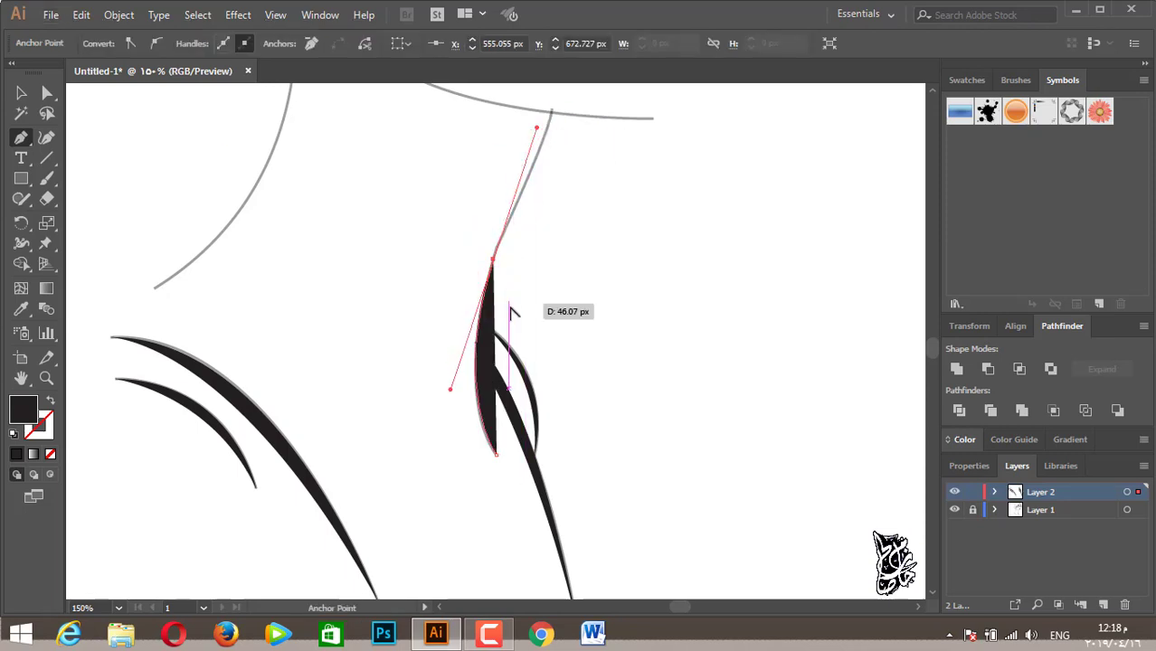
pyautogui.moveTo(493, 261); pyautogui.dragTo(555, 125)
pyautogui.click(550, 111)
pyautogui.scroll(3, 551, 111)
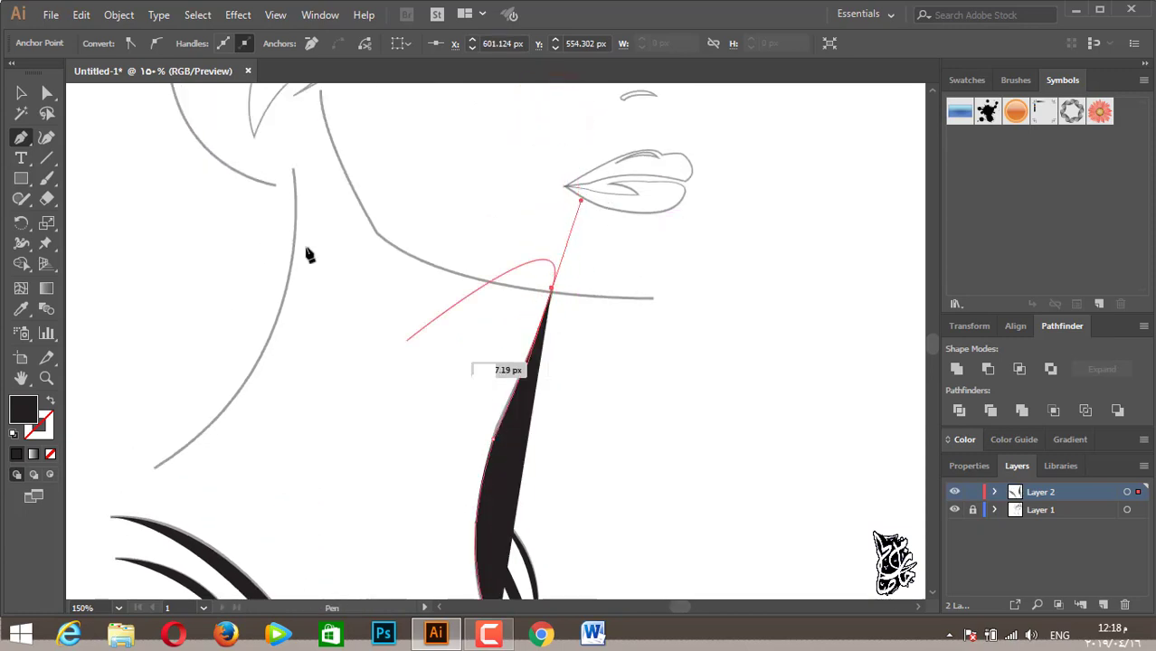
pyautogui.click(49, 401)
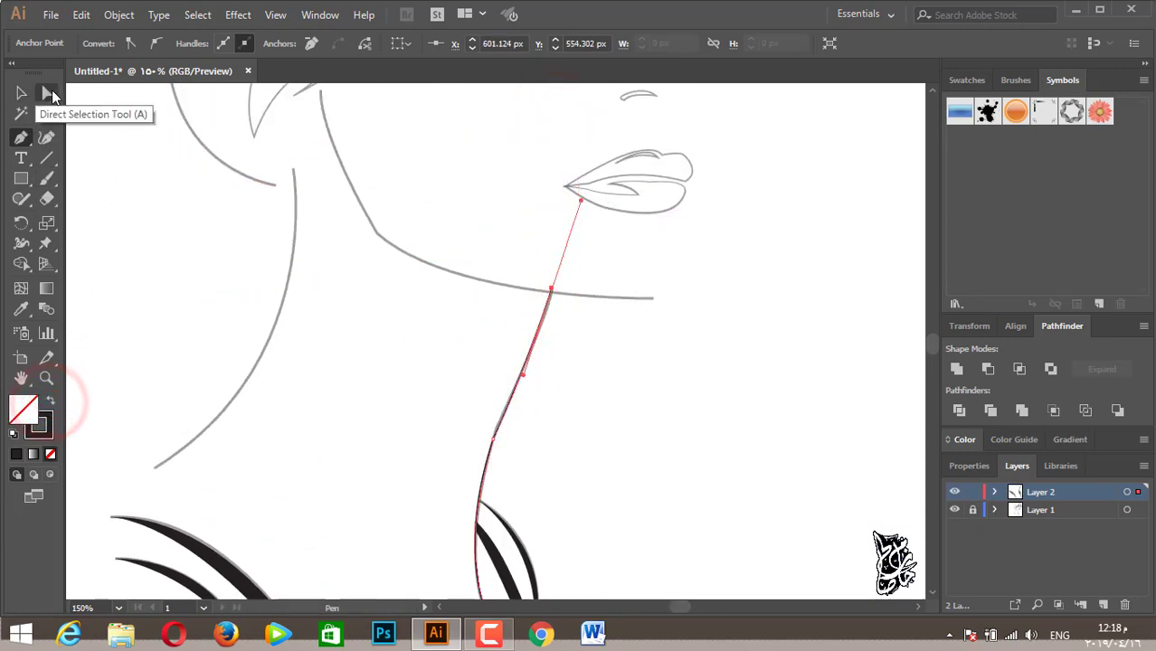
# Give the upper neck path the tapered width profile and a 7 pt stroke.
pyautogui.click(47, 92)
pyautogui.scroll(-2, 454, 395)
pyautogui.moveTo(457, 314); pyautogui.dragTo(511, 360)
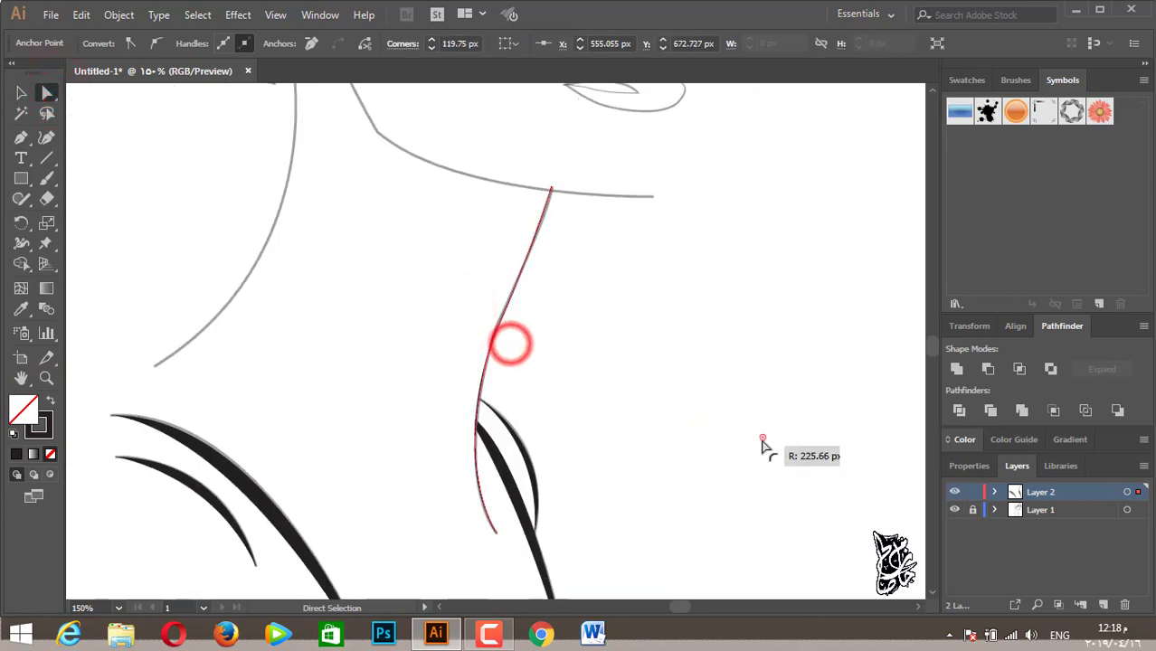
pyautogui.click(478, 313)
pyautogui.click(21, 92)
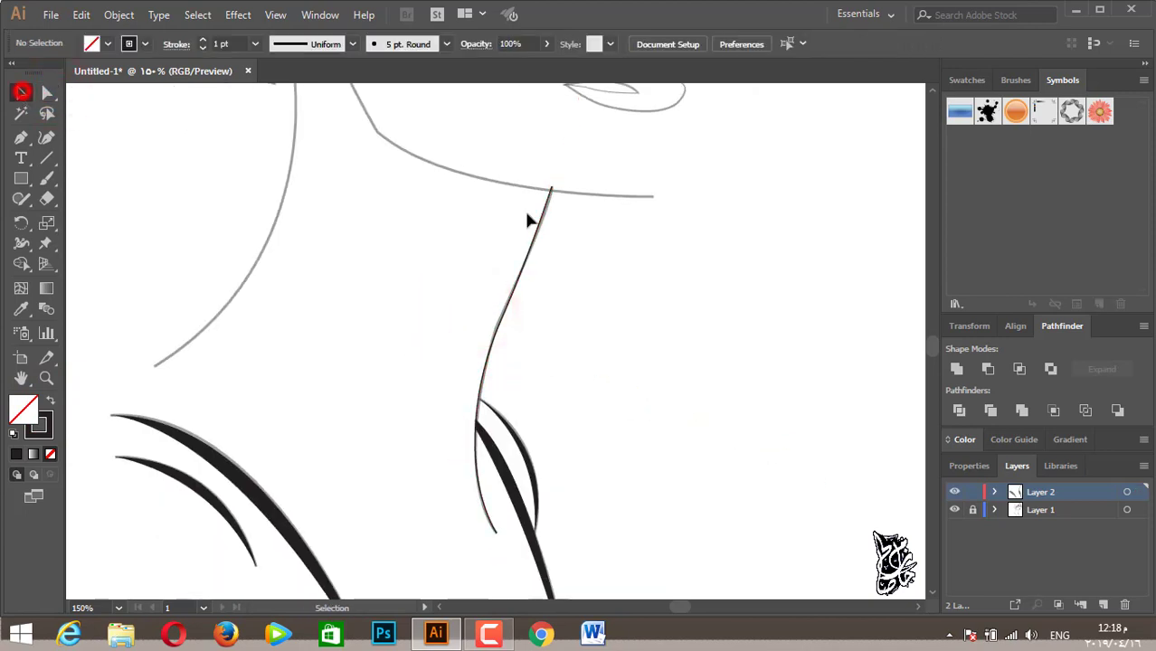
pyautogui.moveTo(578, 240); pyautogui.dragTo(578, 240)
pyautogui.click(340, 44)
pyautogui.click(323, 94)
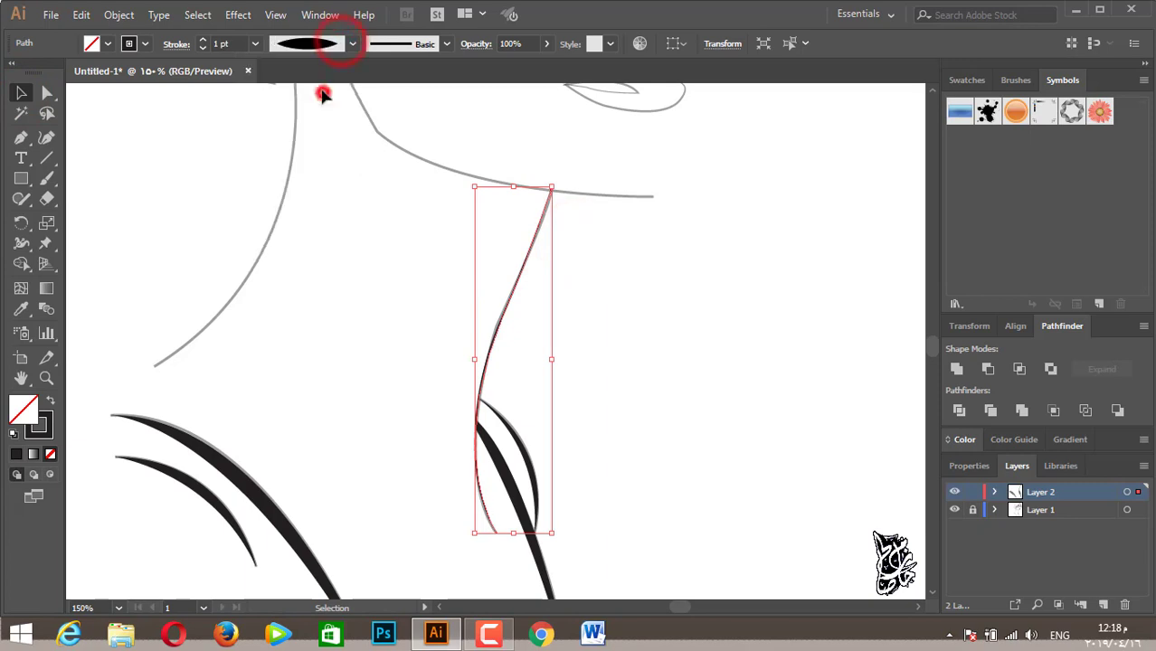
pyautogui.click(203, 44)
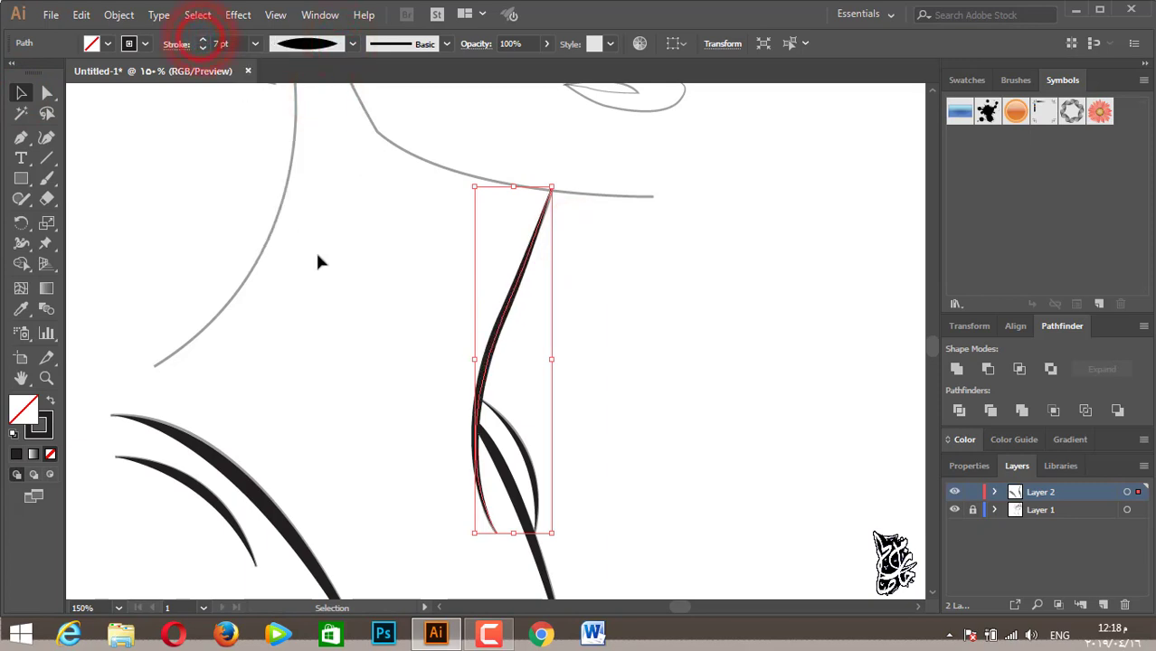
pyautogui.click(333, 351)
pyautogui.scroll(-1, 334, 351)
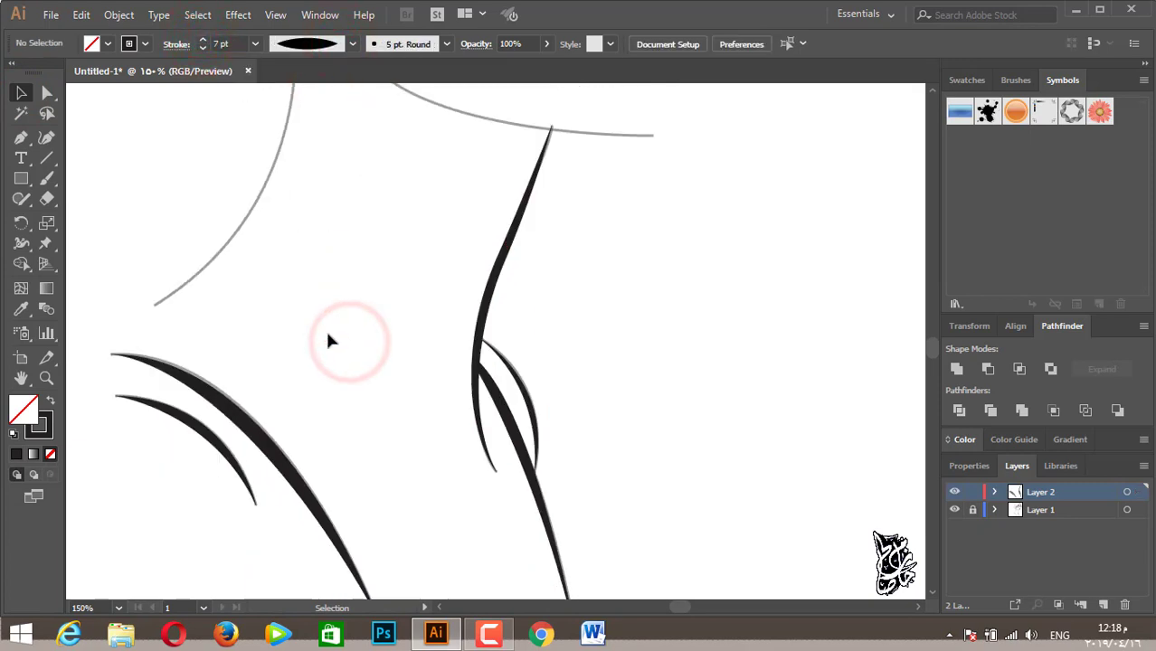
pyautogui.click(21, 137)
pyautogui.scroll(-2, 325, 230)
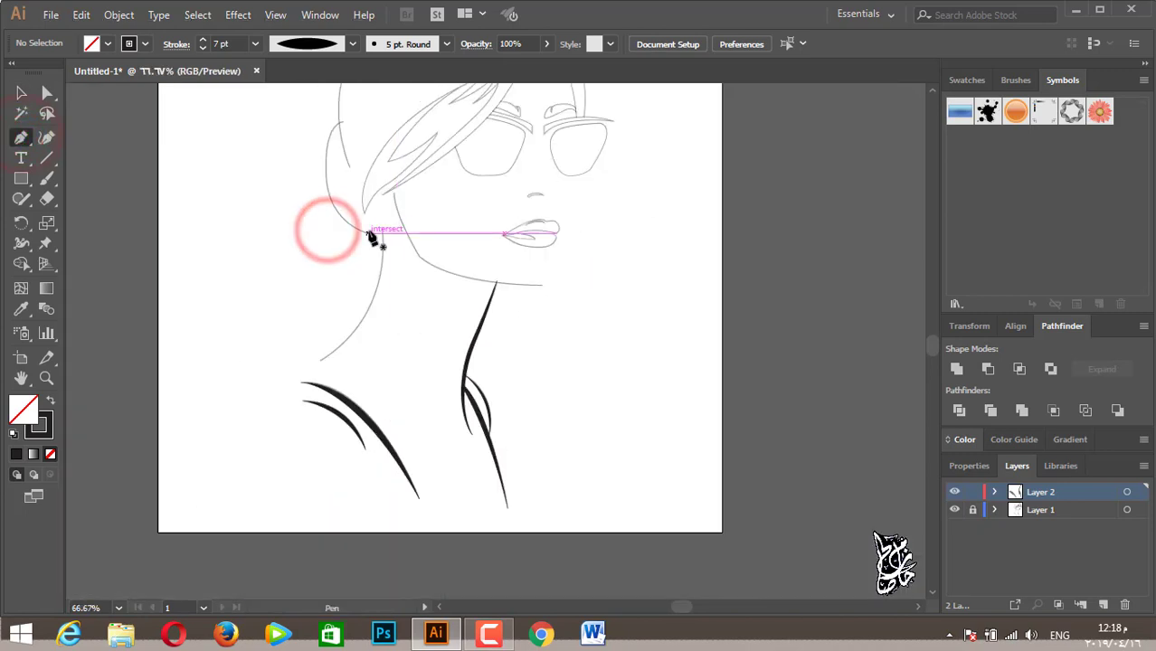
# Draw a curve behind the left neck, from below the ear down toward the shoulder.
pyautogui.click(382, 228)
pyautogui.moveTo(321, 360); pyautogui.dragTo(247, 409)
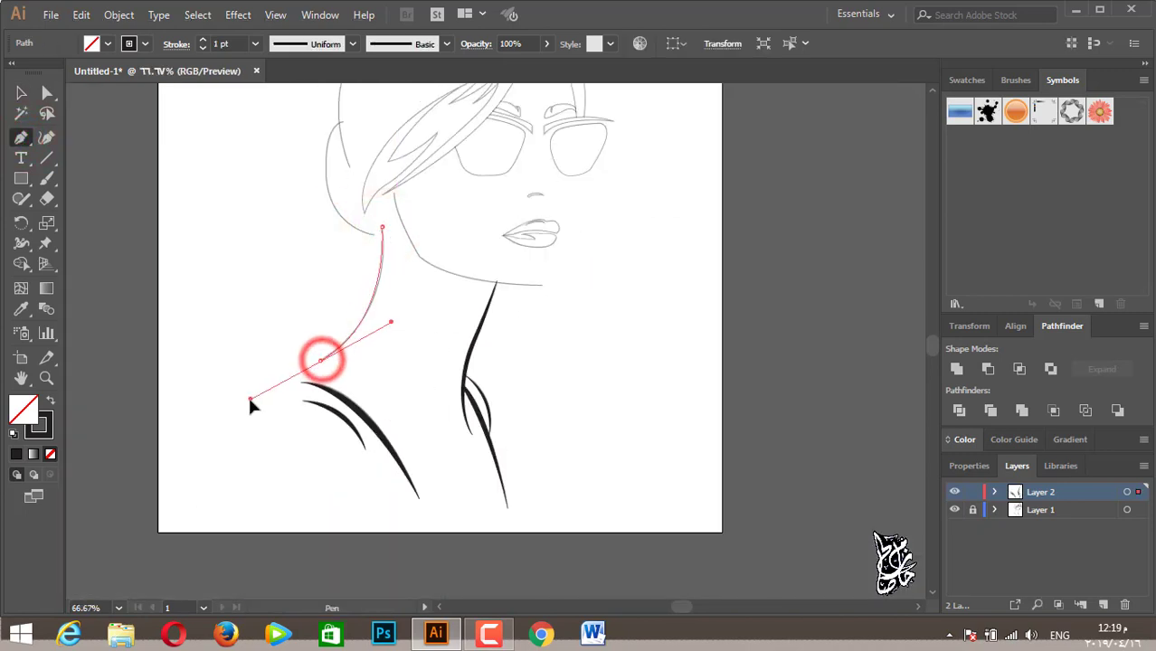
pyautogui.keyDown('ctrl'); pyautogui.click(321, 361); pyautogui.keyUp('ctrl')
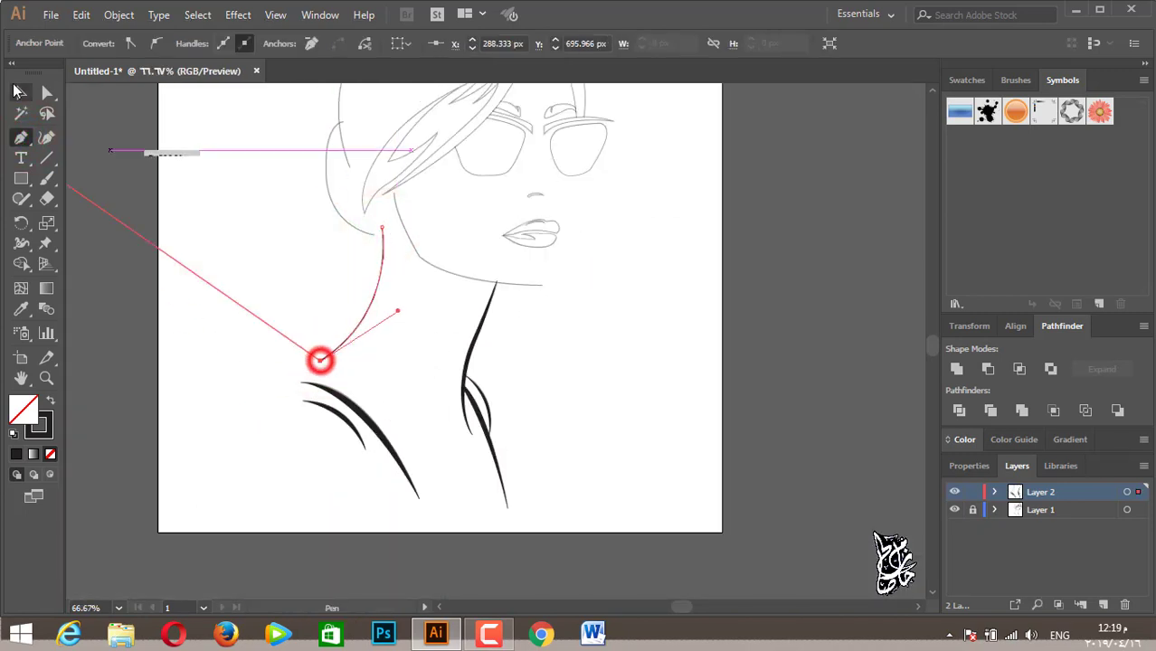
# Give that curve the oval tapered width profile and a 14 pt stroke.
pyautogui.click(21, 92)
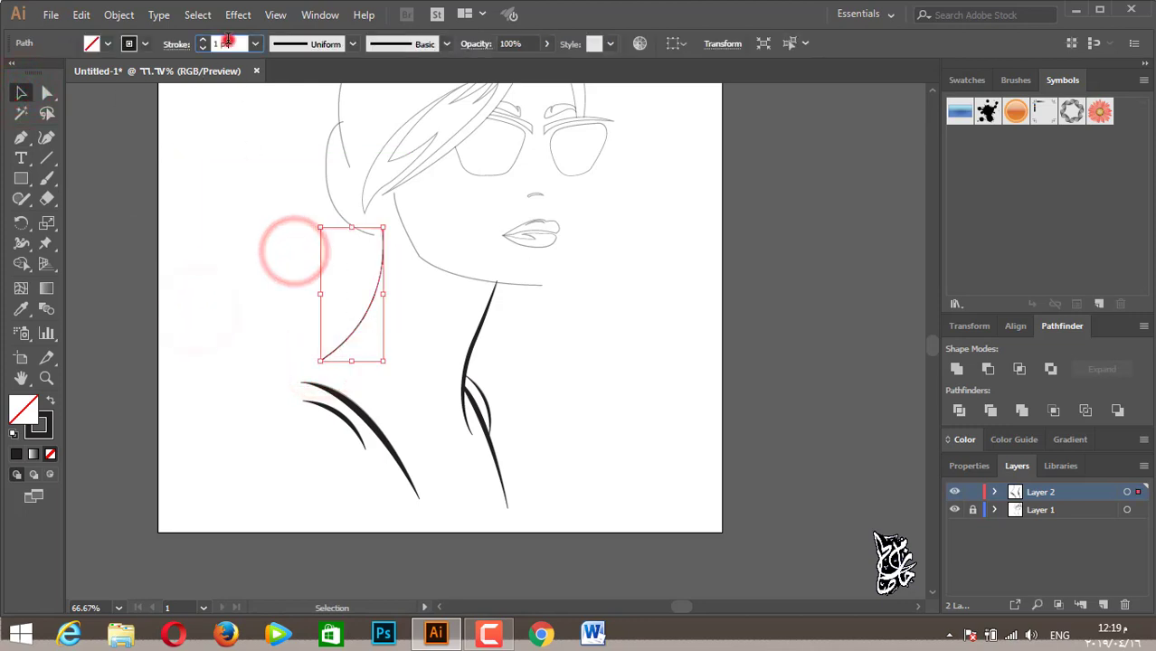
pyautogui.click(222, 44)
pyautogui.click(325, 43)
pyautogui.click(299, 97)
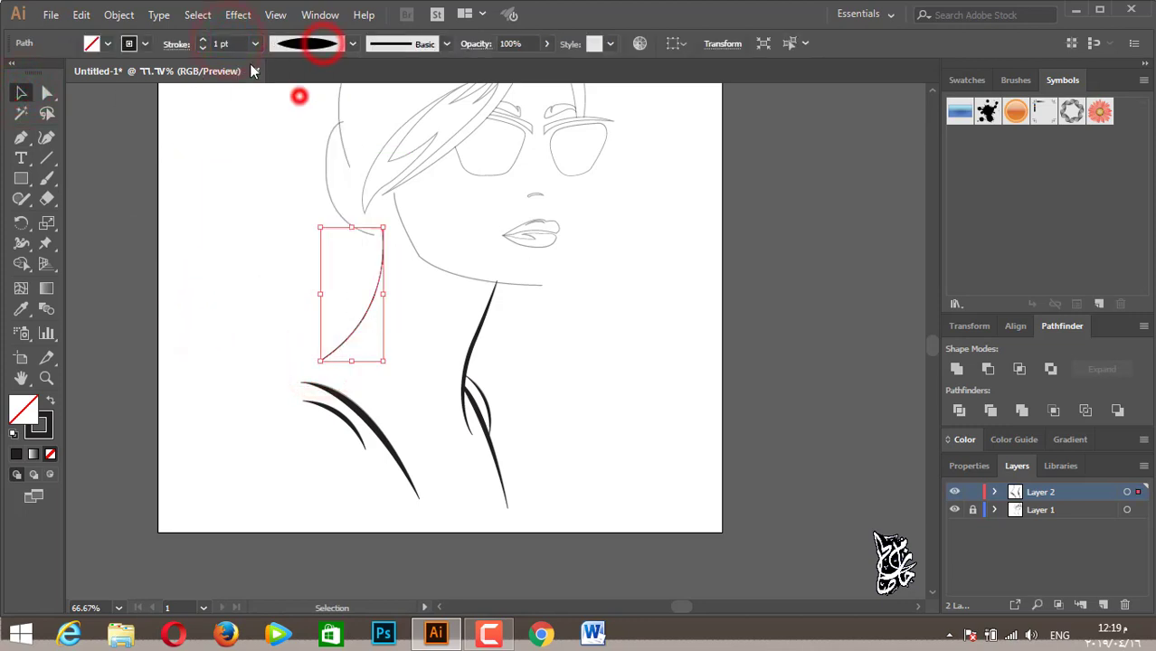
pyautogui.click(203, 39)
pyautogui.click(234, 211)
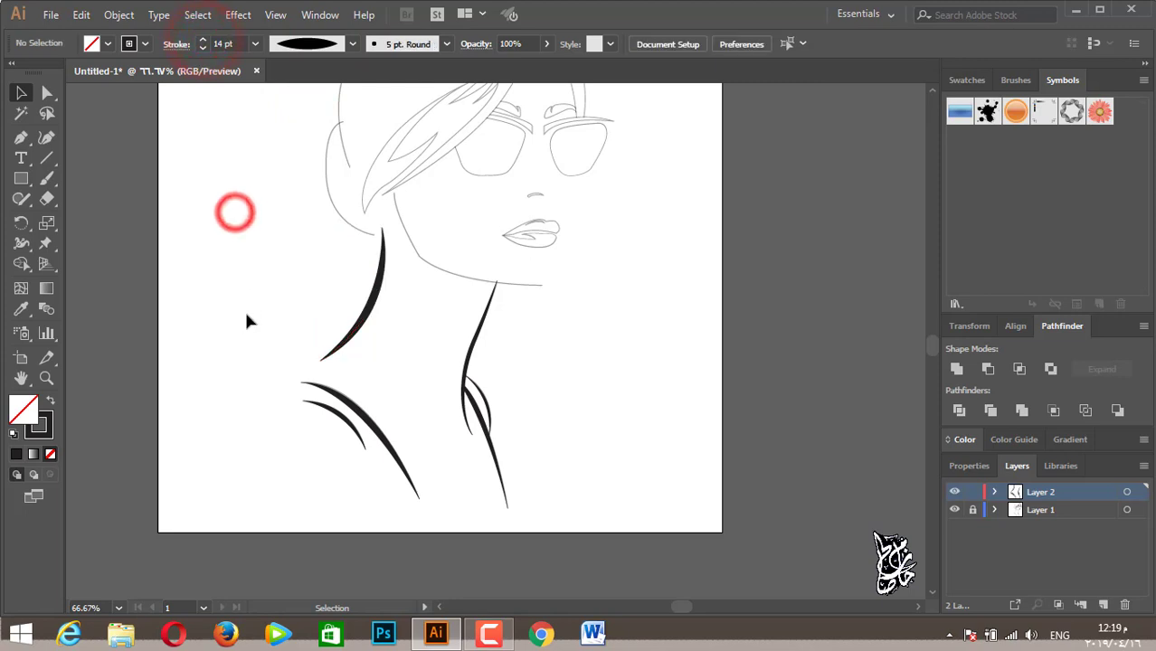
pyautogui.scroll(2, 512, 394)
pyautogui.hscroll(2, 513, 394)
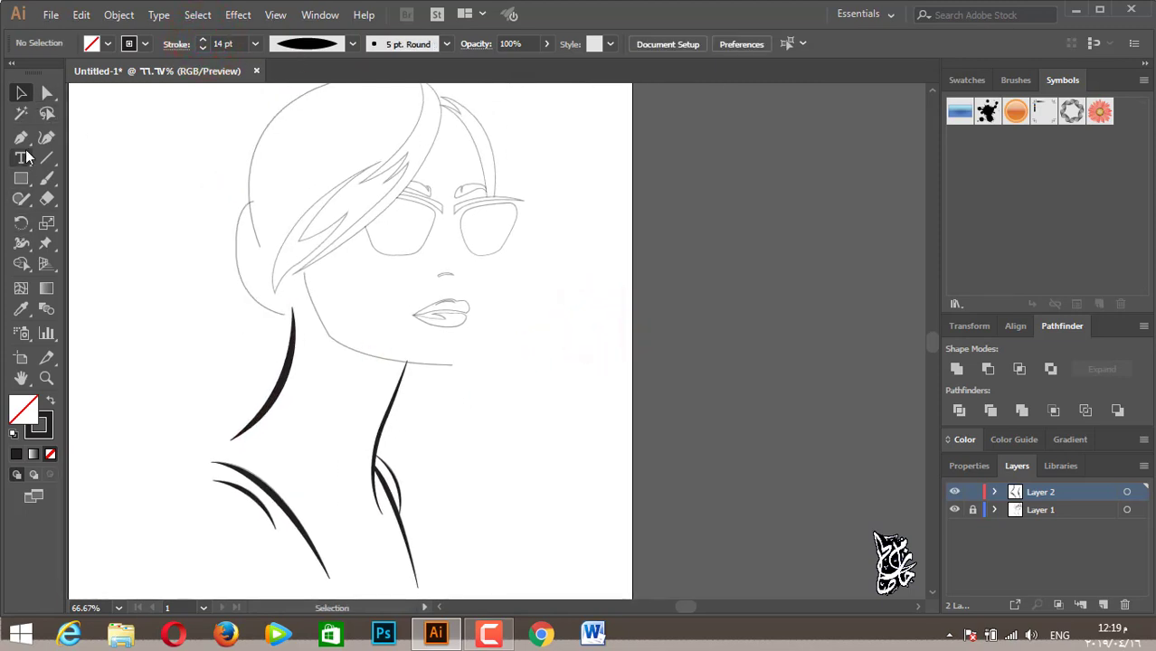
# Trace a curved line along the jaw from the chin toward the ear.
pyautogui.click(451, 364)
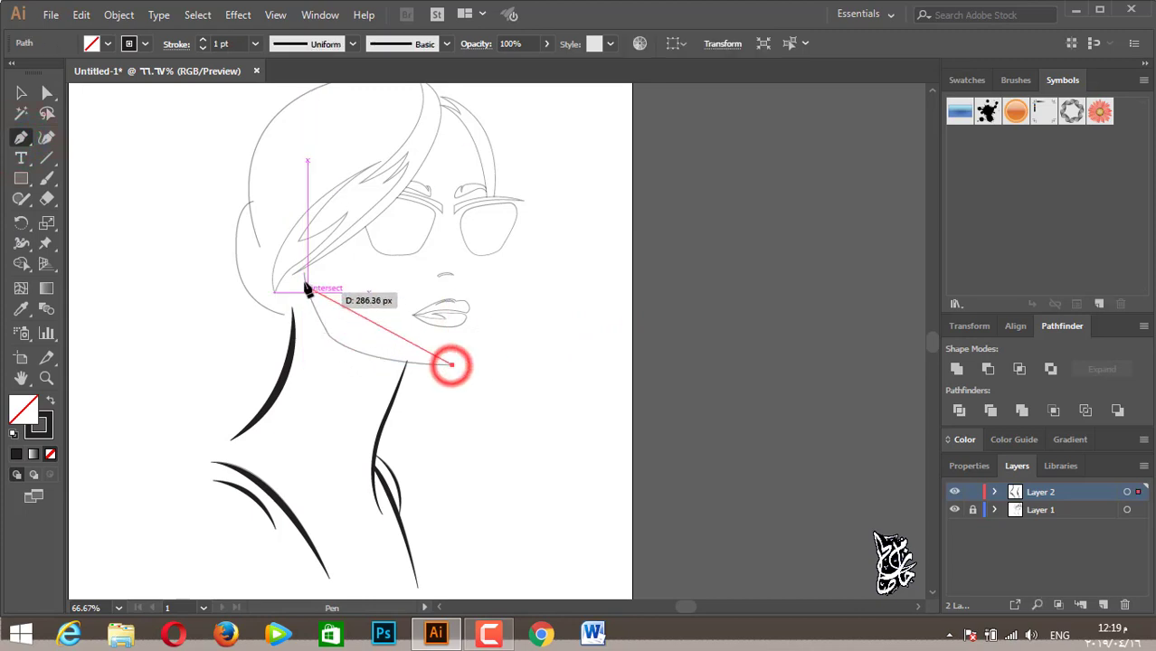
pyautogui.moveTo(323, 329)
pyautogui.mouseDown()
pyautogui.moveTo(299, 285)
pyautogui.moveTo(307, 312)
pyautogui.mouseUp()
pyautogui.hotkey('ctrl', 'z')
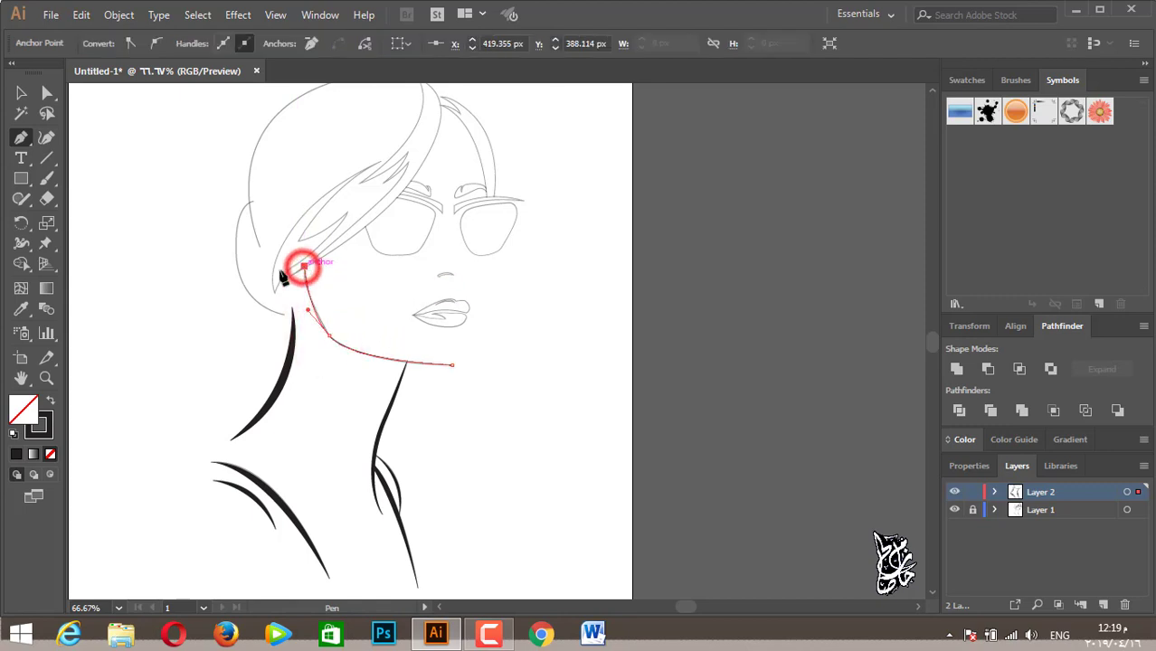
pyautogui.click(26, 96)
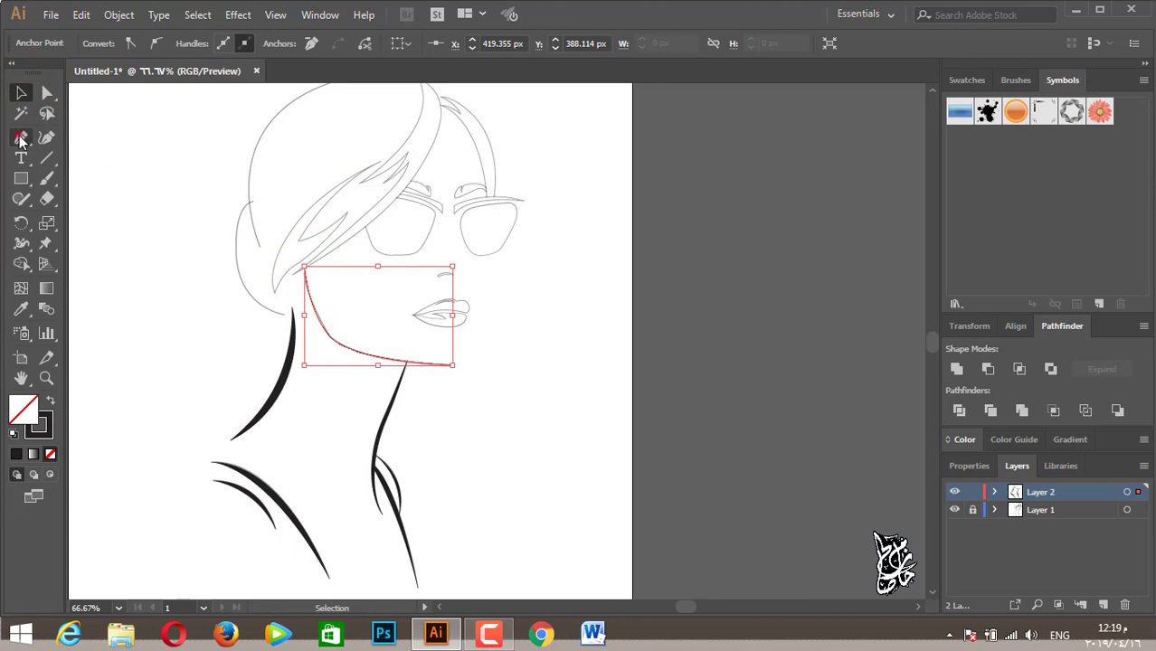
# Trace a line from below the ear curving up to the ear's top.
pyautogui.click(21, 138)
pyautogui.click(285, 315)
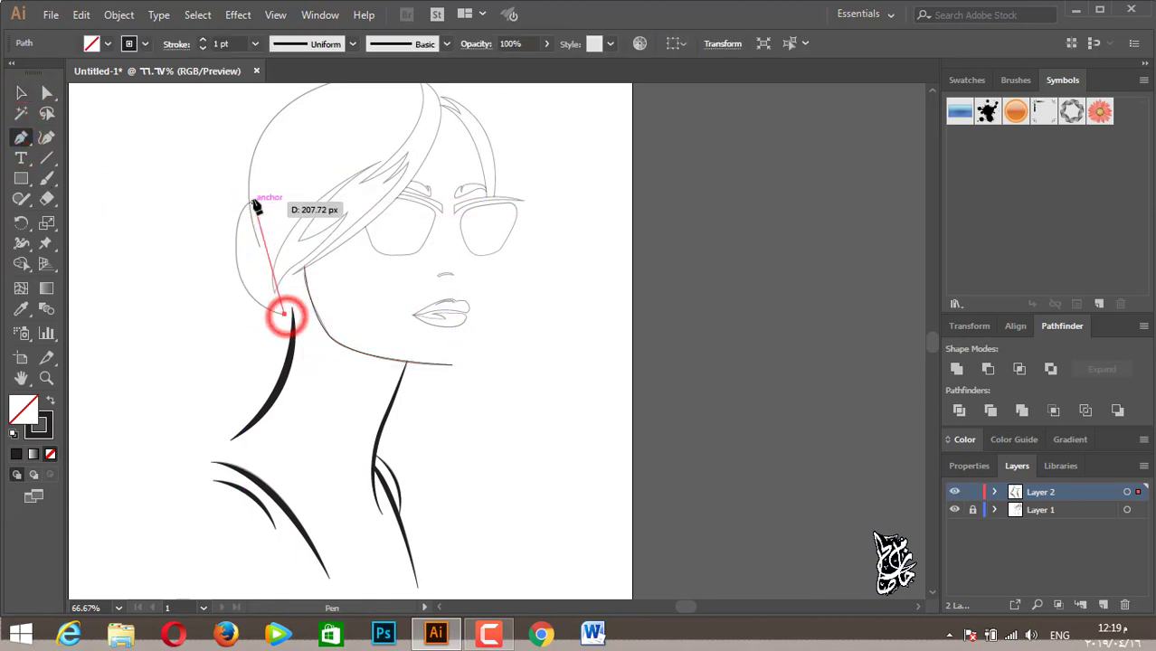
pyautogui.moveTo(253, 199); pyautogui.dragTo(304, 124)
pyautogui.hotkey('ctrl', 'z')
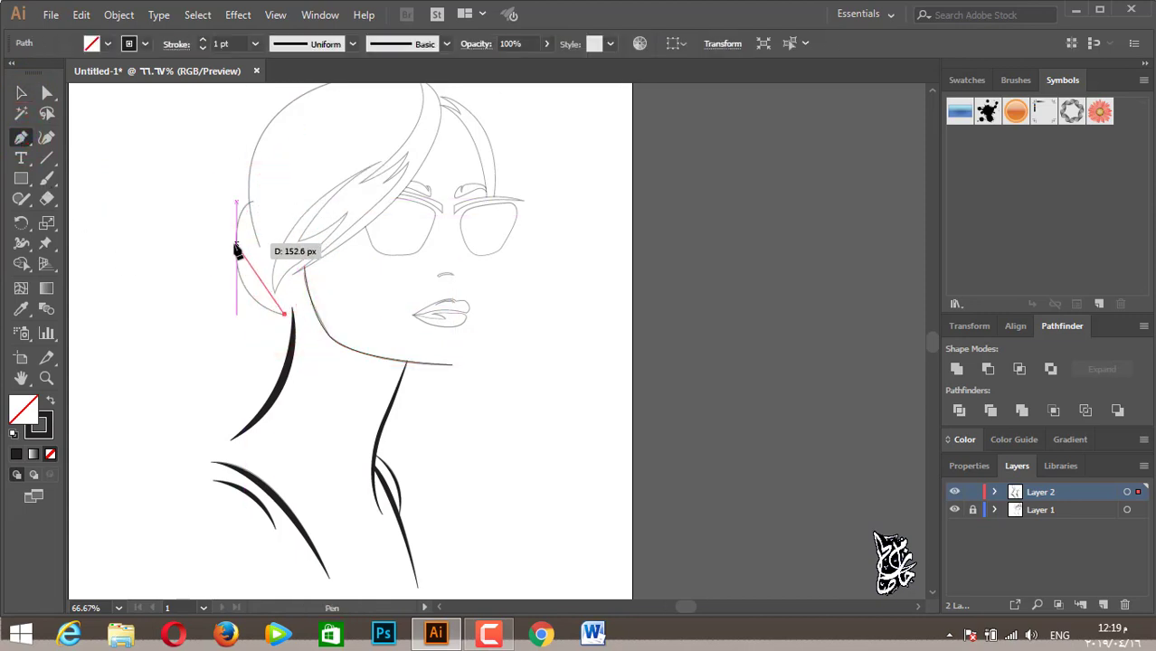
pyautogui.moveTo(234, 198); pyautogui.dragTo(235, 185)
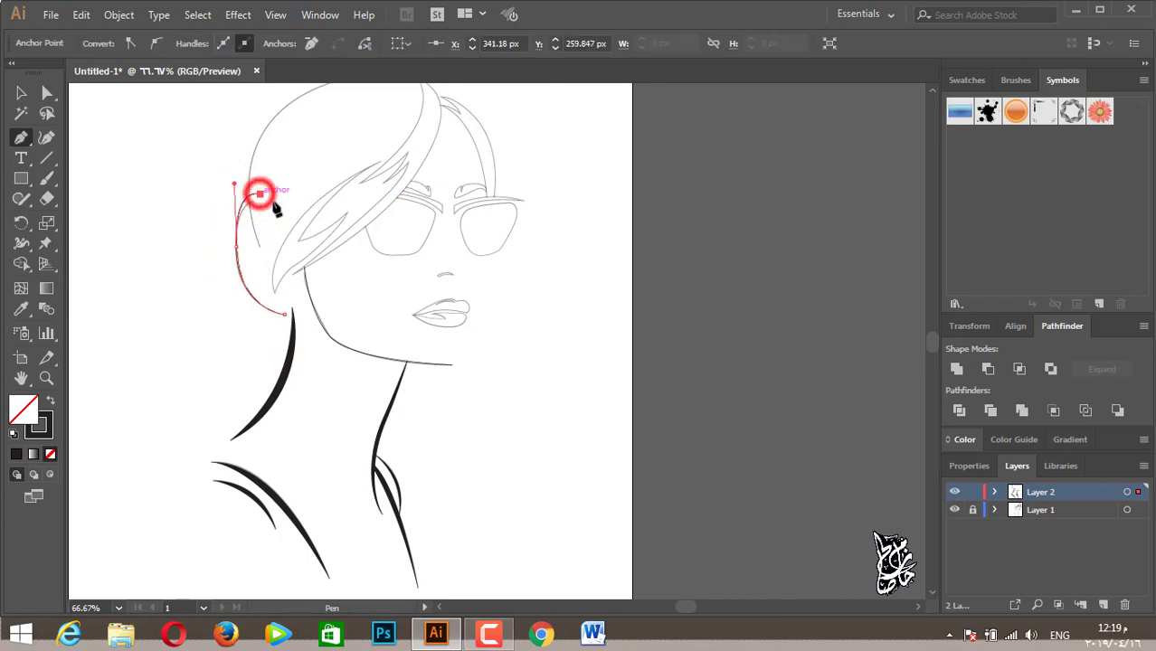
pyautogui.keyDown('alt'); pyautogui.scroll(2, 269, 315); pyautogui.keyUp('alt')
# Draw the small earring curve under the earlobe.
pyautogui.click(316, 299)
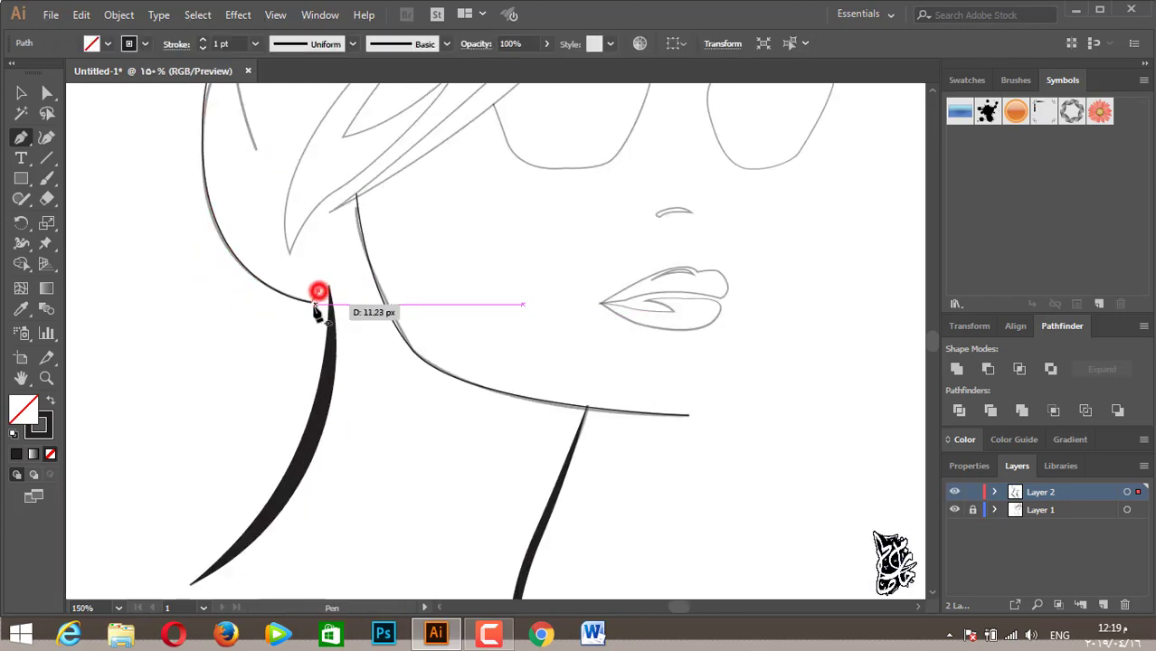
pyautogui.moveTo(307, 315); pyautogui.dragTo(322, 305)
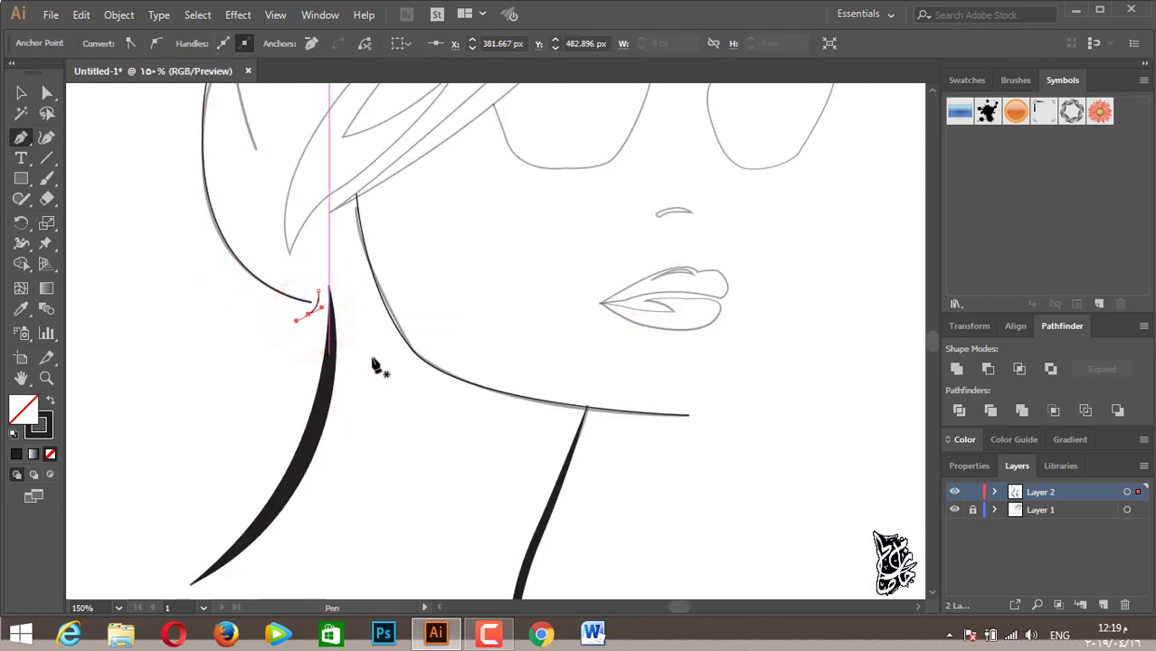
pyautogui.moveTo(467, 268); pyautogui.dragTo(283, 386)
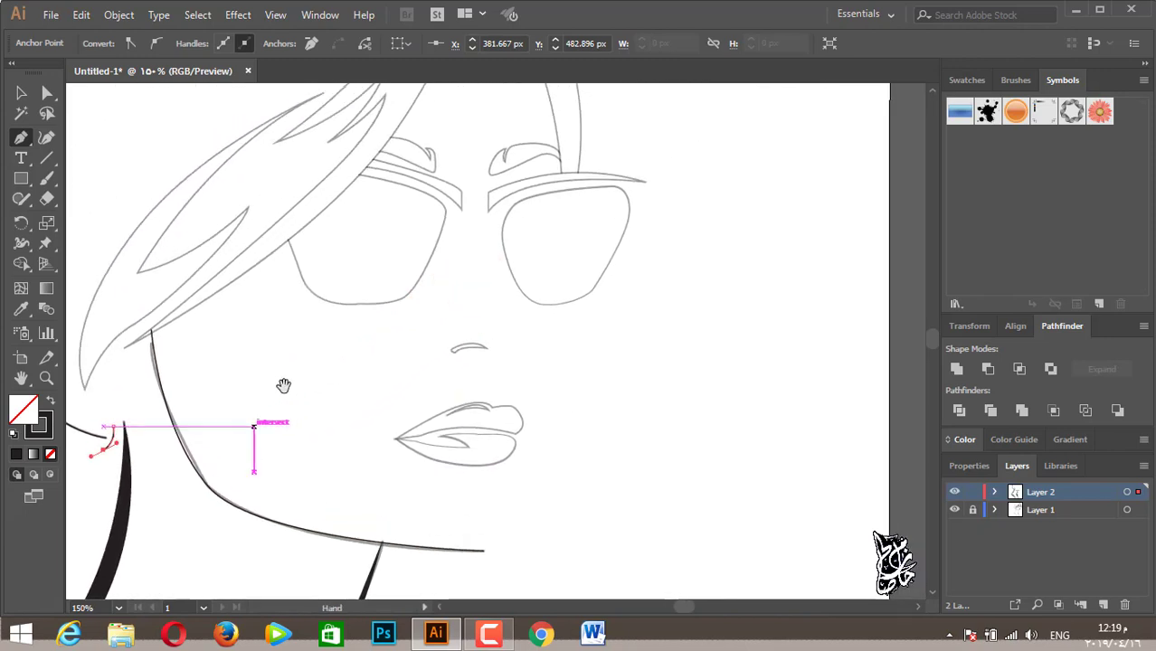
pyautogui.keyDown('alt'); pyautogui.scroll(-2, 275, 321); pyautogui.keyUp('alt')
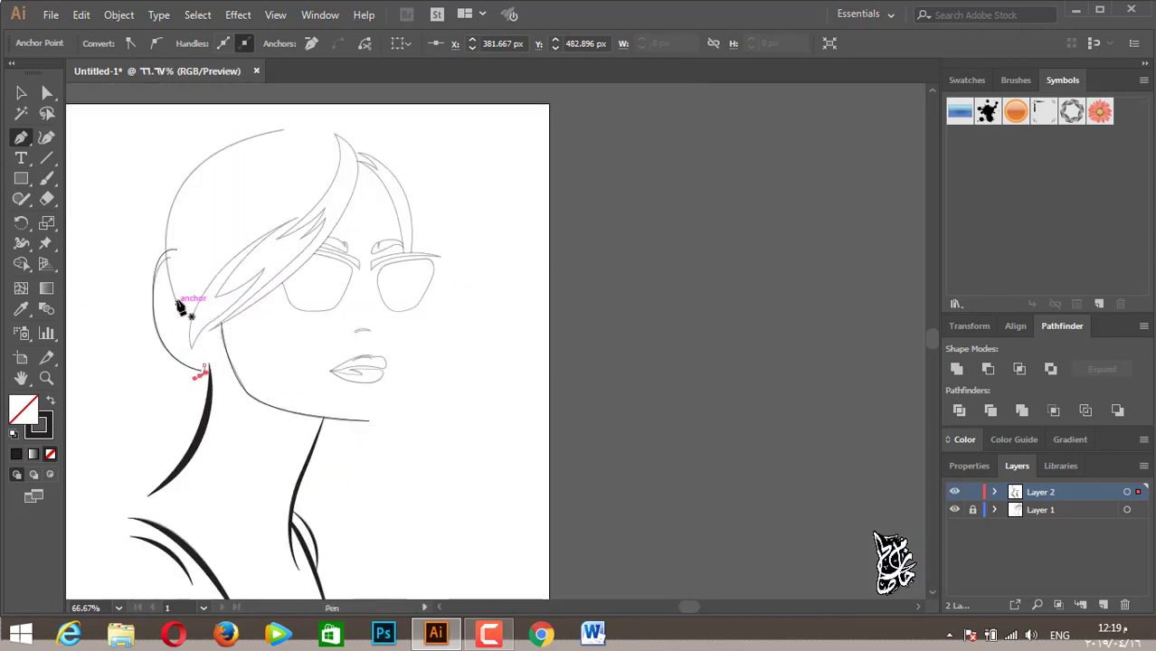
# Trace the hair line from above the ear up over the crown.
pyautogui.click(178, 303)
pyautogui.moveTo(213, 153)
pyautogui.mouseDown()
pyautogui.moveTo(292, 115)
pyautogui.moveTo(312, 131)
pyautogui.mouseUp()
pyautogui.hotkey('ctrl', 'z')
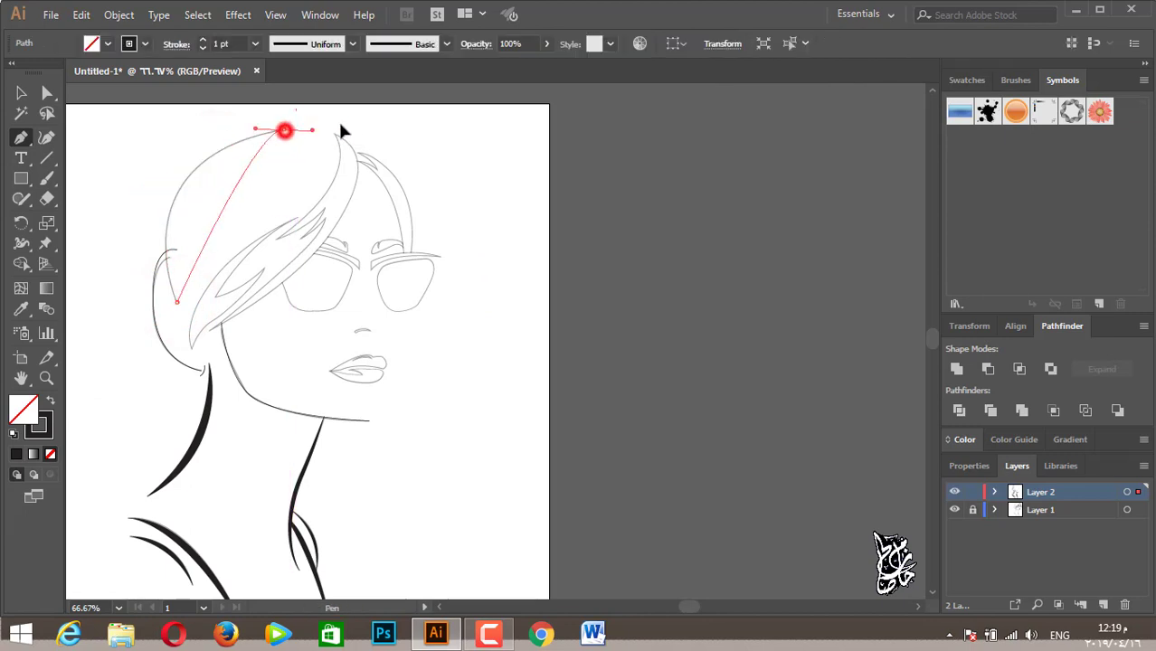
pyautogui.moveTo(341, 132); pyautogui.dragTo(454, 105)
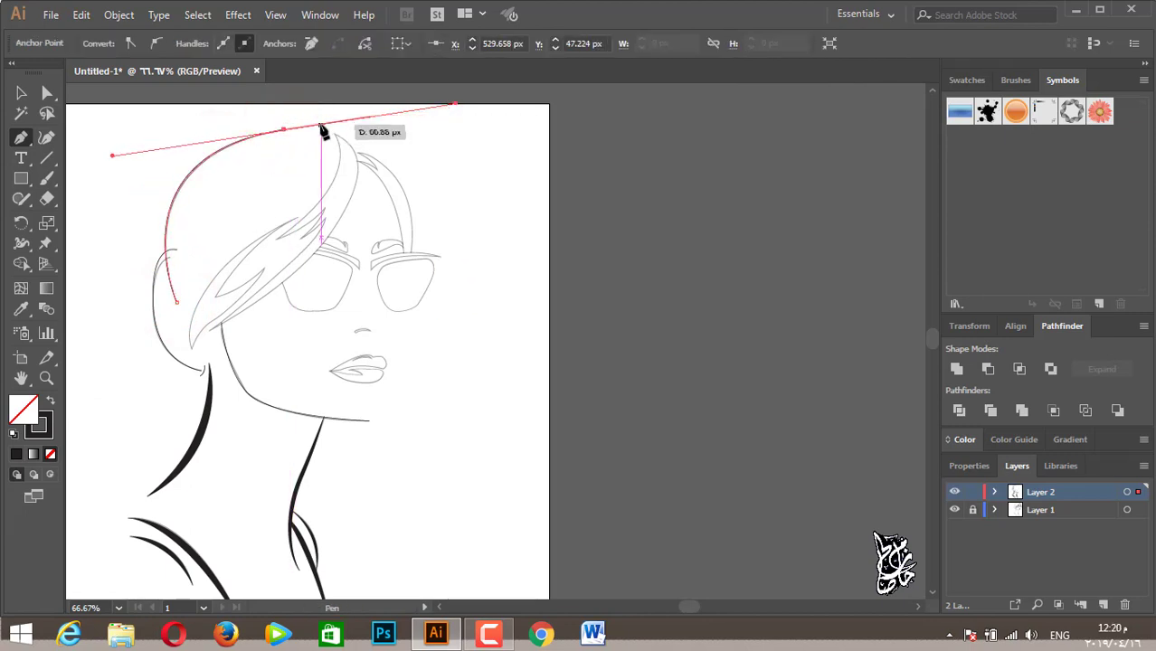
pyautogui.scroll(1, 371, 389)
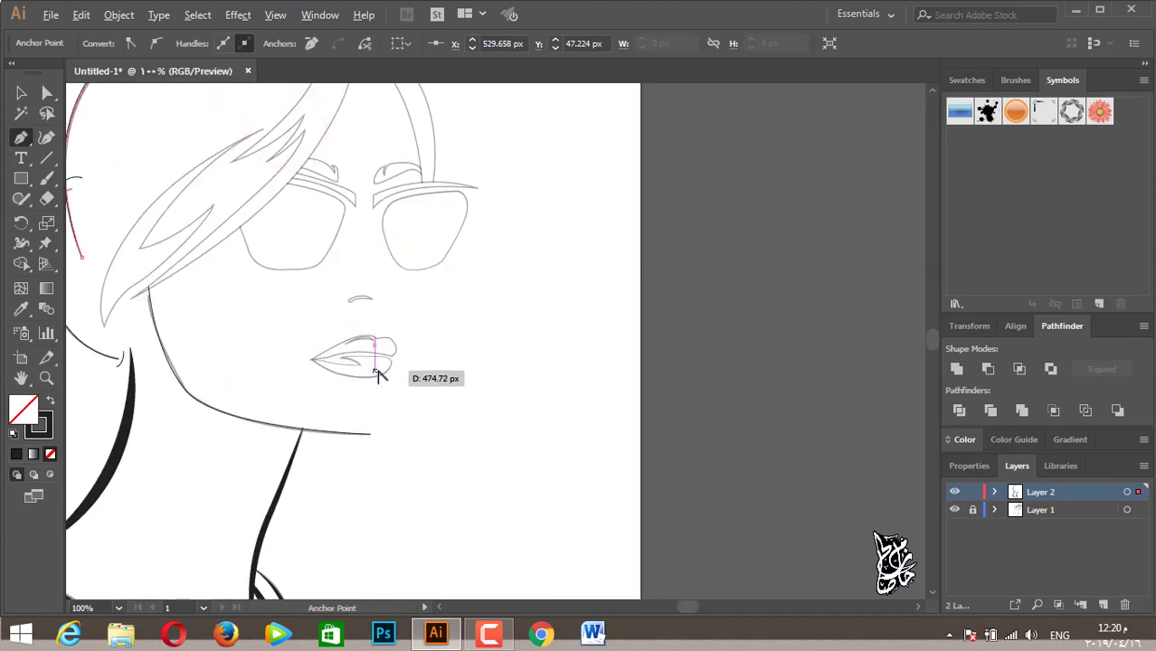
pyautogui.scroll(-1, 378, 374)
pyautogui.hotkey('ctrl', 'z')
# Give the crown, ear, earring and jaw curves a tapered width profile and heavier stroke.
pyautogui.click(21, 91)
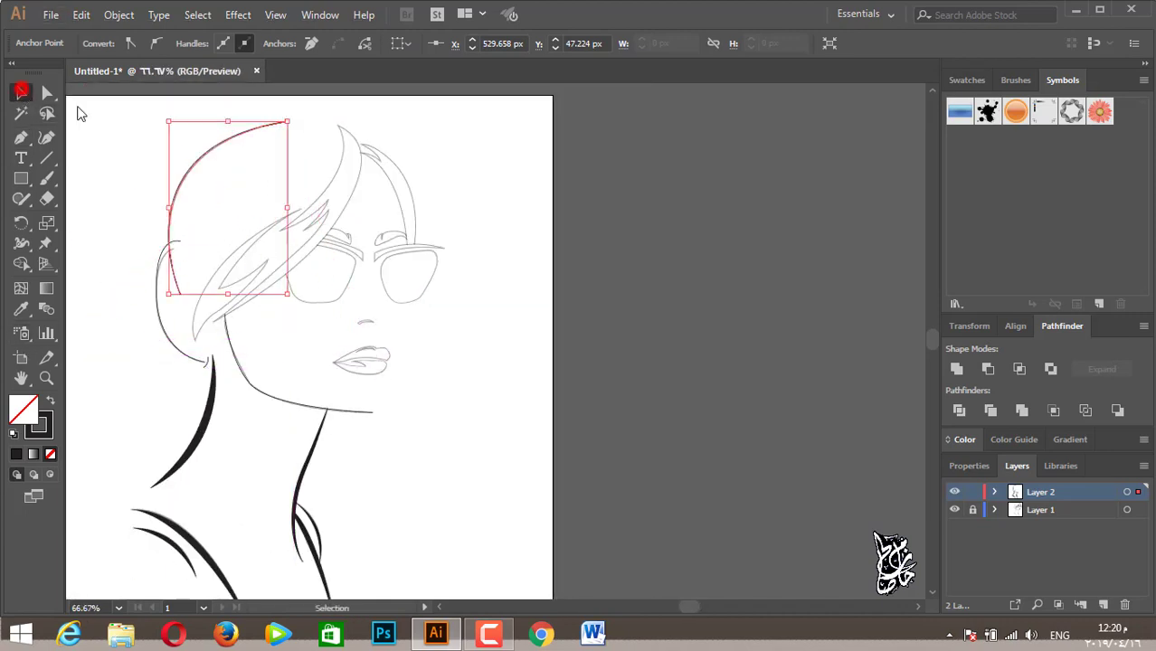
pyautogui.keyDown('shift'); pyautogui.click(159, 268); pyautogui.keyUp('shift')
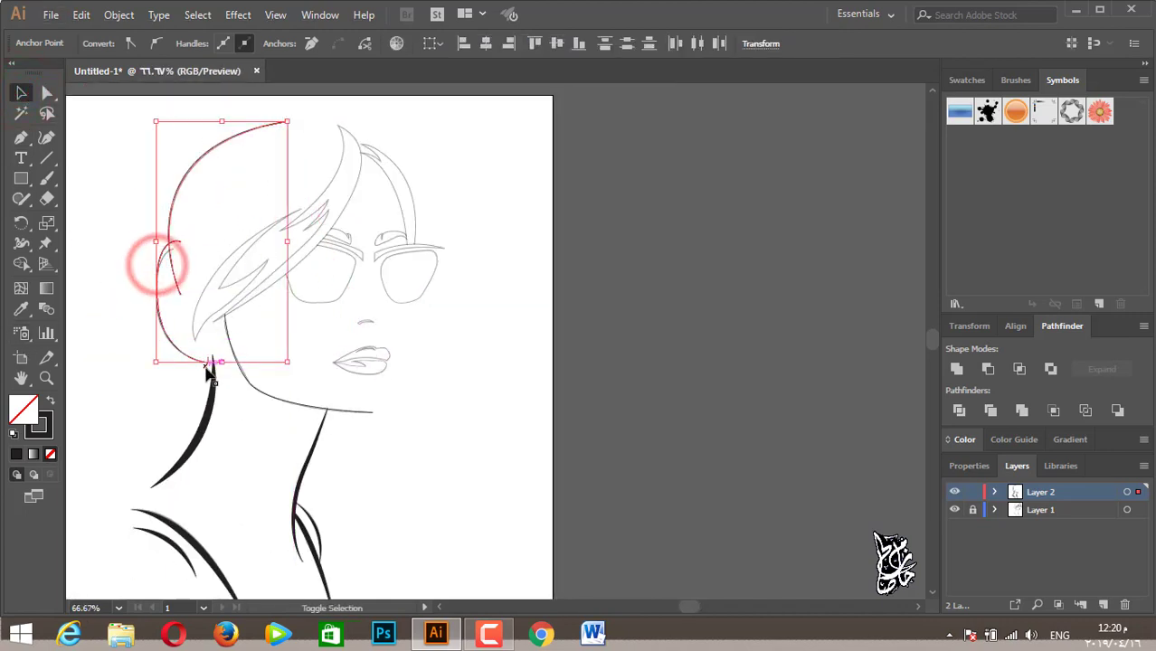
pyautogui.keyDown('shift'); pyautogui.click(274, 399); pyautogui.keyUp('shift')
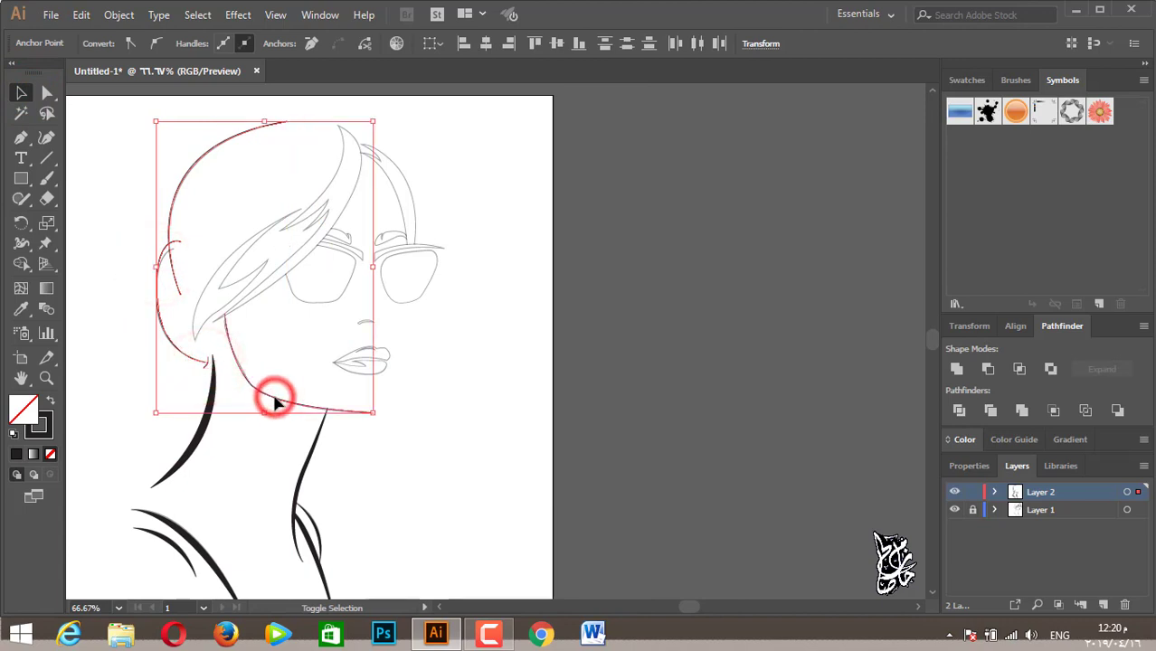
pyautogui.click(460, 345)
pyautogui.click(228, 148)
pyautogui.keyDown('shift'); pyautogui.click(162, 245); pyautogui.keyUp('shift')
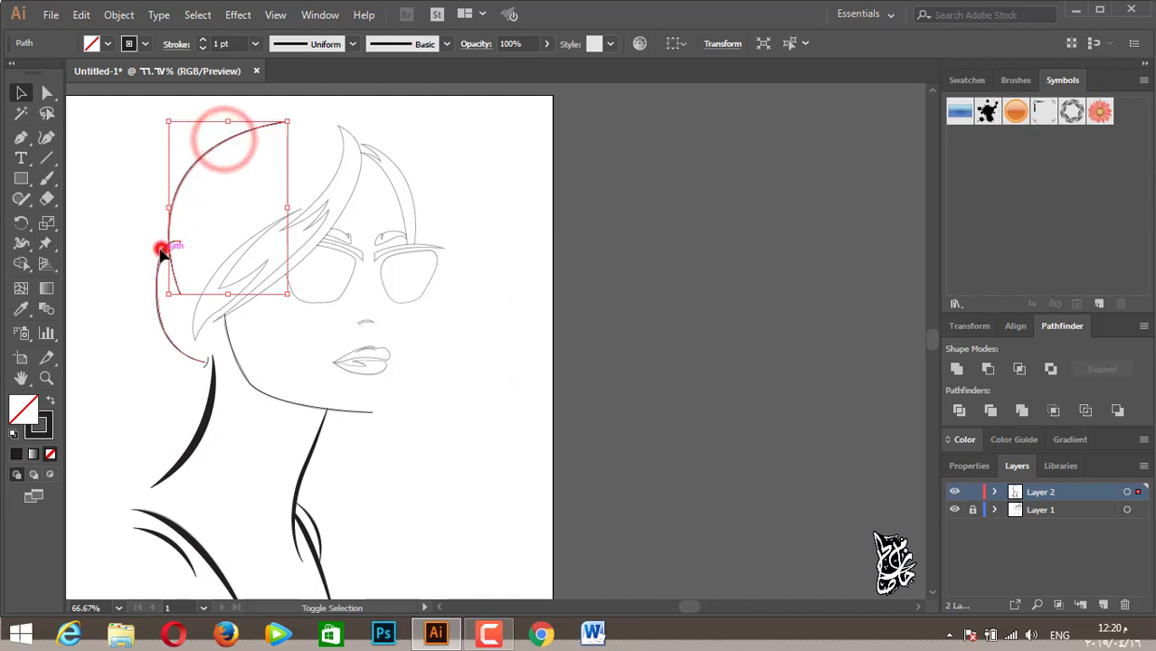
pyautogui.keyDown('shift'); pyautogui.click(208, 366); pyautogui.keyUp('shift')
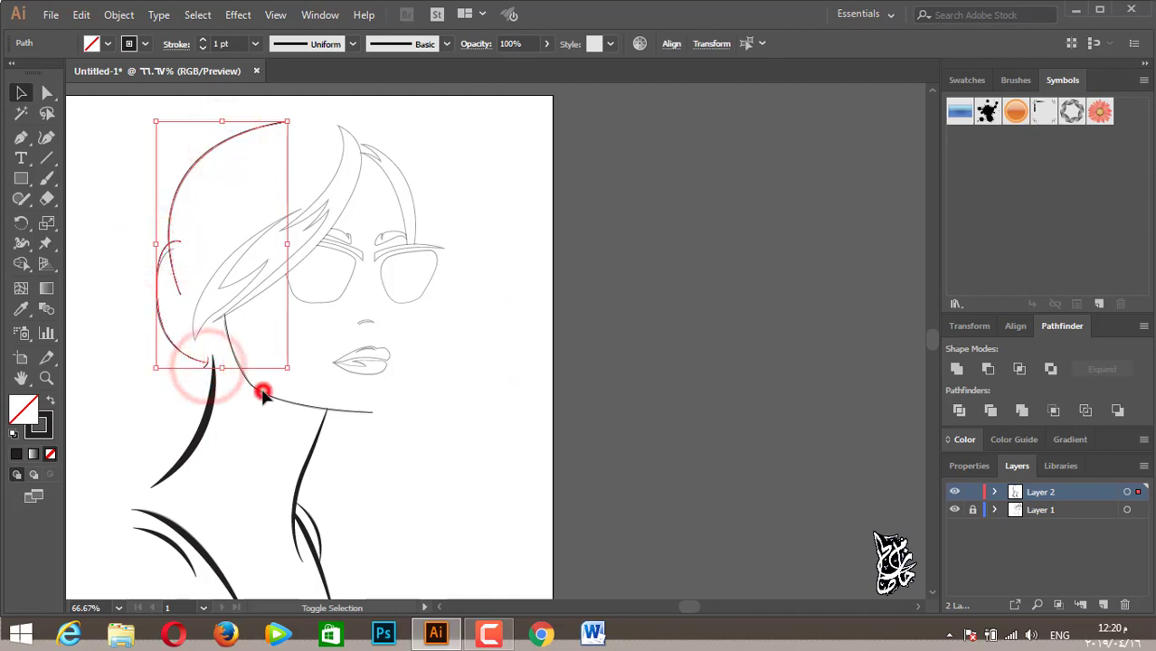
pyautogui.keyDown('shift'); pyautogui.click(261, 395); pyautogui.keyUp('shift')
pyautogui.click(304, 44)
pyautogui.click(304, 90)
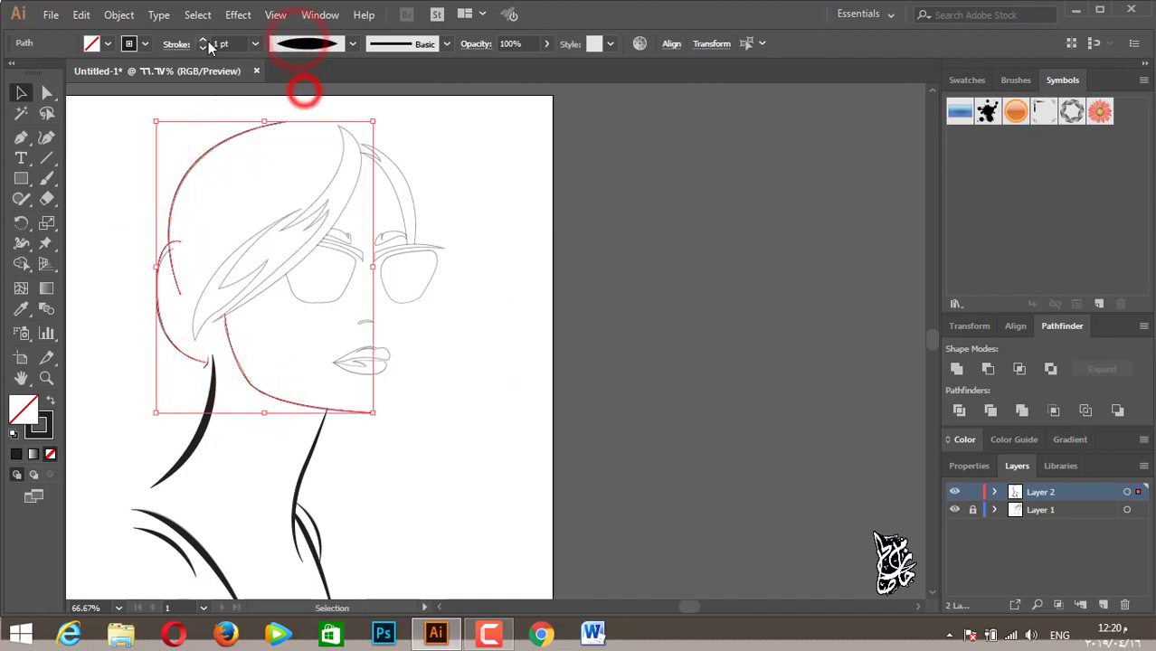
pyautogui.click(204, 42)
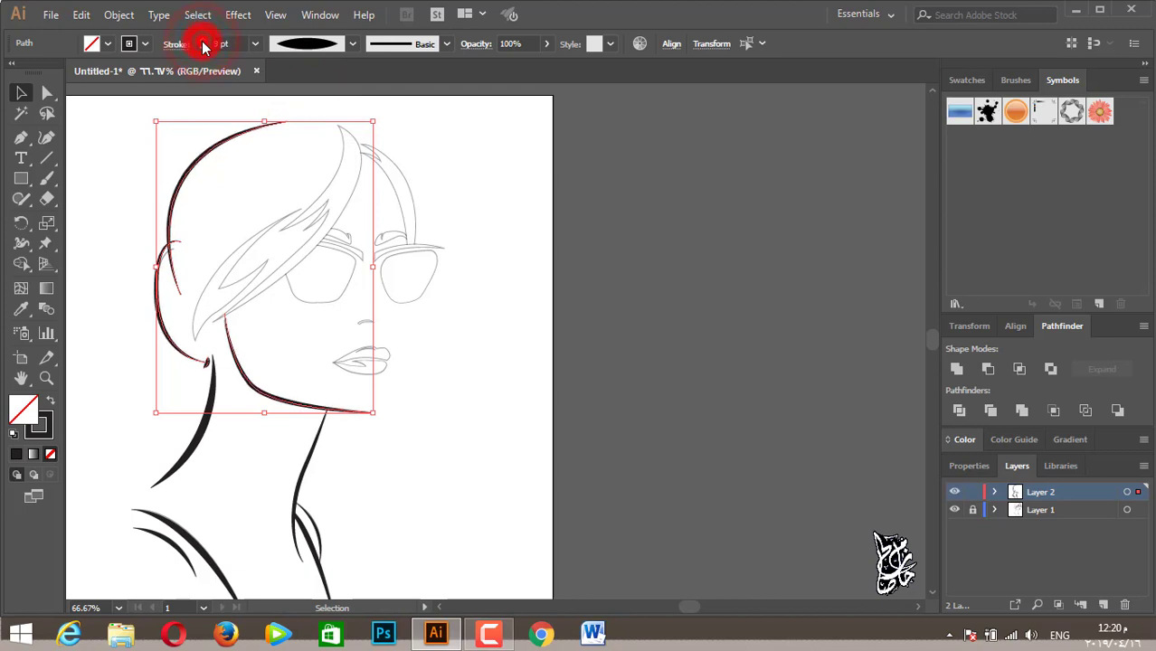
# Reduce the small ear accent's stroke from 11 pt to 6 pt.
pyautogui.click(121, 193)
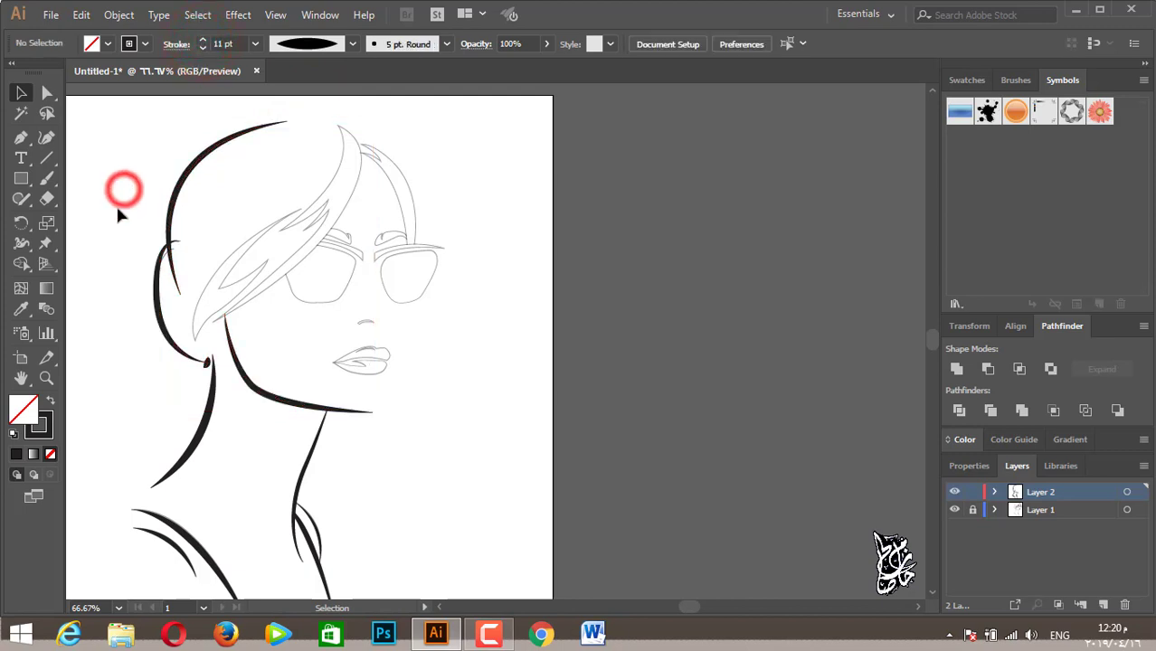
pyautogui.click(206, 157)
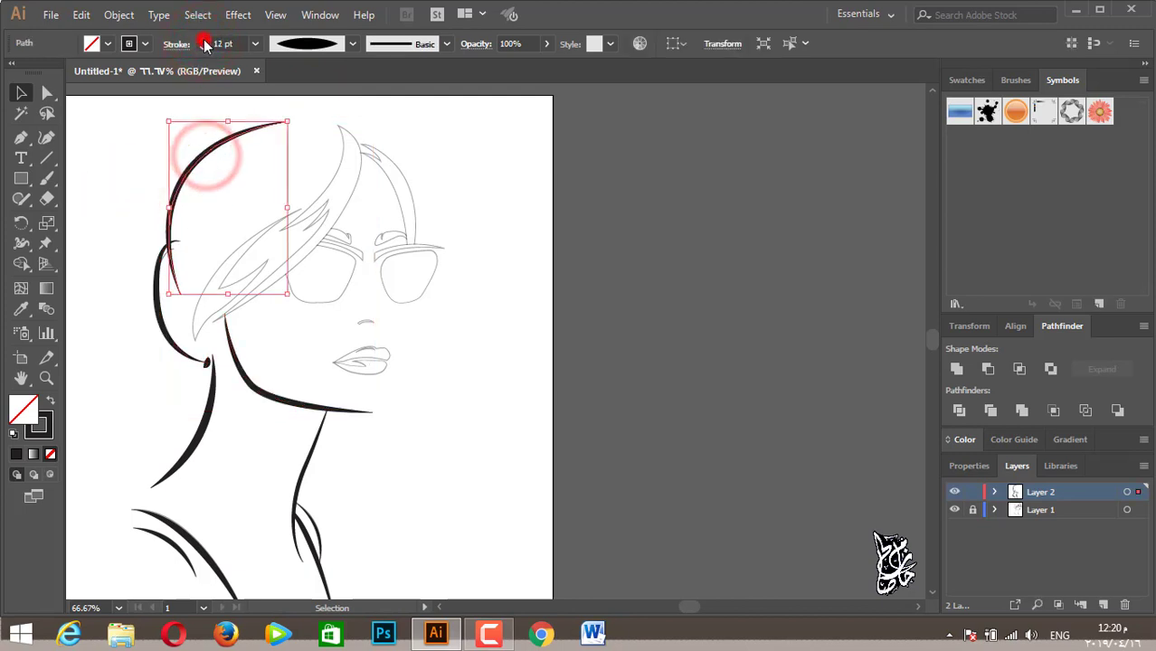
pyautogui.click(156, 278)
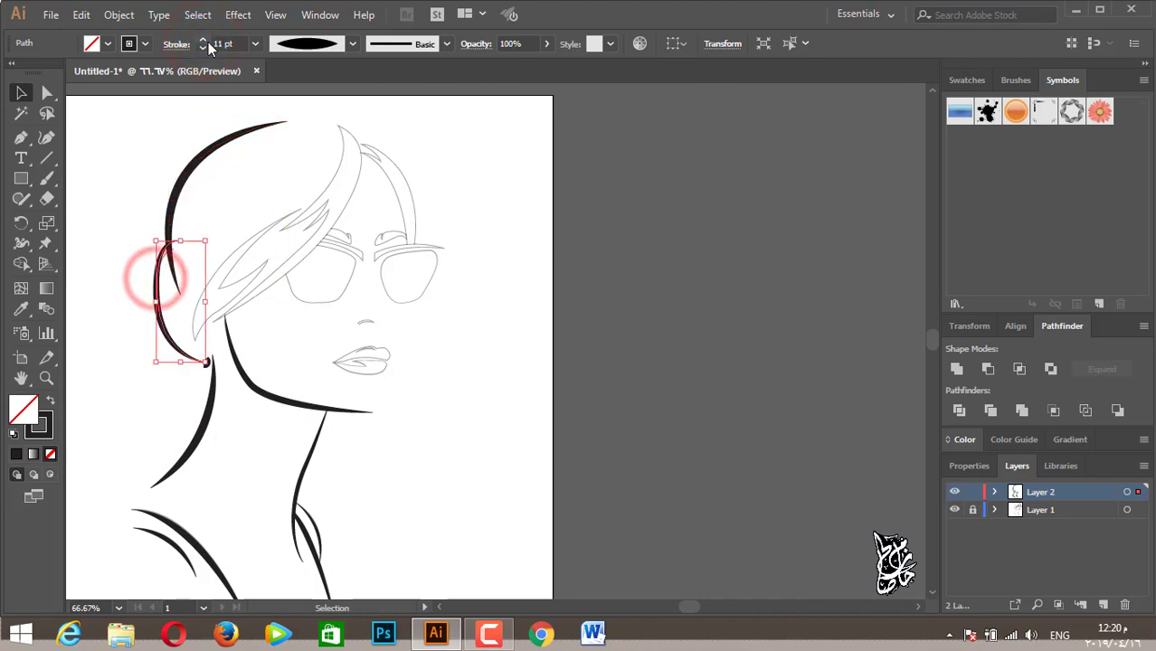
pyautogui.click(130, 414)
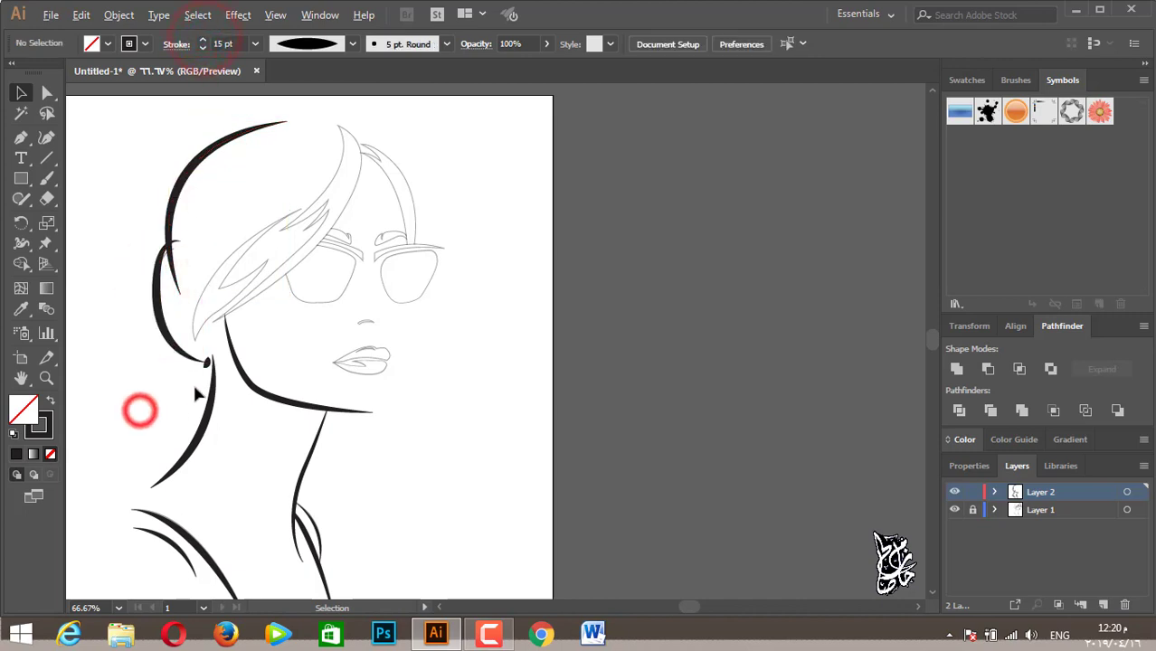
pyautogui.scroll(2, 196, 387)
pyautogui.click(220, 332)
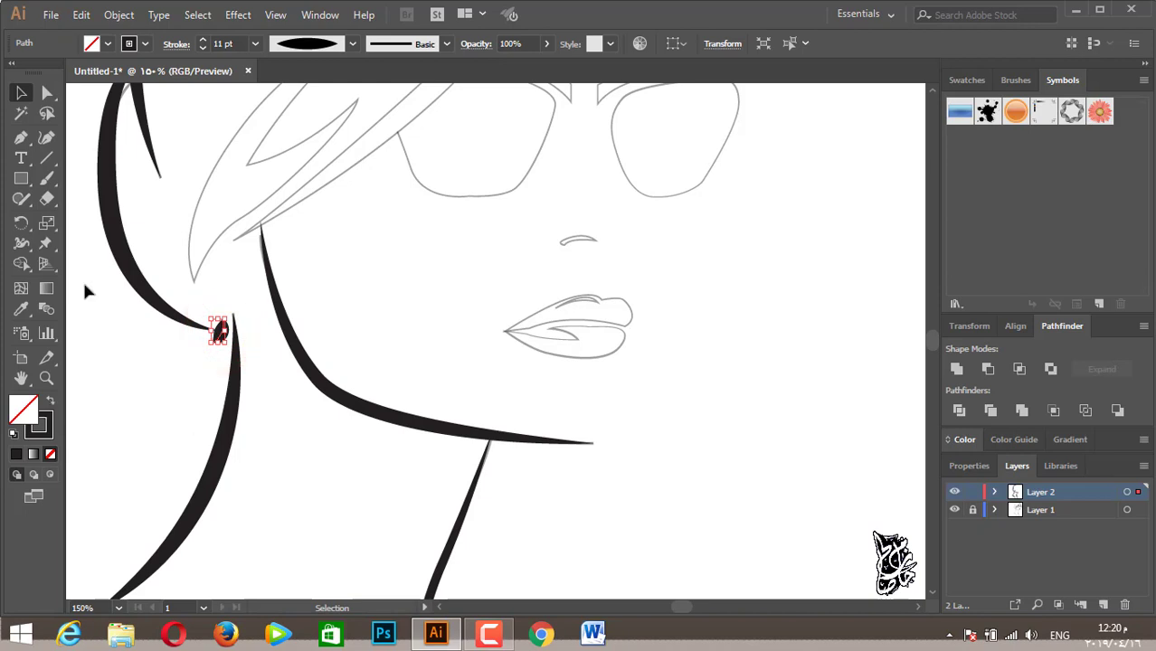
pyautogui.click(202, 48)
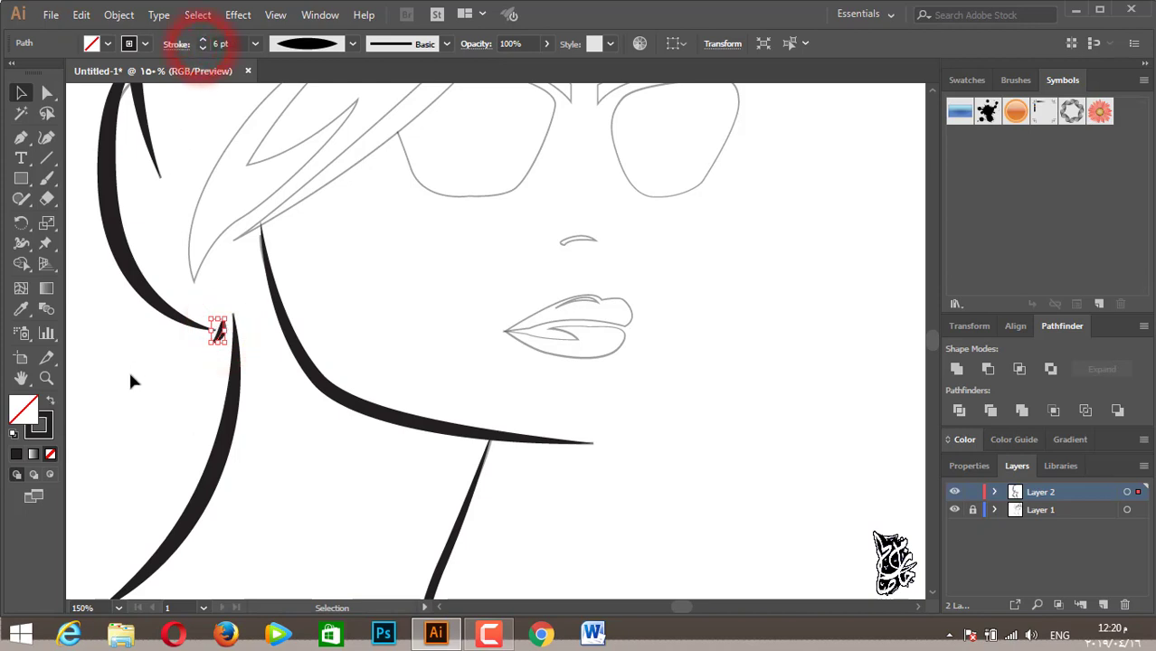
pyautogui.click(150, 406)
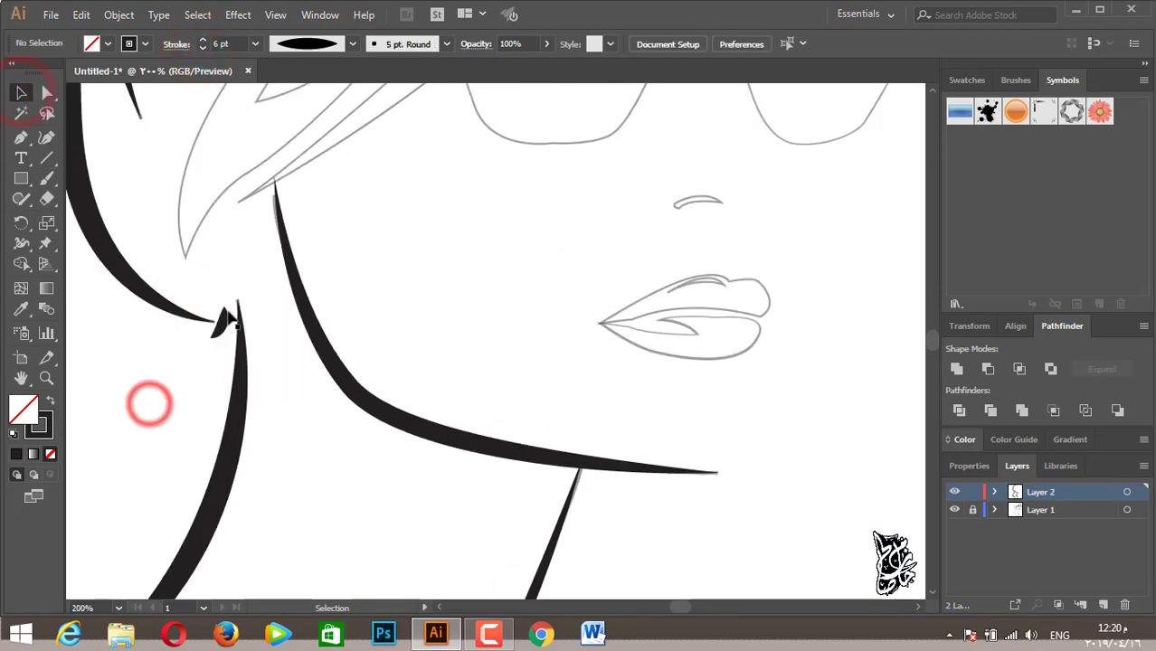
pyautogui.moveTo(219, 331); pyautogui.dragTo(219, 321)
pyautogui.hotkey('ctrl', '1')
# Drag the back hair strand's top anchor and handles upward so it curves in against the head.
pyautogui.scroll(-1, 224, 441)
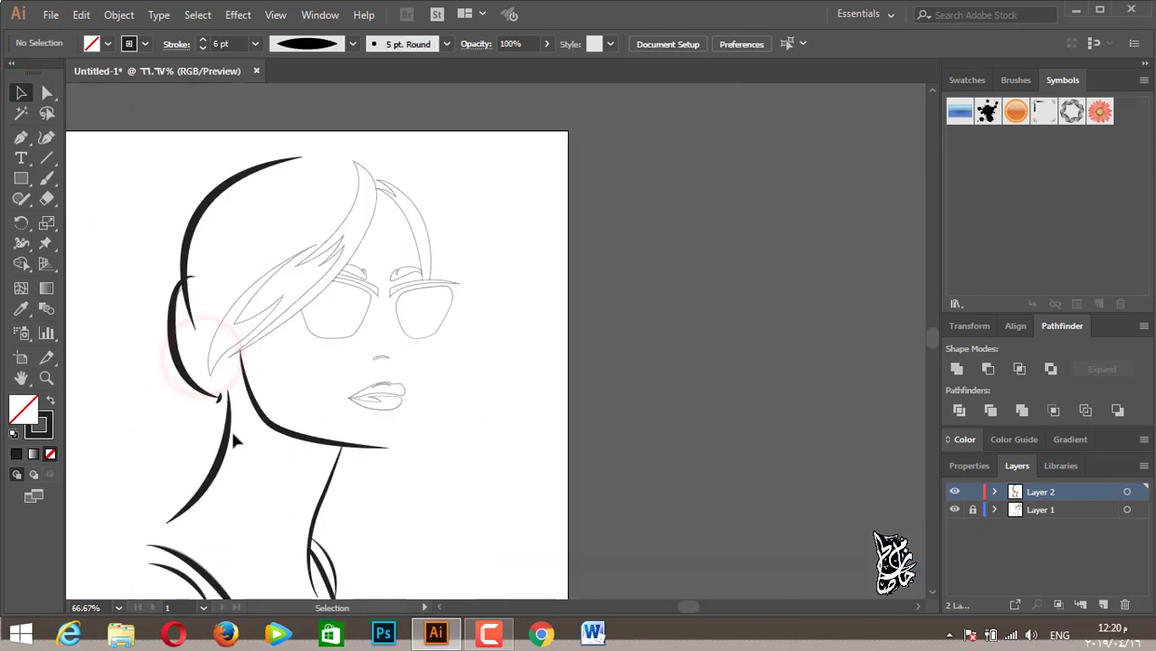
pyautogui.click(47, 92)
pyautogui.scroll(2, 191, 287)
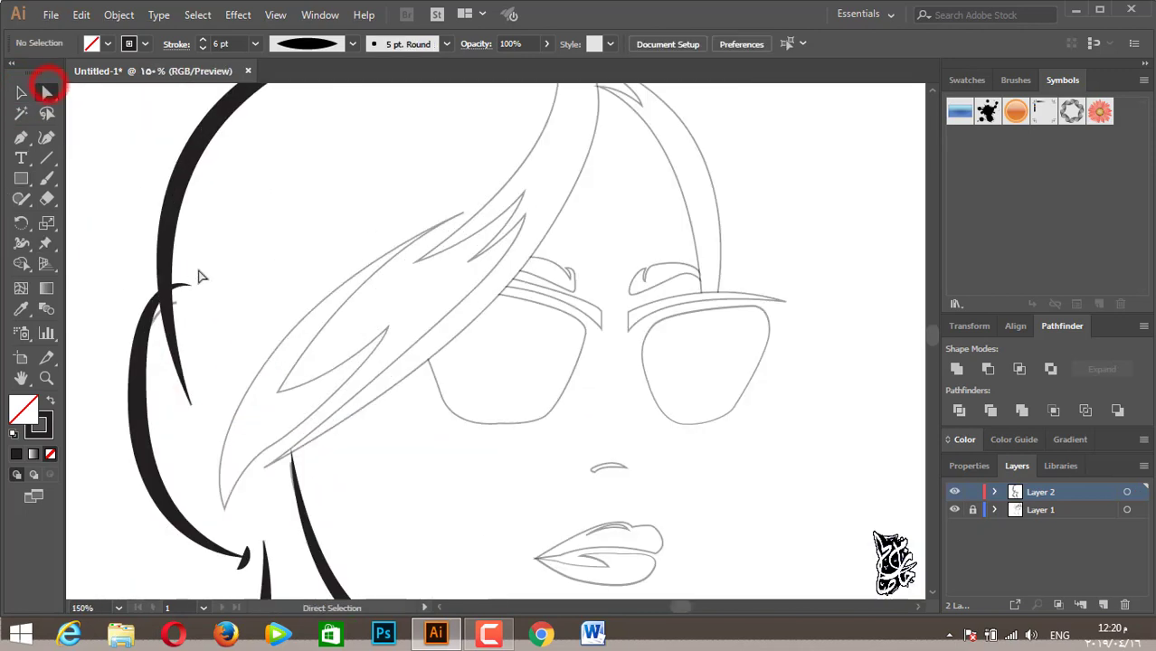
pyautogui.moveTo(191, 288)
pyautogui.mouseDown()
pyautogui.moveTo(169, 293)
pyautogui.moveTo(172, 307)
pyautogui.mouseUp()
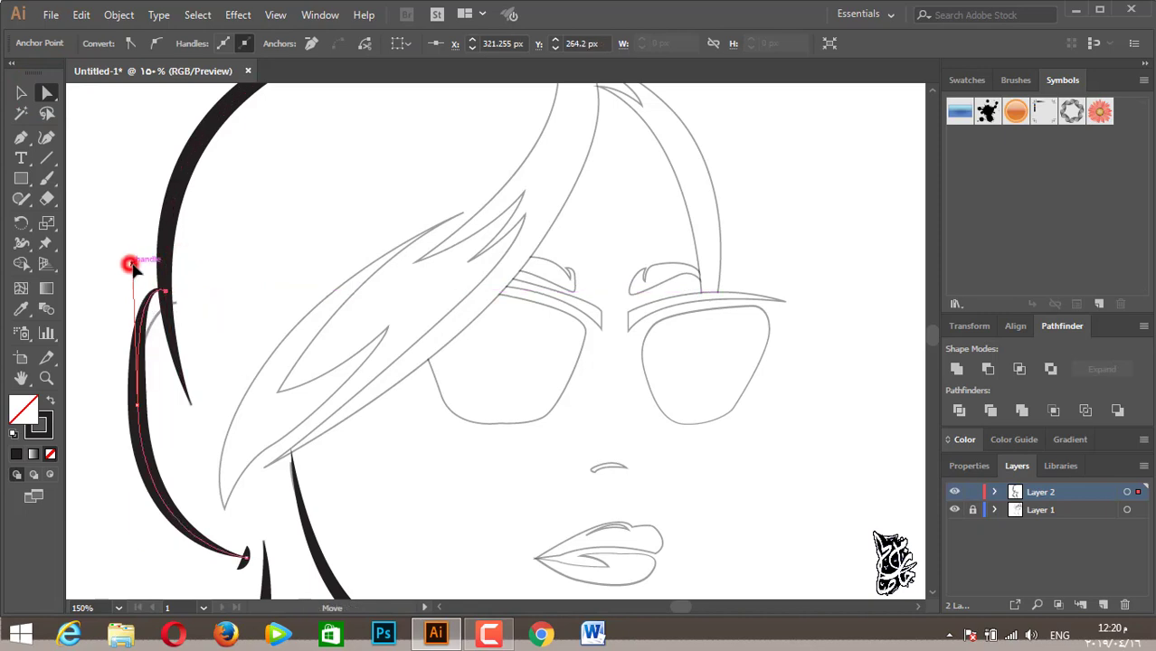
pyautogui.moveTo(131, 265); pyautogui.dragTo(132, 263)
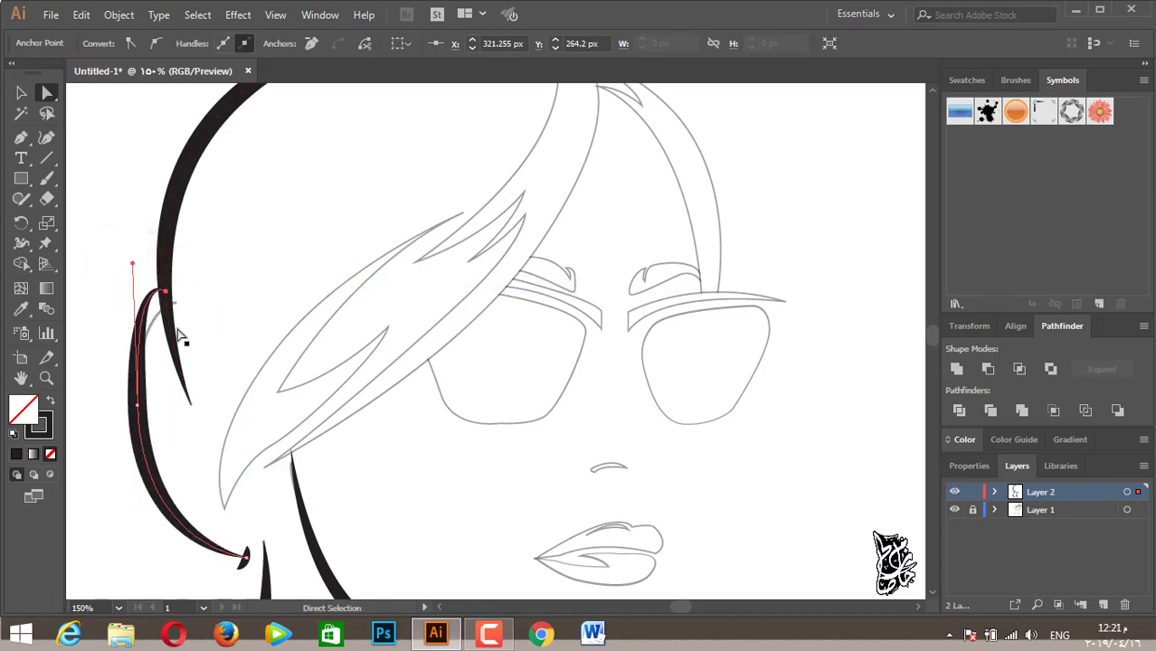
pyautogui.moveTo(133, 266); pyautogui.dragTo(133, 260)
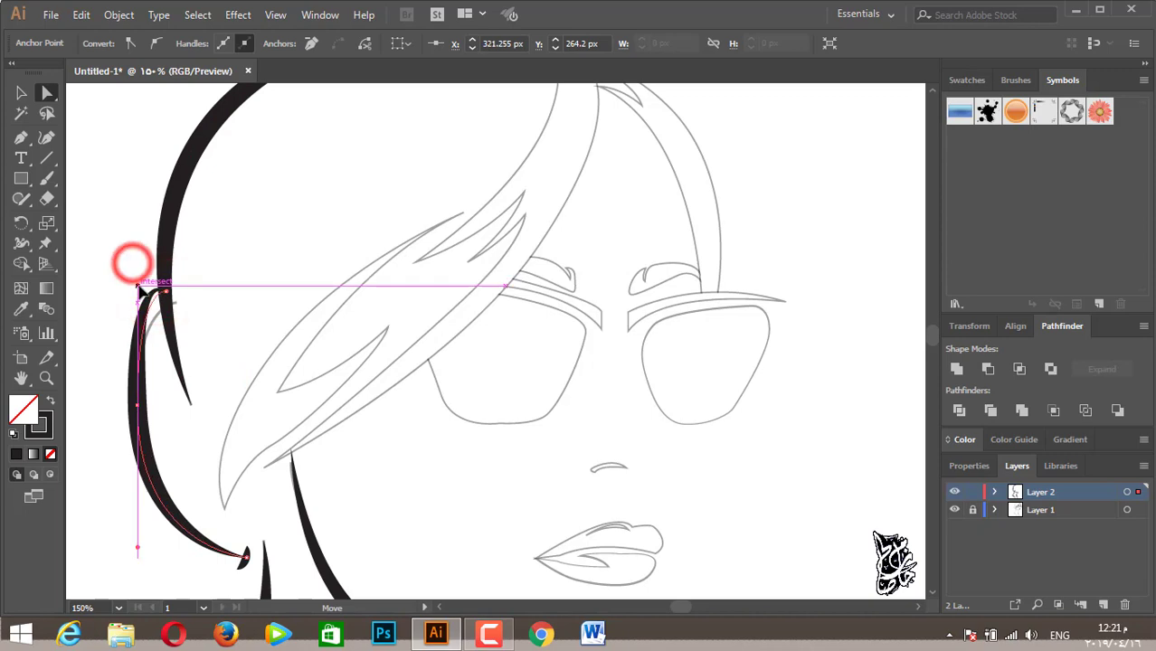
pyautogui.click(219, 289)
pyautogui.hotkey('ctrl', '-')
pyautogui.hotkey('ctrl', '-')
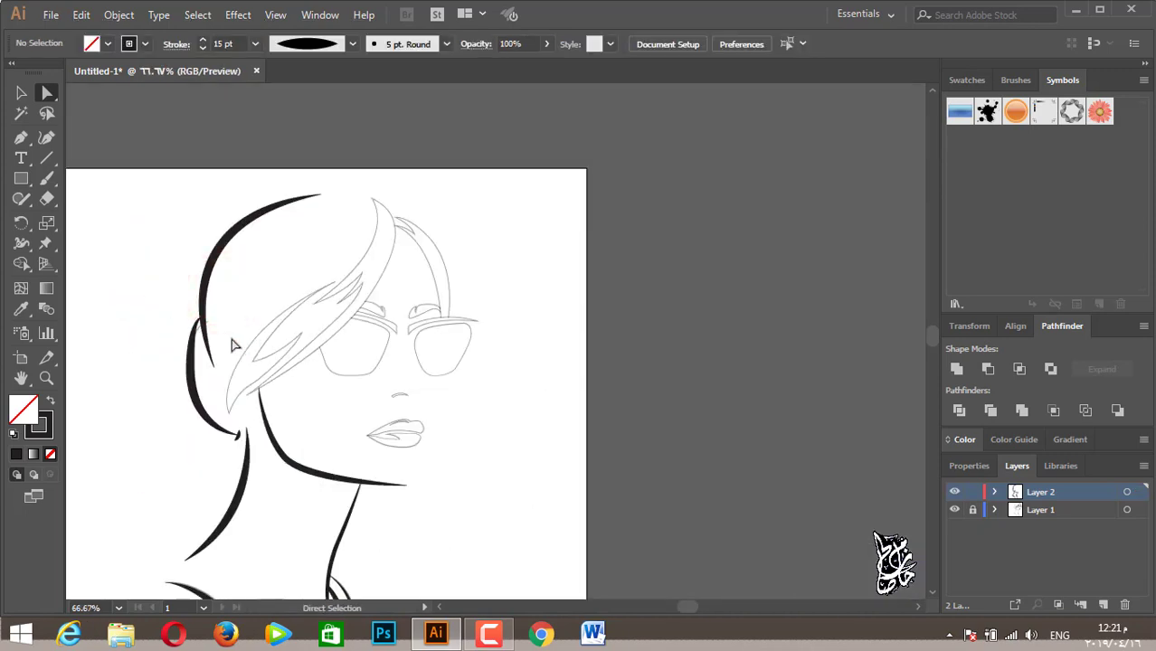
pyautogui.hotkey('ctrl', '-')
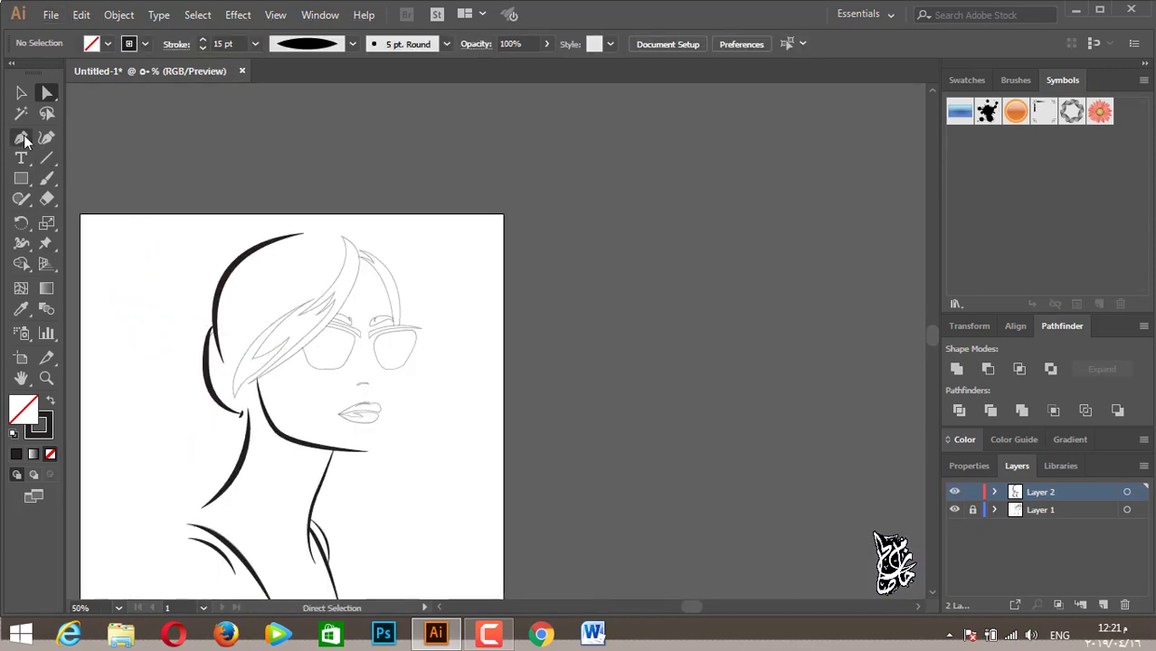
# Trace the front hair lock's tip and inner strand with curved and sharp-corner anchors.
pyautogui.scroll(1, 357, 240)
pyautogui.scroll(2, 353, 235)
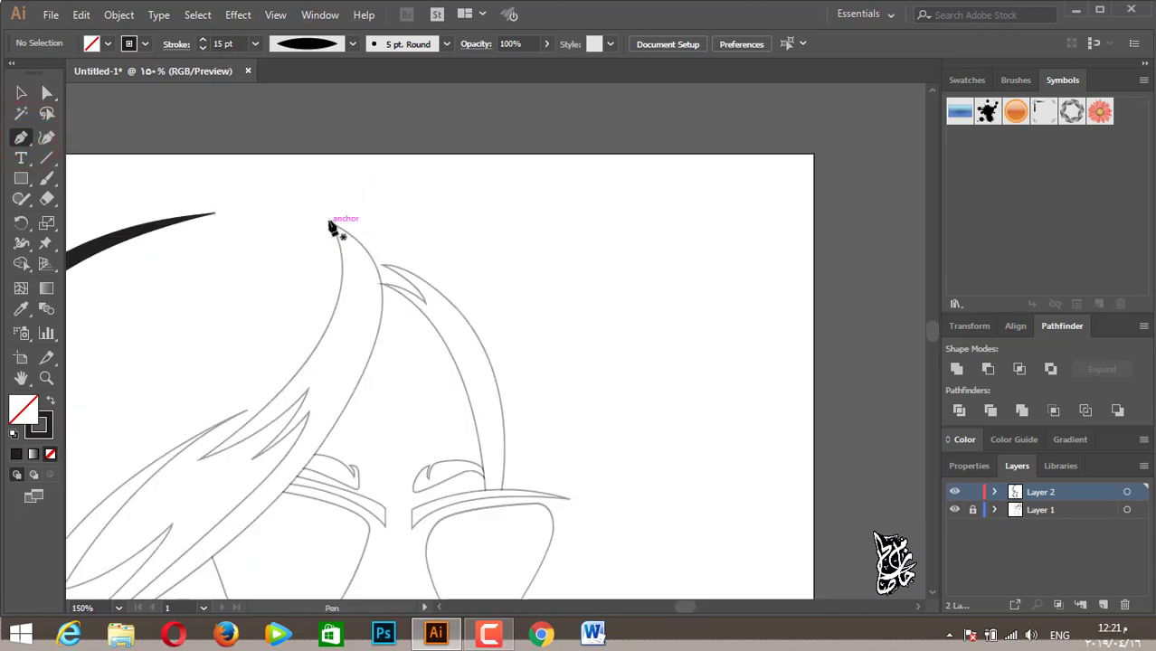
pyautogui.click(328, 220)
pyautogui.moveTo(107, 498); pyautogui.dragTo(251, 512)
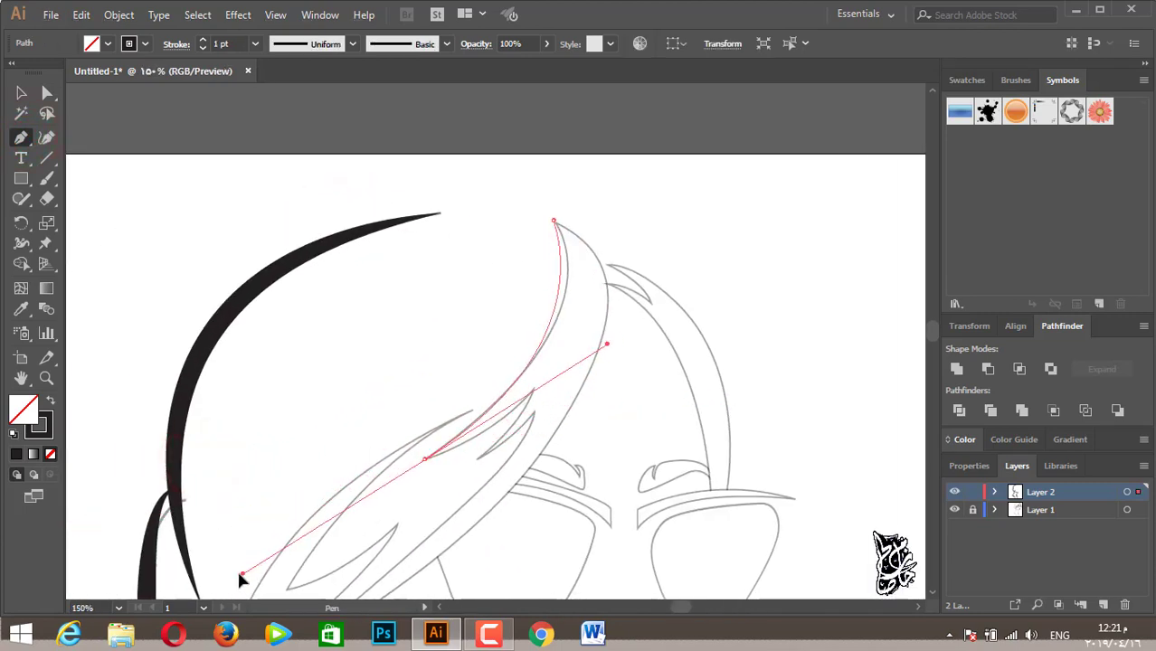
pyautogui.moveTo(237, 573); pyautogui.dragTo(223, 519)
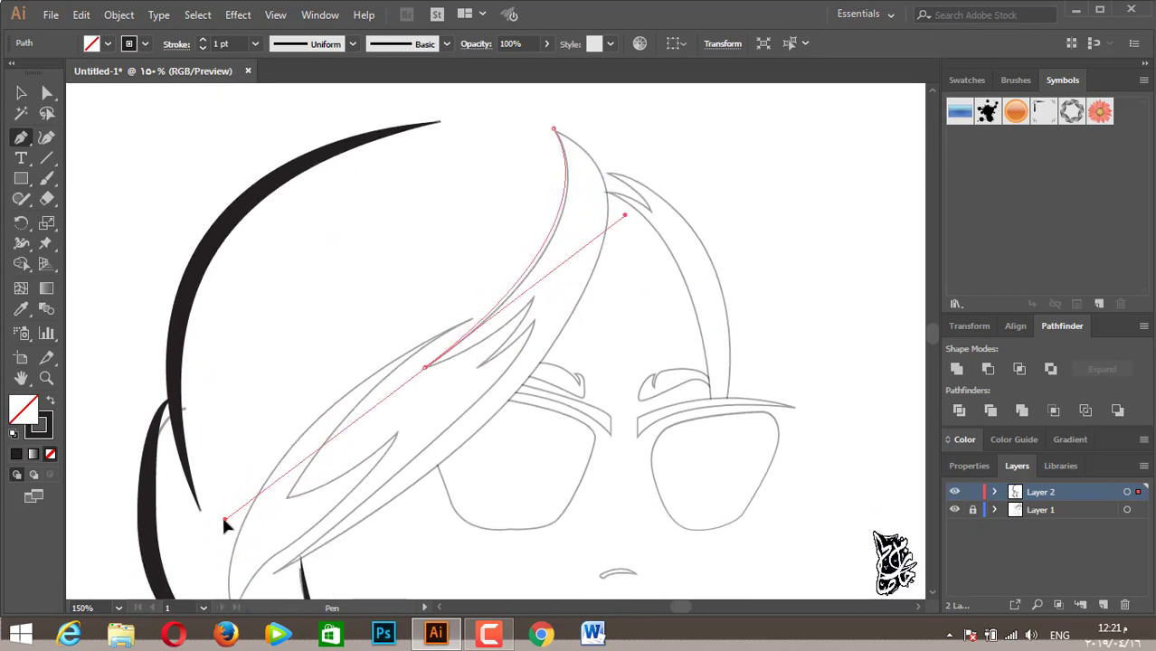
pyautogui.click(424, 366)
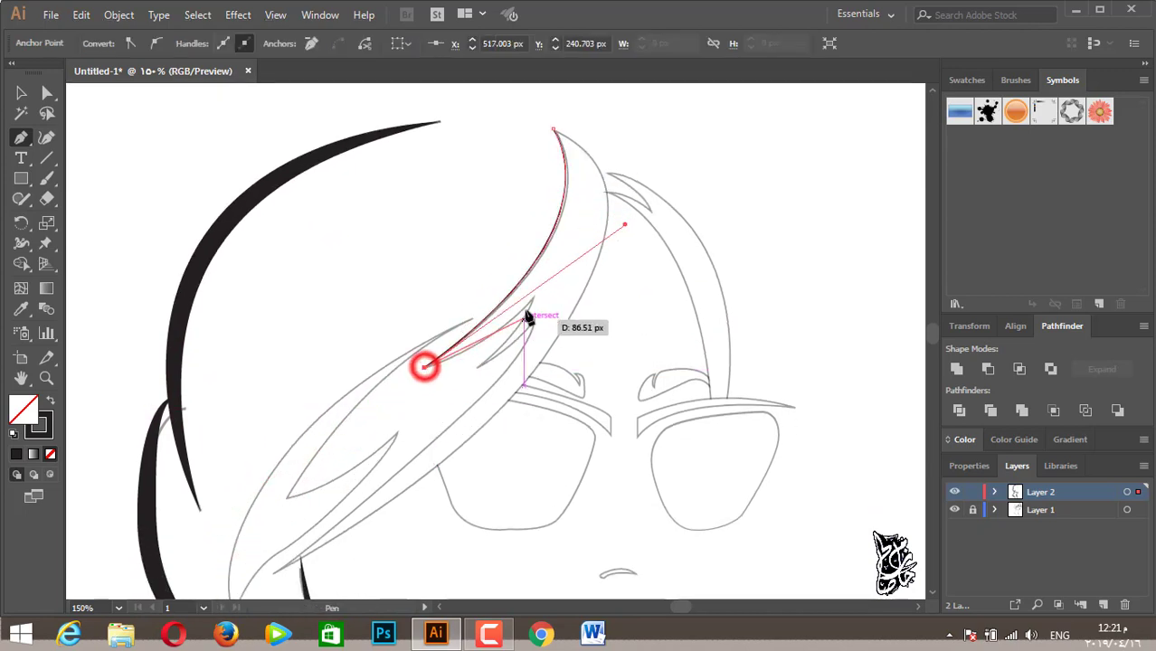
pyautogui.moveTo(533, 297); pyautogui.dragTo(582, 250)
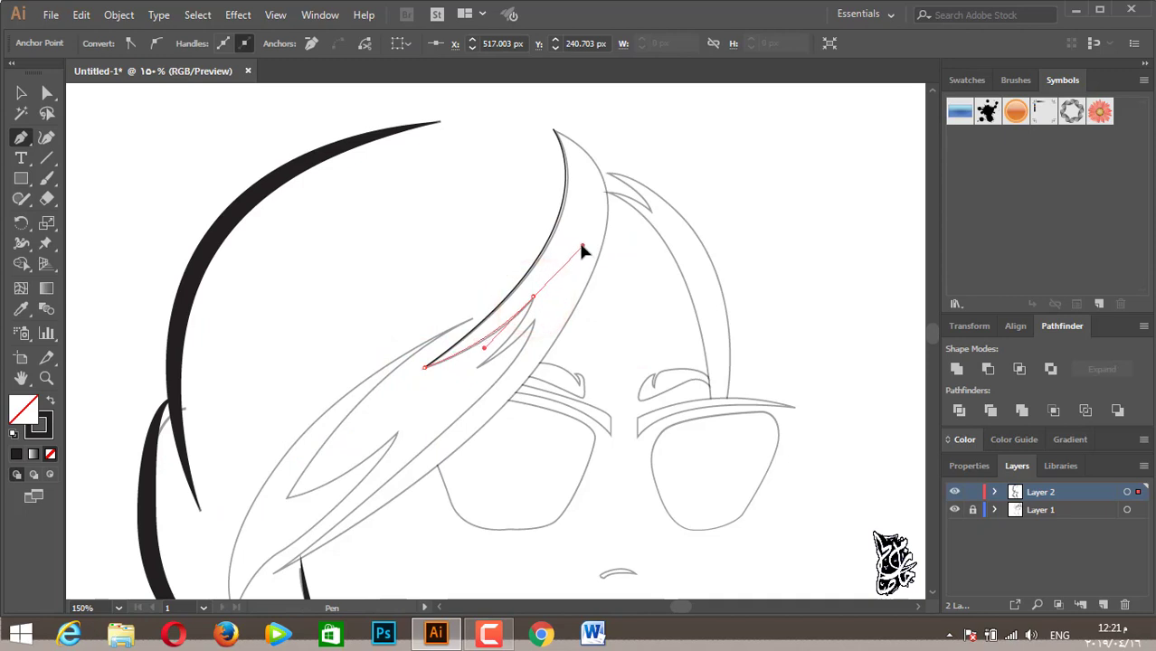
pyautogui.click(534, 296)
pyautogui.moveTo(478, 366); pyautogui.dragTo(438, 411)
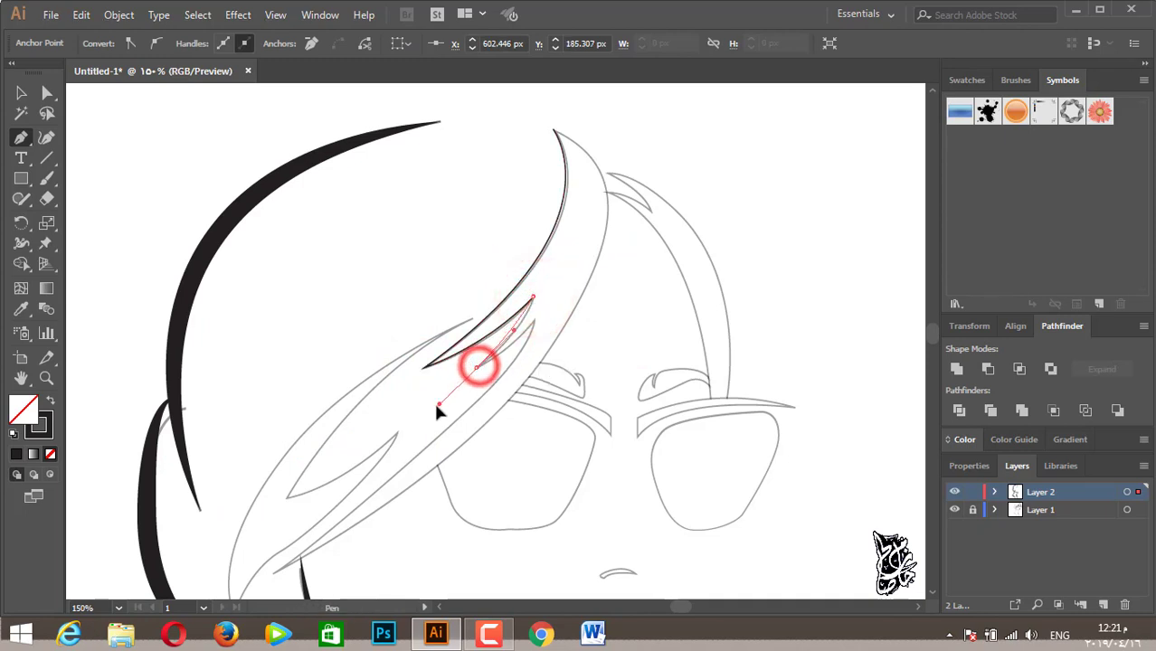
pyautogui.click(478, 367)
pyautogui.click(534, 321)
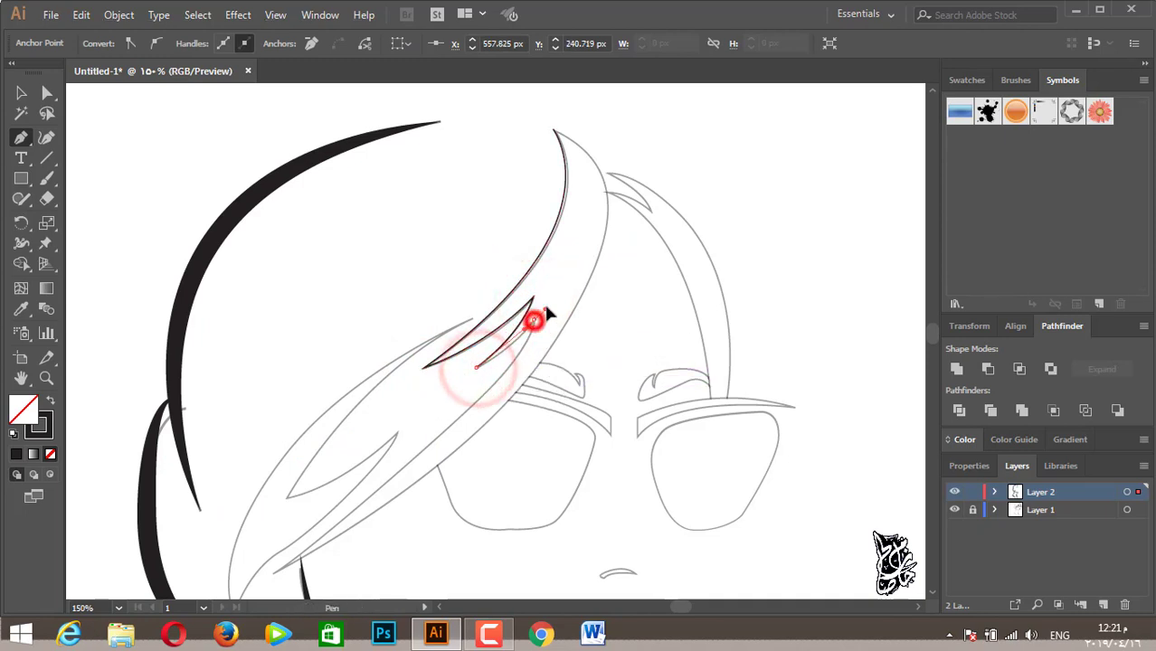
# Finish the lock's lower edge, close the shape and fill it solid black.
pyautogui.scroll(-3, 539, 344)
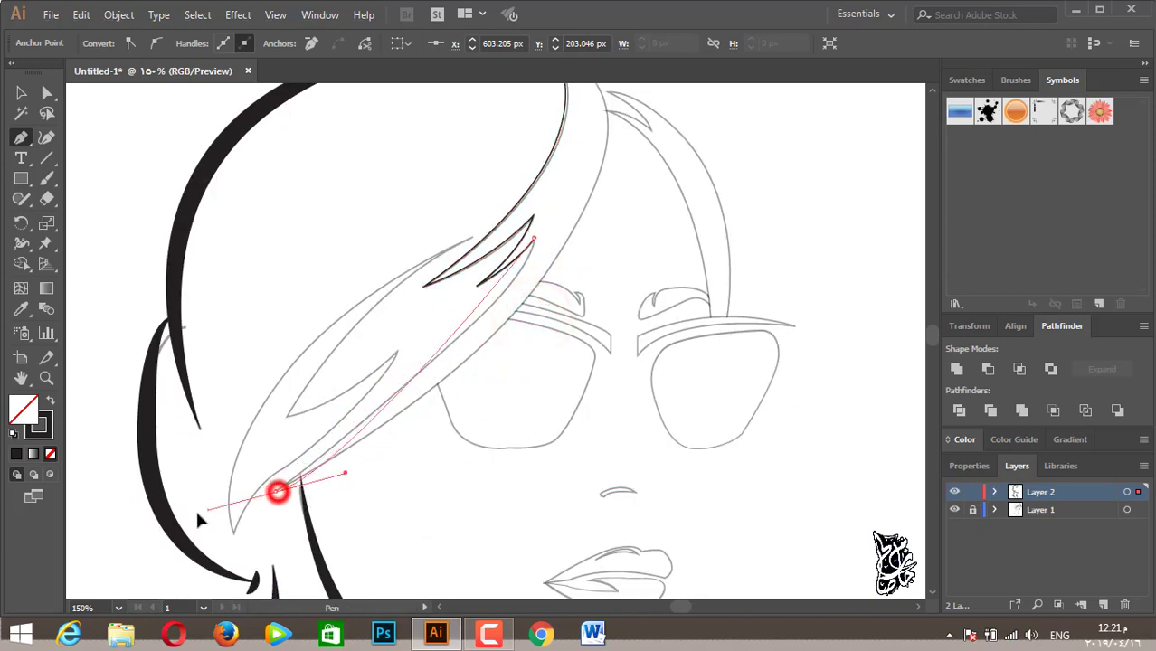
pyautogui.moveTo(278, 484); pyautogui.dragTo(196, 541)
pyautogui.hotkey('ctrl', 'z')
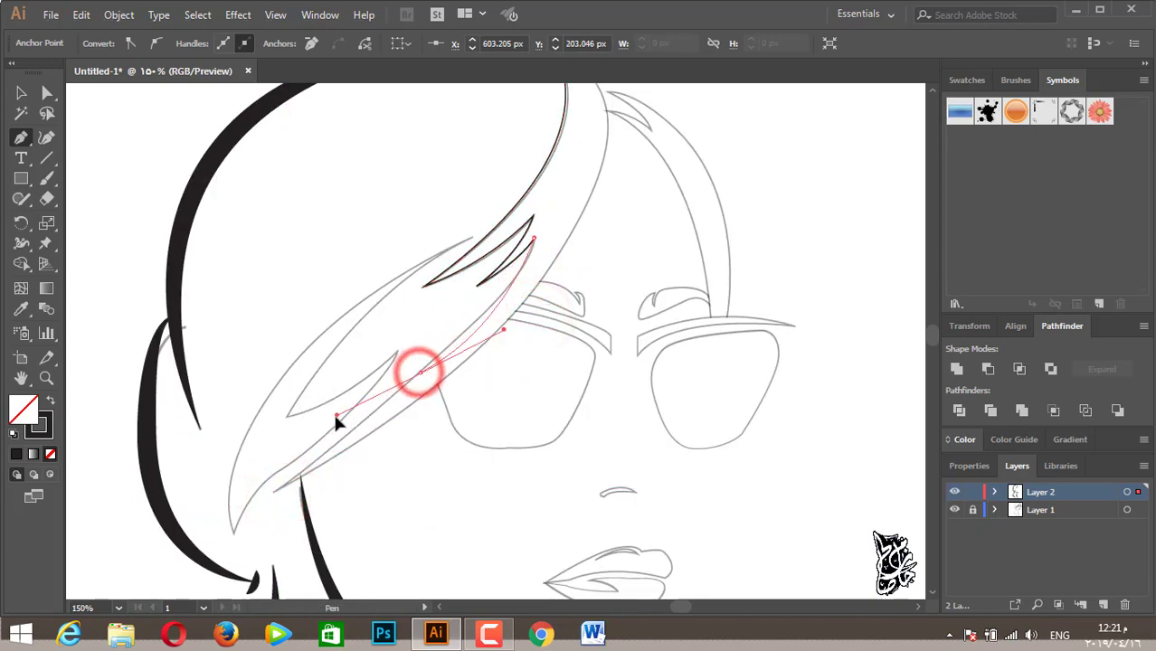
pyautogui.moveTo(419, 372); pyautogui.dragTo(314, 447)
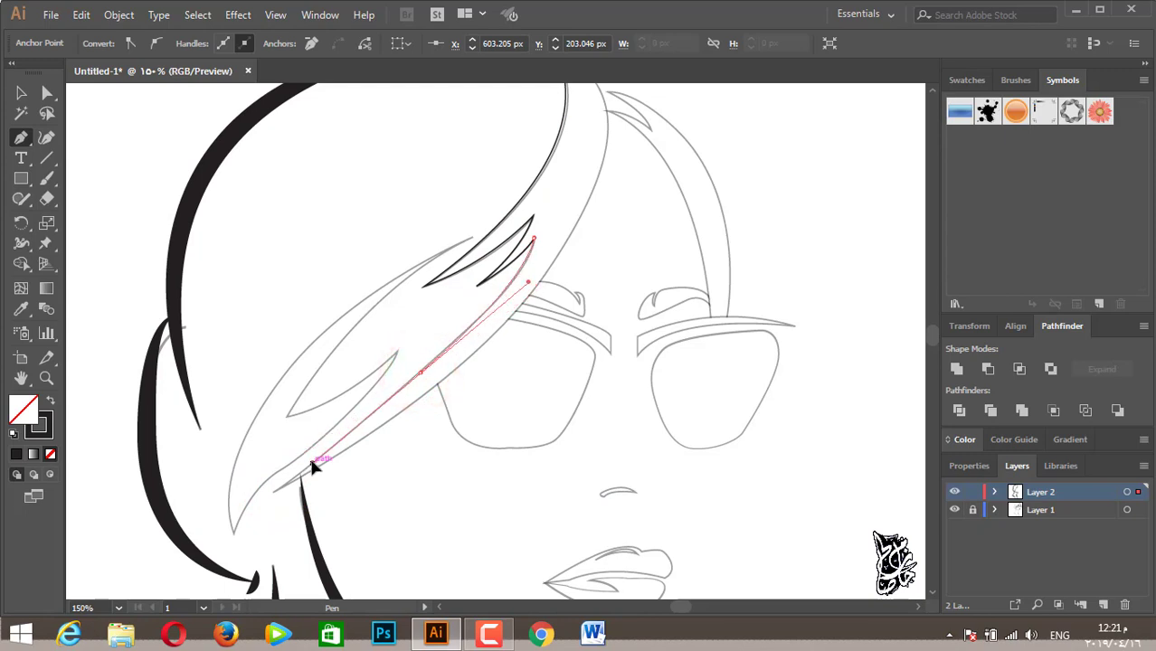
pyautogui.click(273, 490)
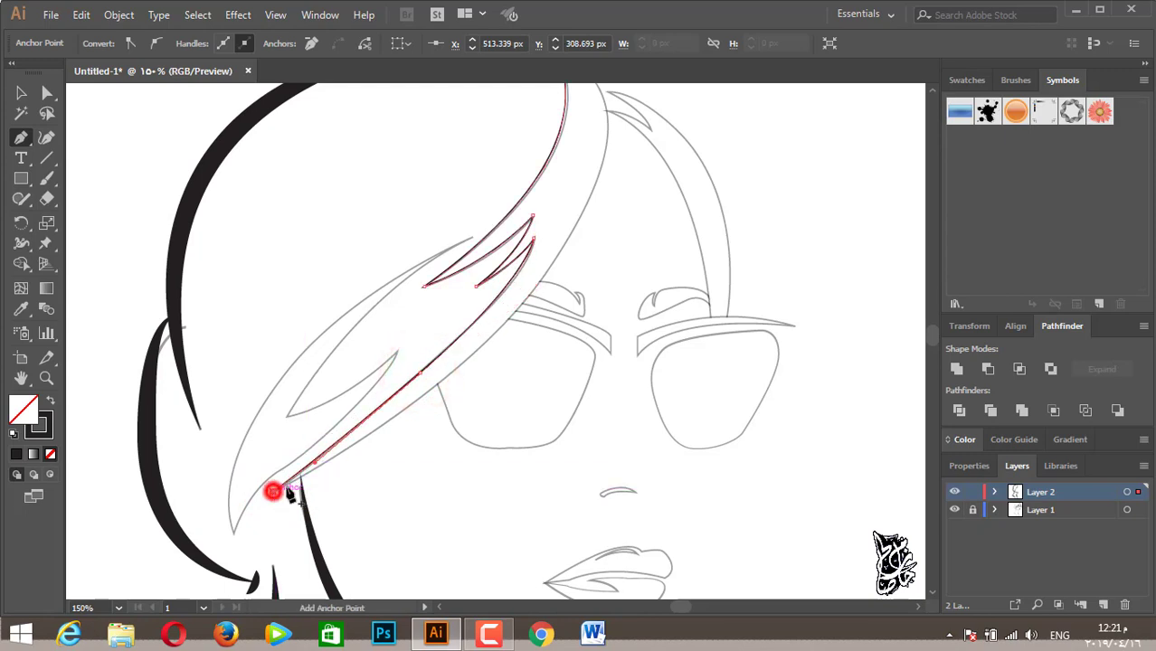
pyautogui.moveTo(516, 312)
pyautogui.mouseDown()
pyautogui.moveTo(549, 262)
pyautogui.moveTo(325, 350)
pyautogui.moveTo(301, 384)
pyautogui.mouseUp()
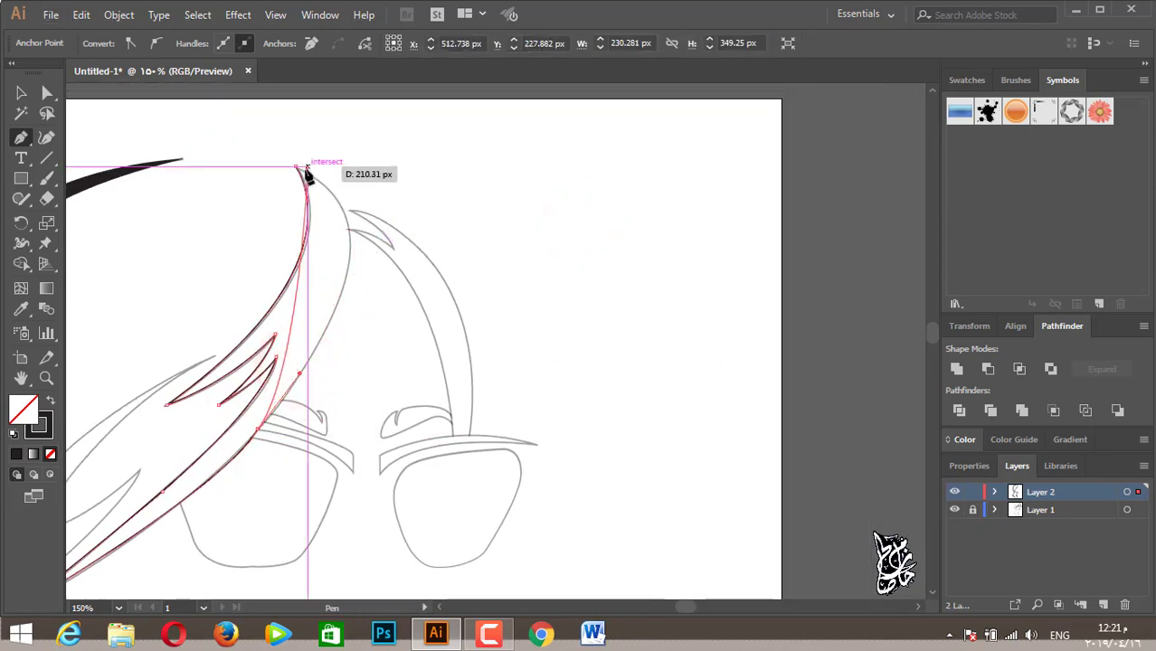
pyautogui.moveTo(297, 168); pyautogui.dragTo(169, 118)
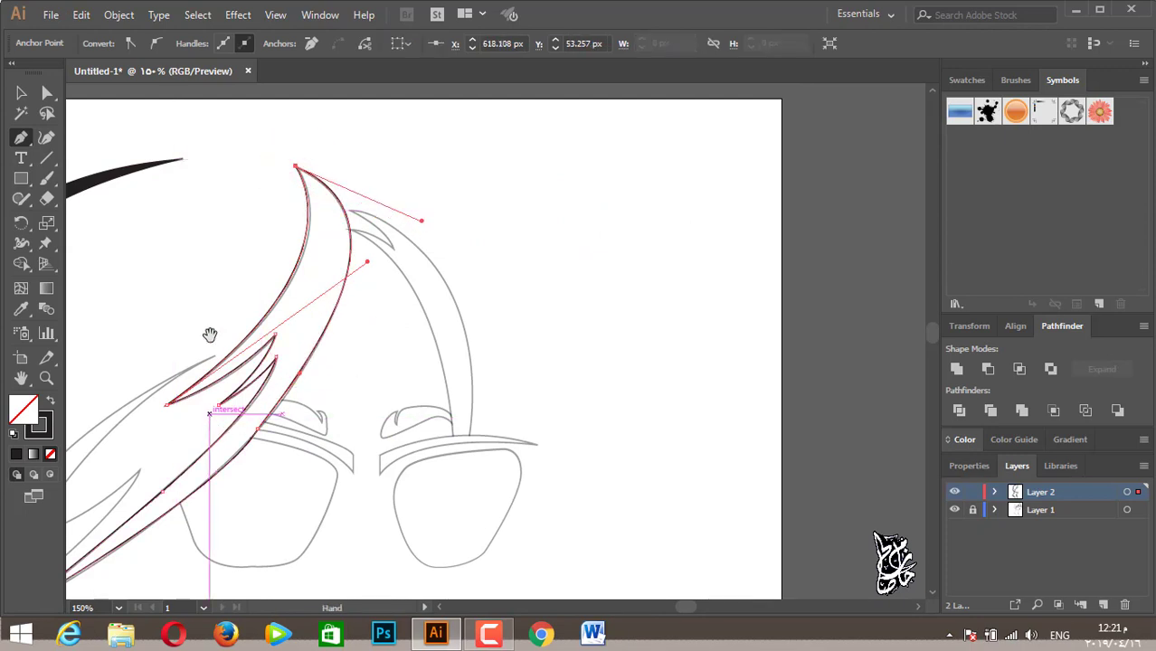
pyautogui.moveTo(209, 334); pyautogui.dragTo(220, 310)
pyautogui.click(50, 399)
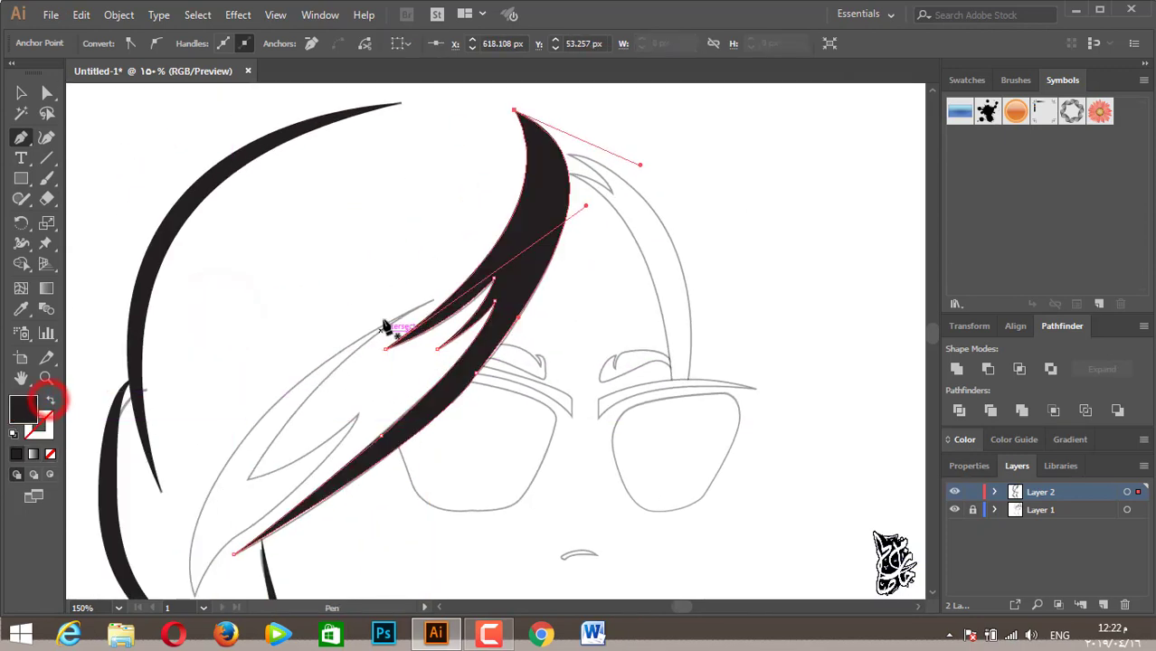
pyautogui.click(431, 300)
pyautogui.click(50, 399)
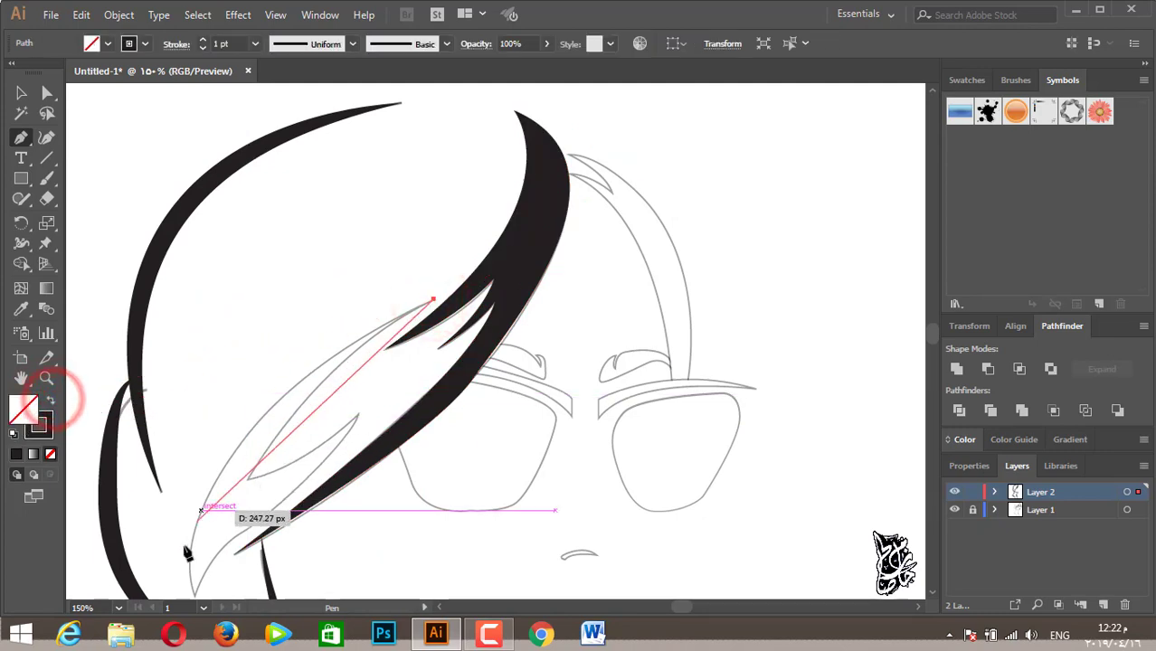
# Trace the hair strand sweeping across the left cheek and fill it solid black.
pyautogui.scroll(1, 226, 538)
pyautogui.scroll(-2, 253, 479)
pyautogui.scroll(-3, 245, 433)
pyautogui.scroll(1, 262, 425)
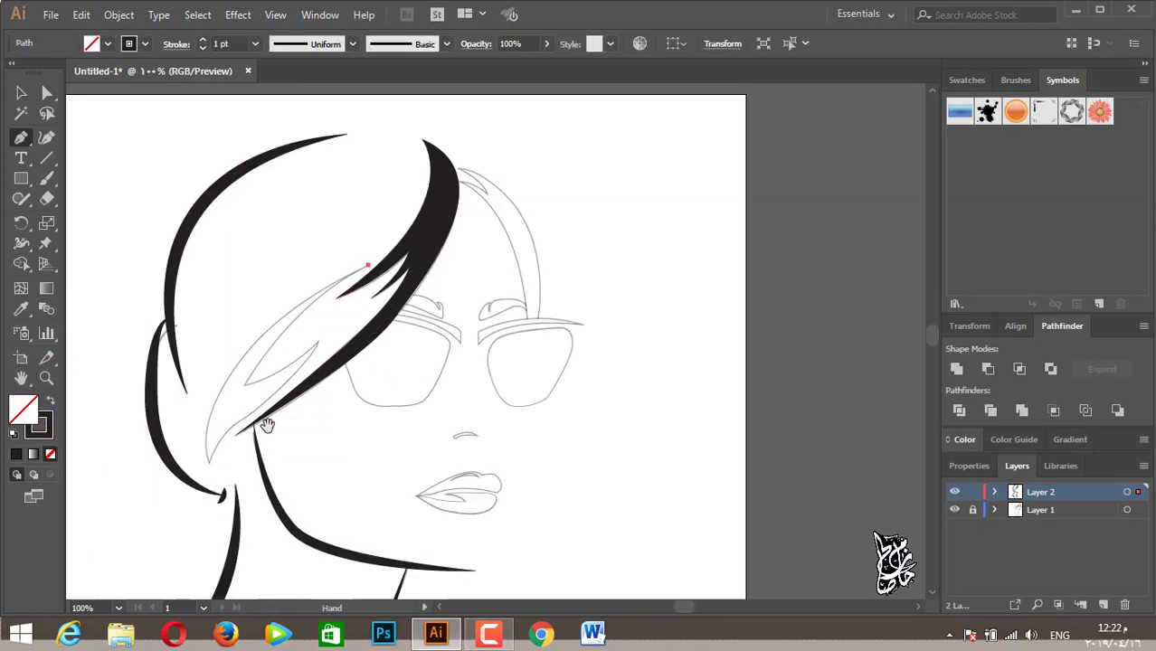
pyautogui.moveTo(267, 425); pyautogui.dragTo(337, 365)
pyautogui.moveTo(281, 401); pyautogui.dragTo(301, 522)
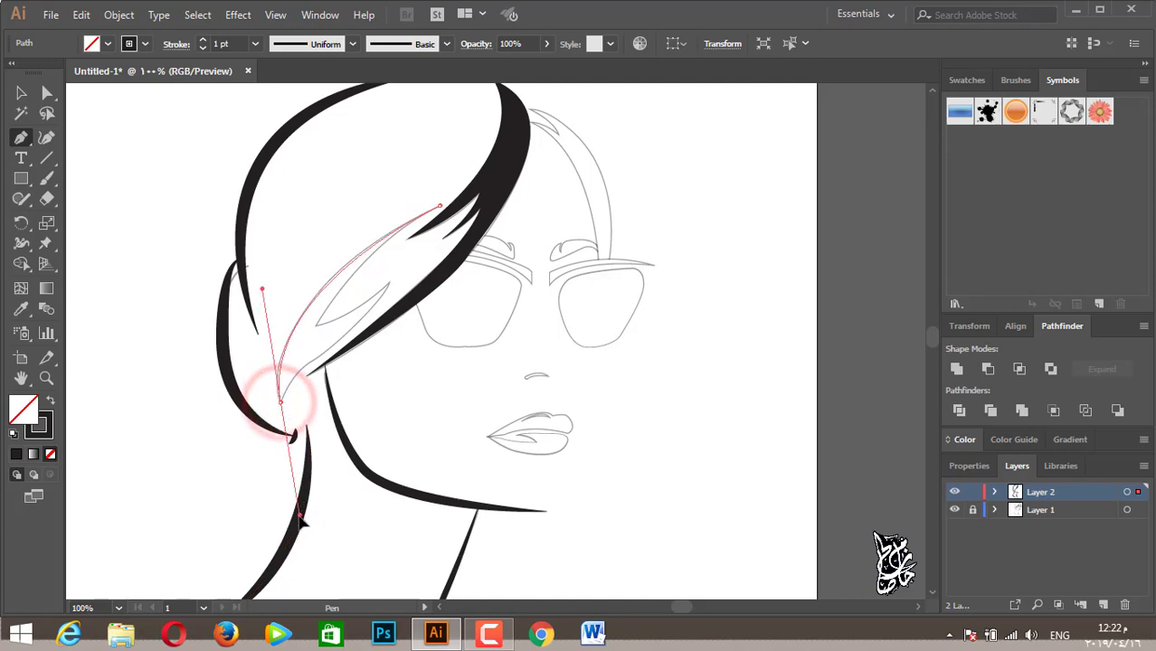
pyautogui.click(280, 401)
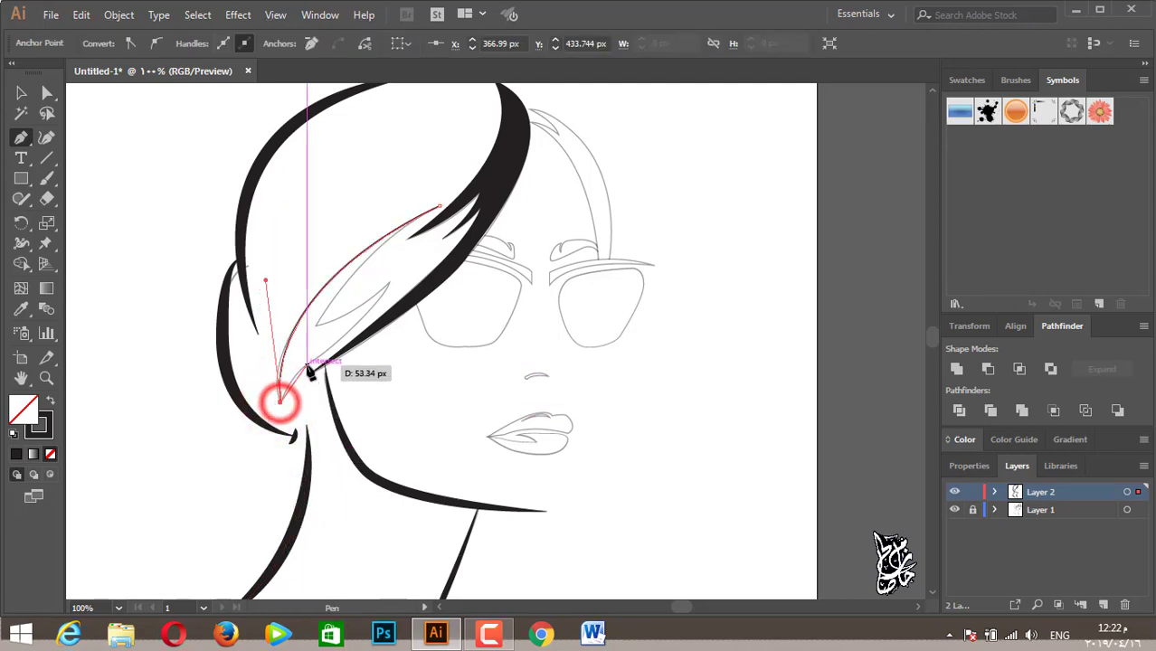
pyautogui.moveTo(333, 360); pyautogui.dragTo(331, 345)
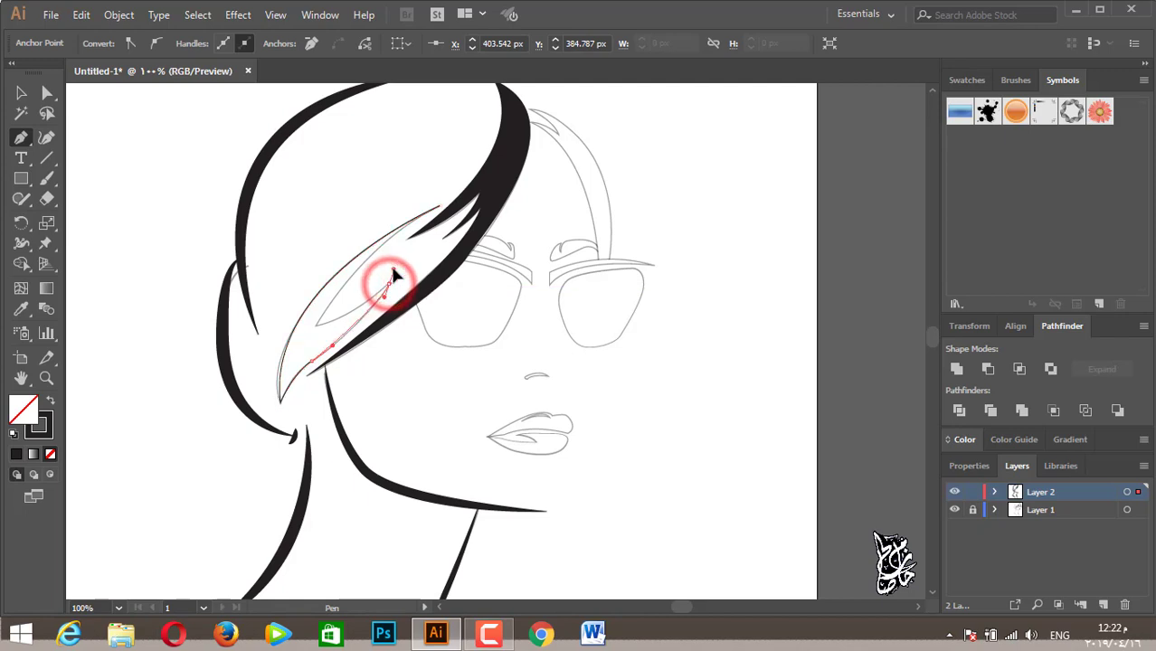
pyautogui.moveTo(388, 282); pyautogui.dragTo(318, 333)
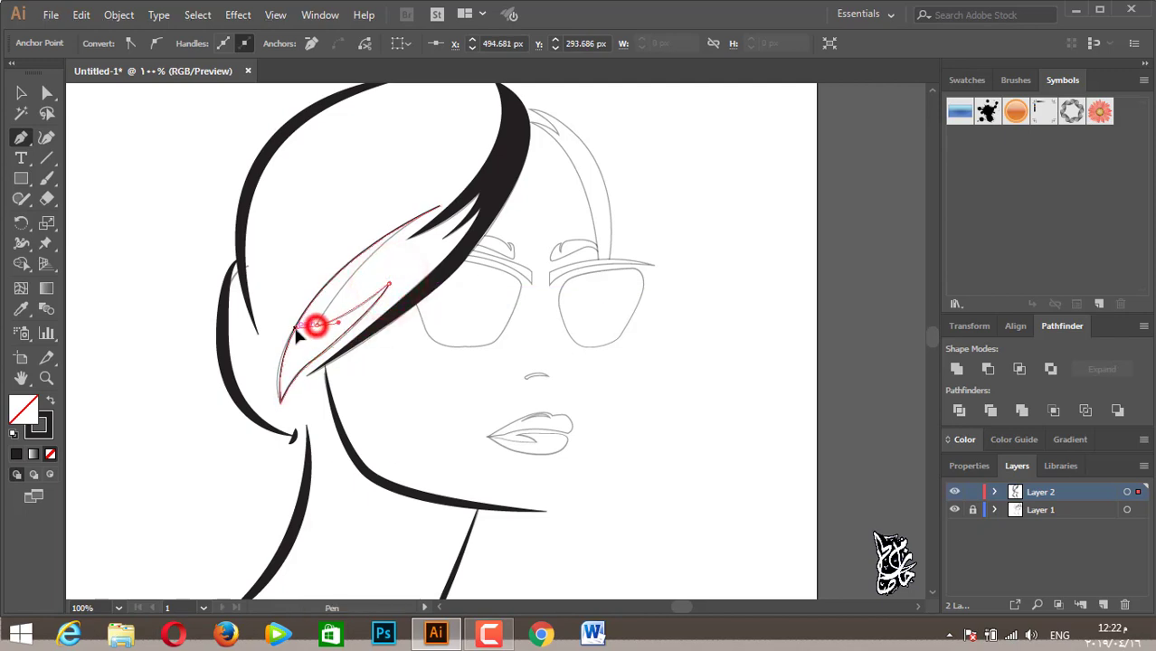
pyautogui.click(318, 326)
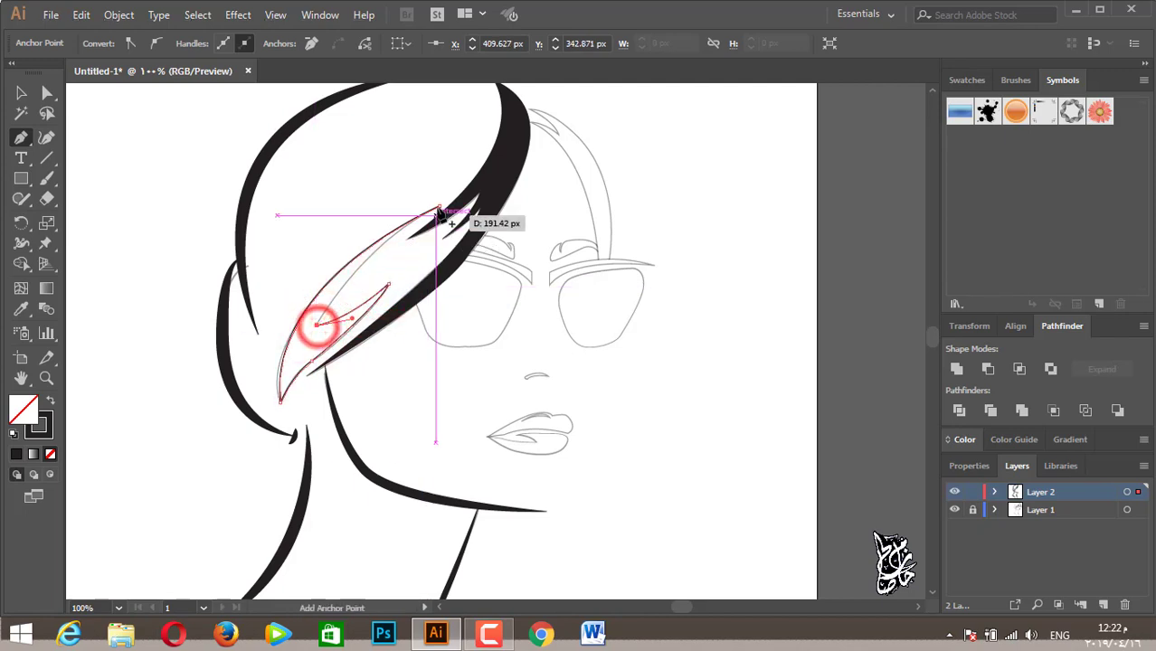
pyautogui.click(439, 206)
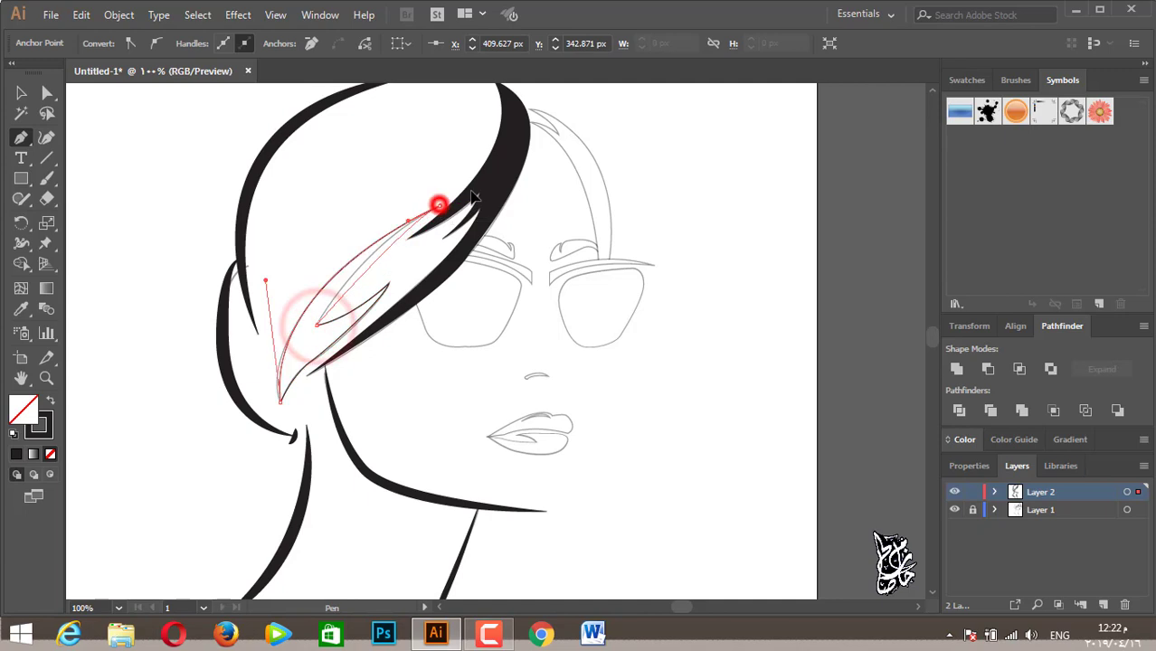
pyautogui.click(51, 401)
# Trace the forehead strand from the hair tip down to the glasses and fill it black.
pyautogui.click(653, 246)
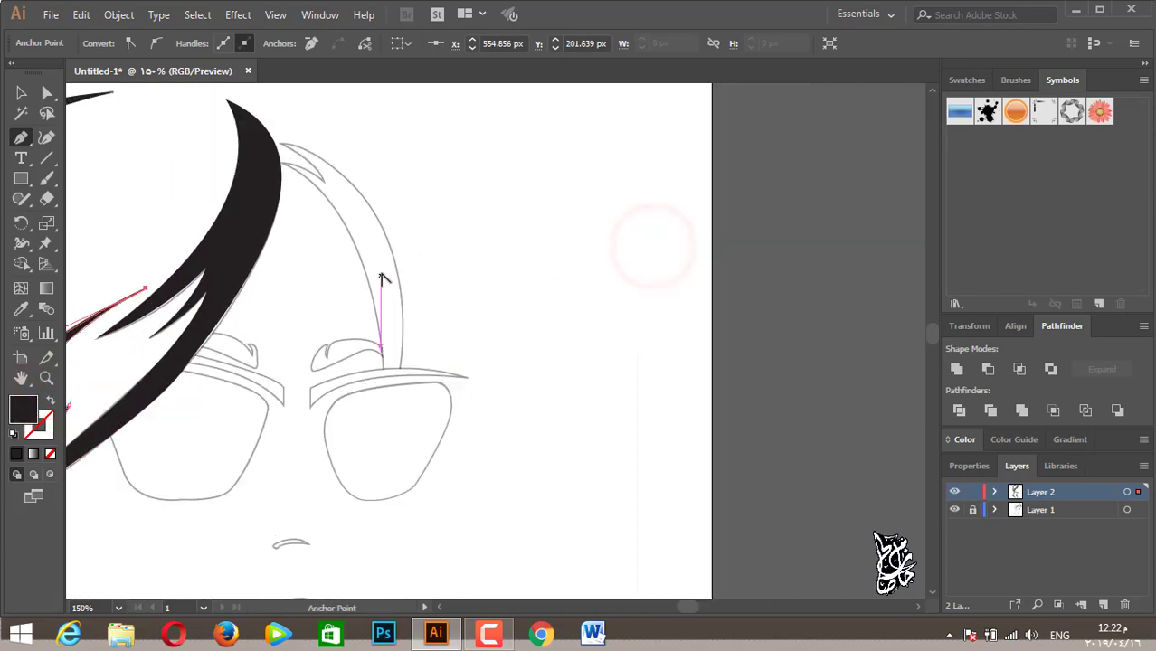
pyautogui.click(283, 163)
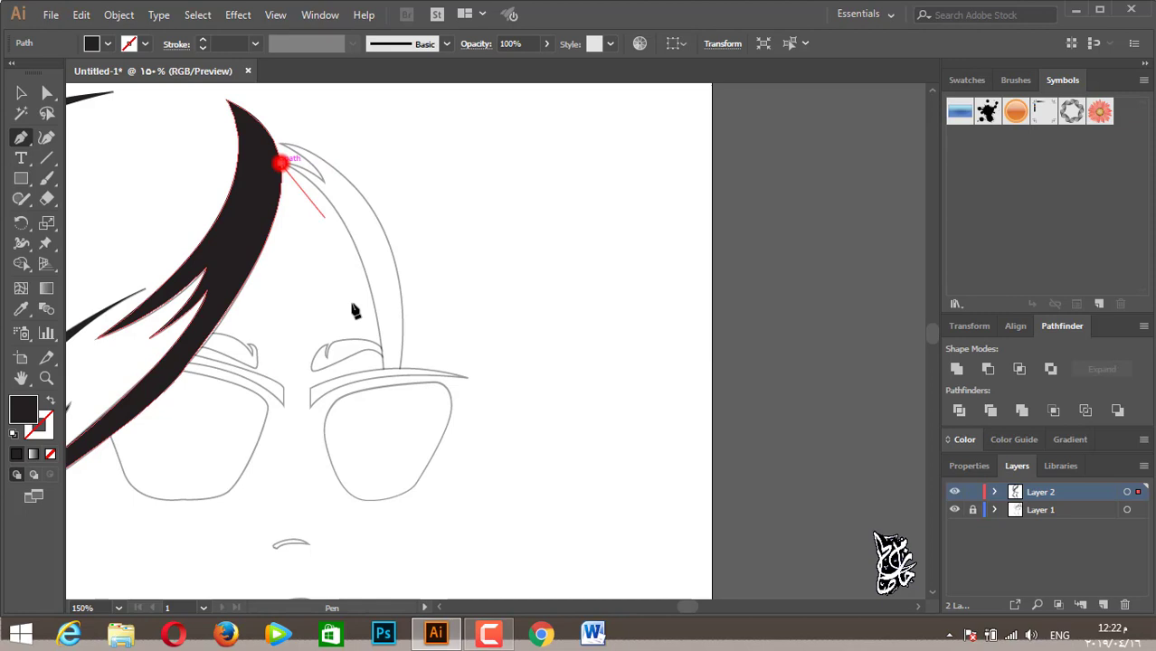
pyautogui.click(385, 373)
pyautogui.moveTo(382, 466); pyautogui.dragTo(393, 545)
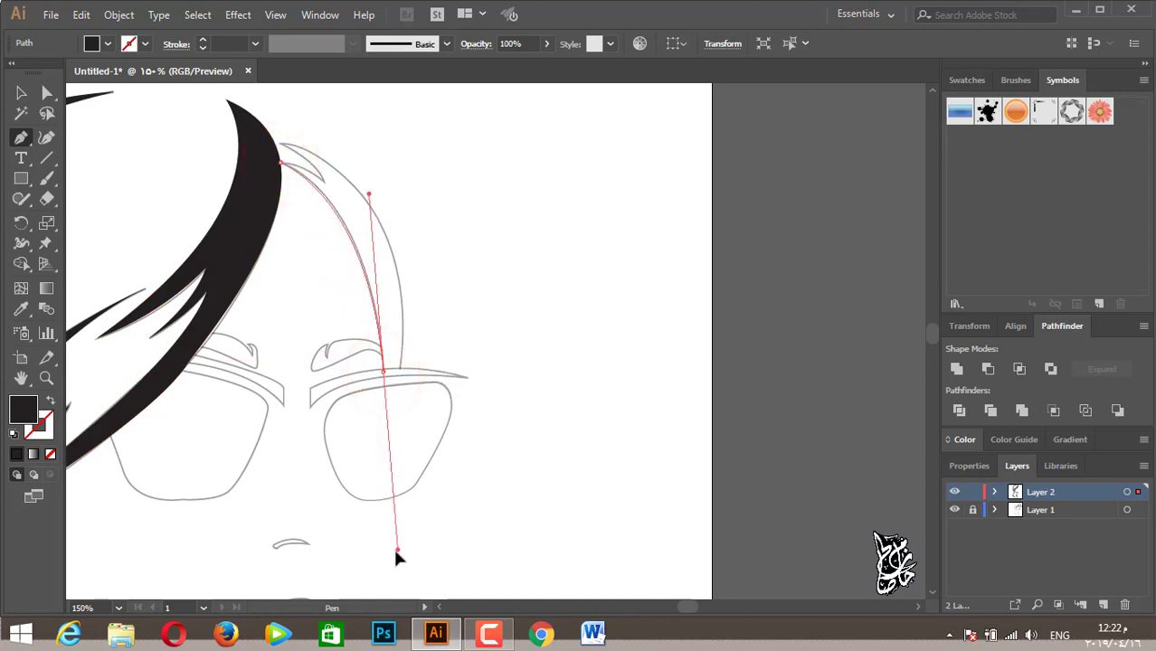
pyautogui.click(383, 373)
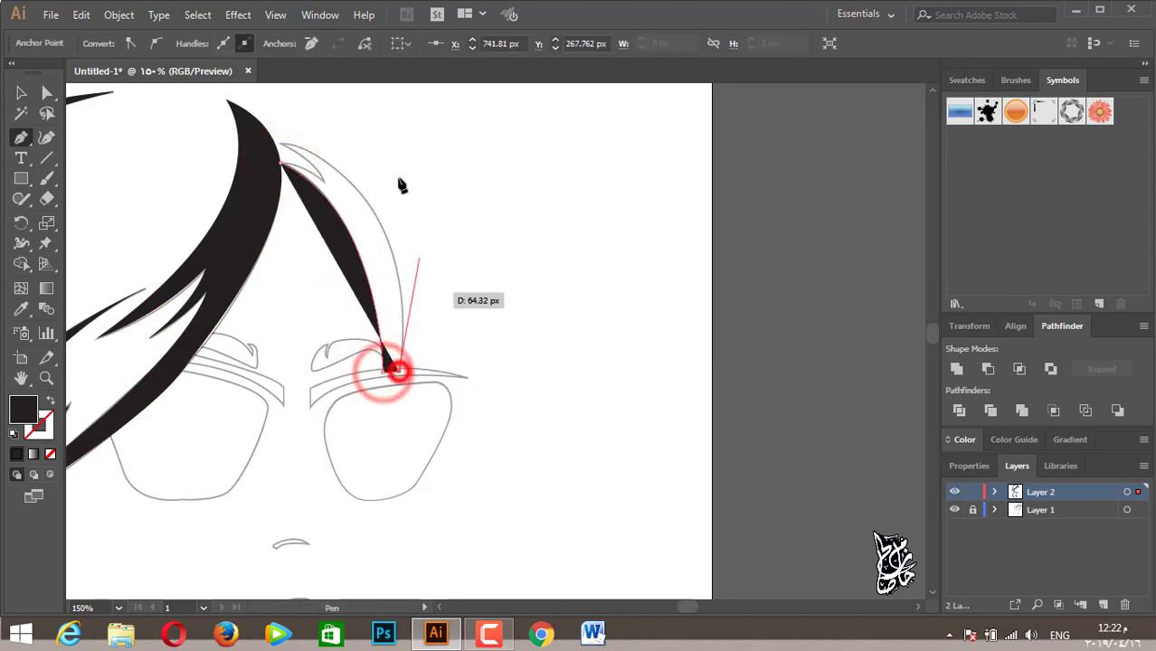
pyautogui.moveTo(282, 145)
pyautogui.mouseDown()
pyautogui.moveTo(148, 125)
pyautogui.moveTo(131, 99)
pyautogui.moveTo(156, 287)
pyautogui.mouseUp()
pyautogui.click(51, 400)
pyautogui.moveTo(283, 145); pyautogui.dragTo(321, 179)
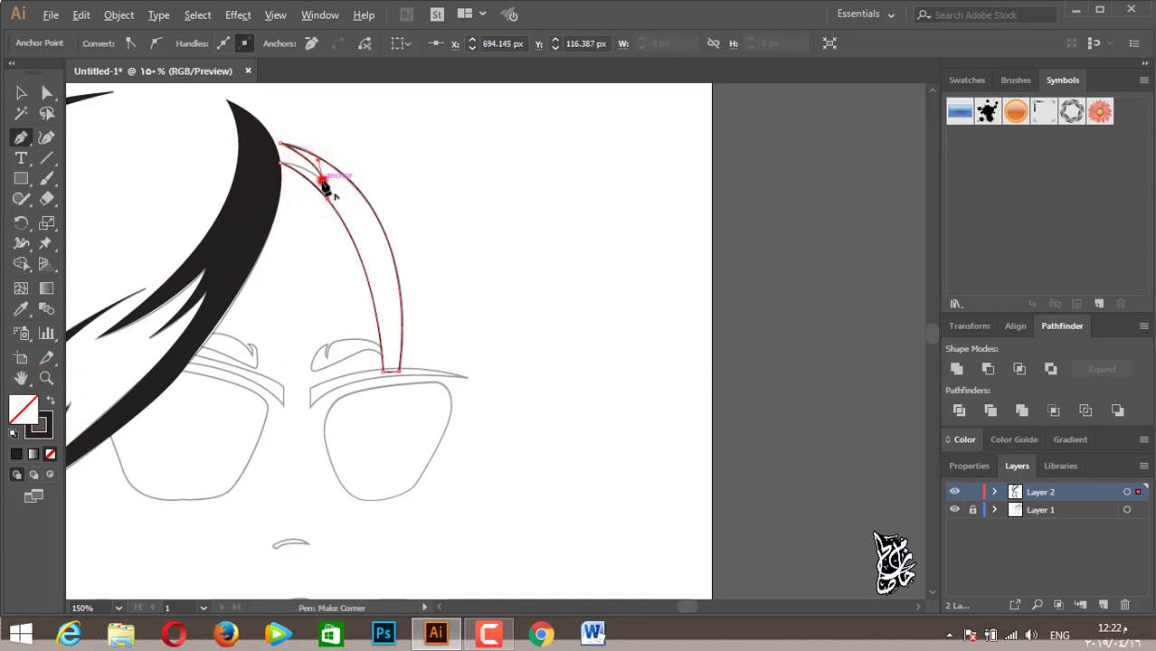
pyautogui.click(322, 177)
pyautogui.click(283, 164)
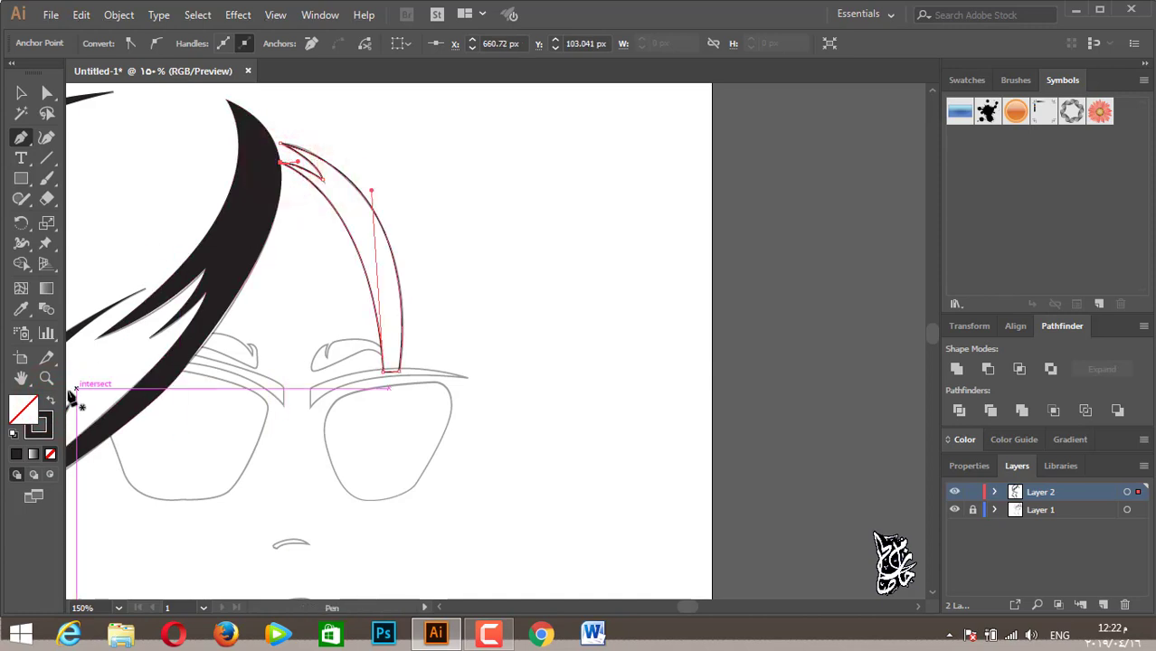
pyautogui.click(50, 400)
pyautogui.keyDown('ctrl'); pyautogui.click(536, 333); pyautogui.keyUp('ctrl')
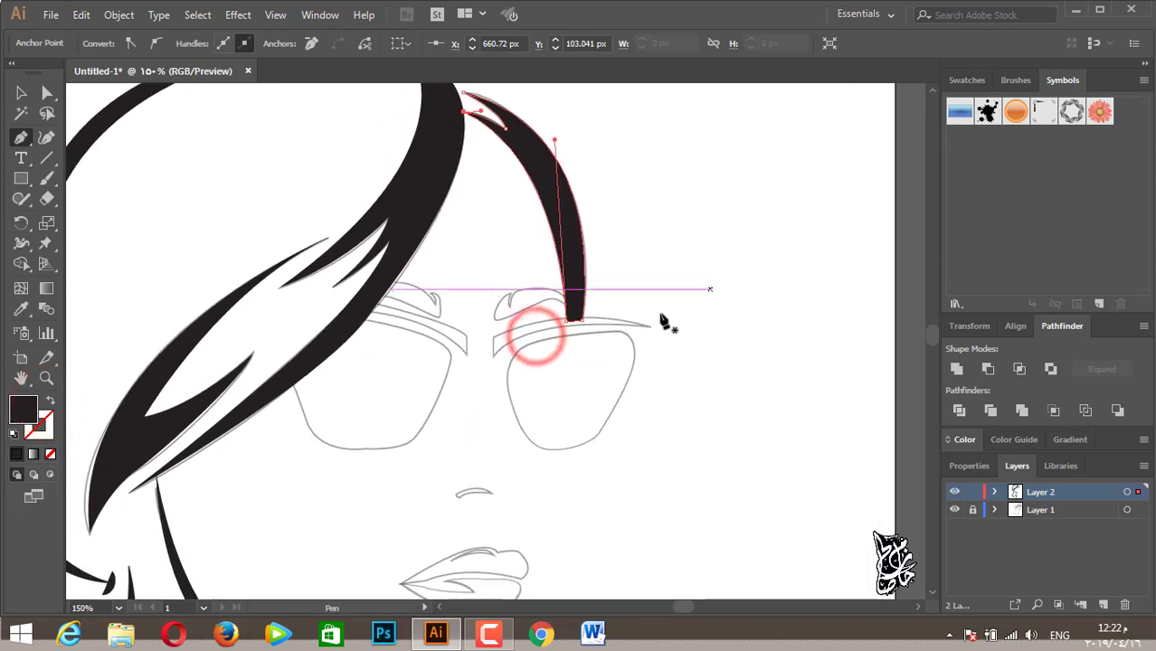
pyautogui.click(561, 290)
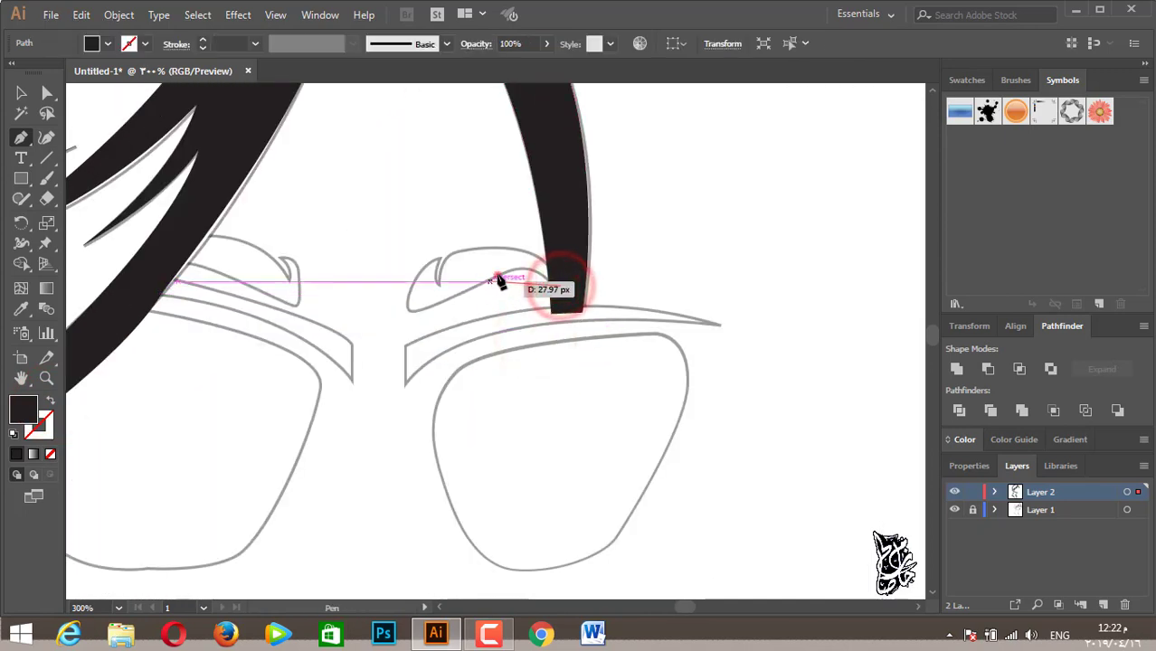
# Trace the right eyebrow's lower edge and its hooked inner tip.
pyautogui.click(495, 279)
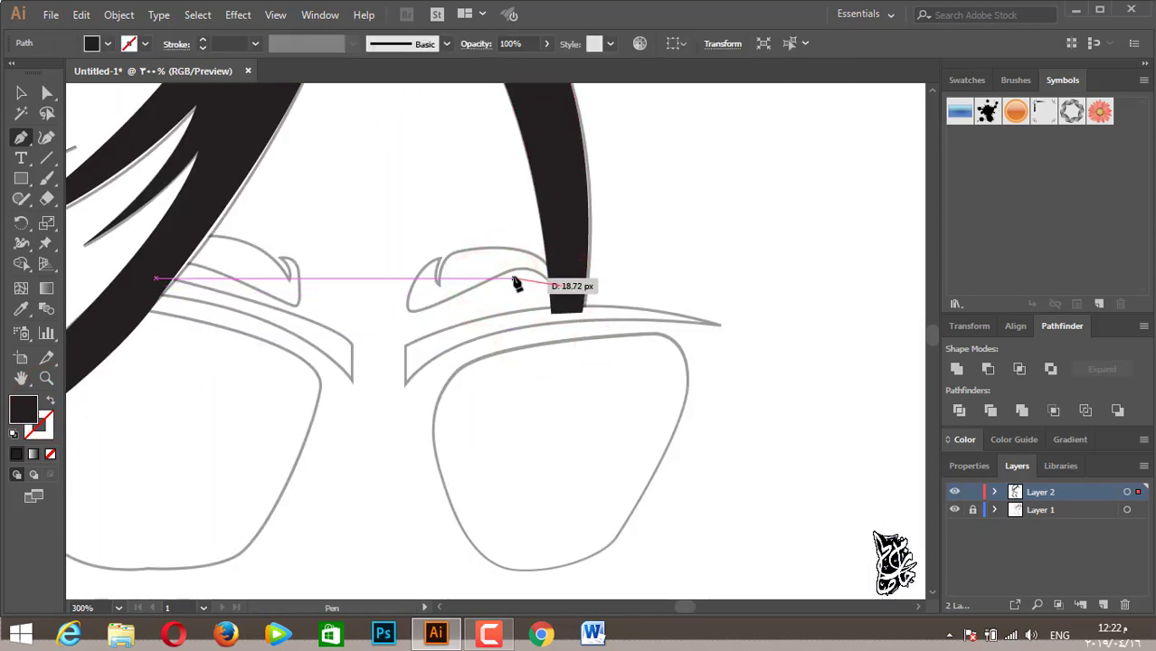
pyautogui.hotkey('ctrl', 'z')
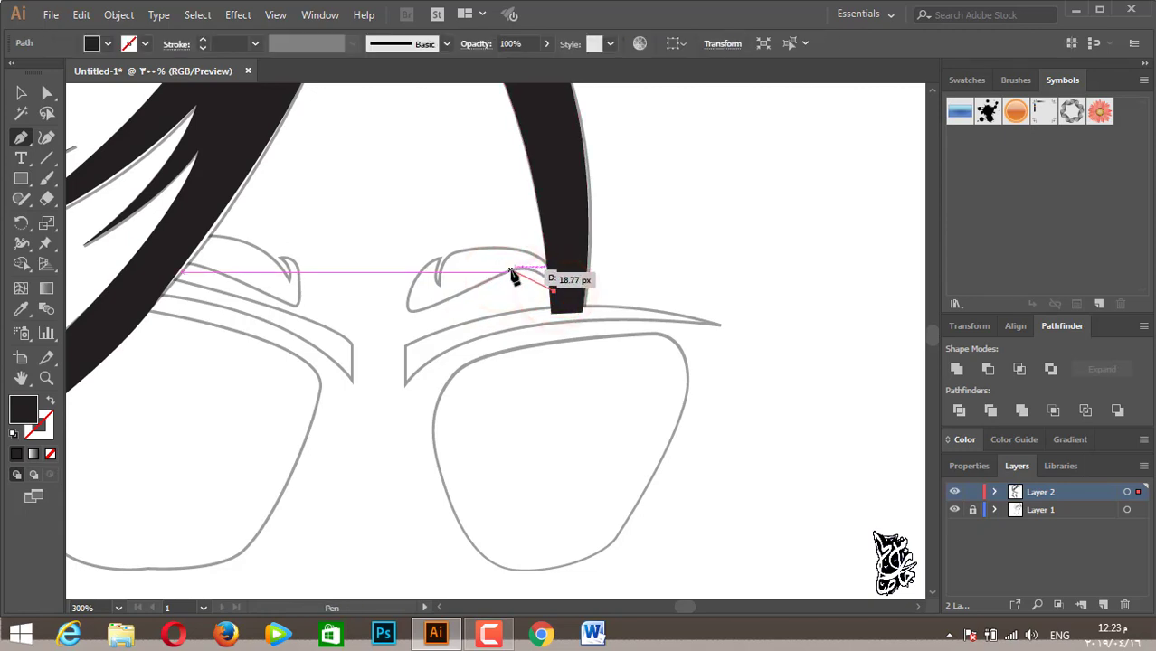
pyautogui.moveTo(506, 270); pyautogui.dragTo(508, 274)
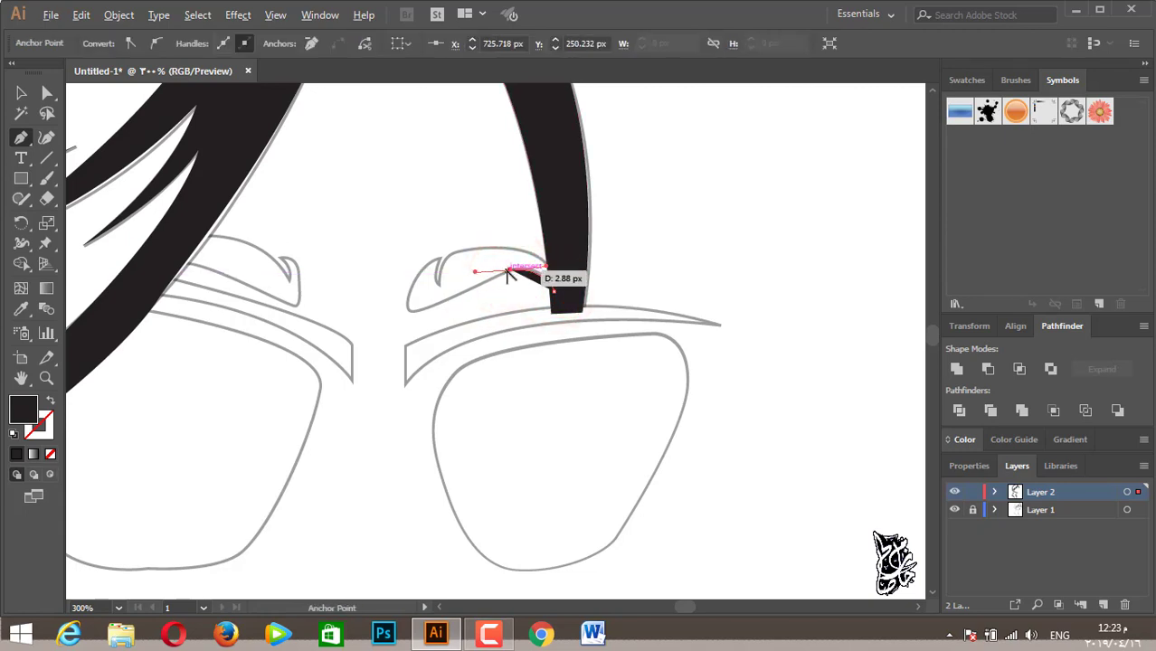
pyautogui.moveTo(419, 312); pyautogui.dragTo(397, 307)
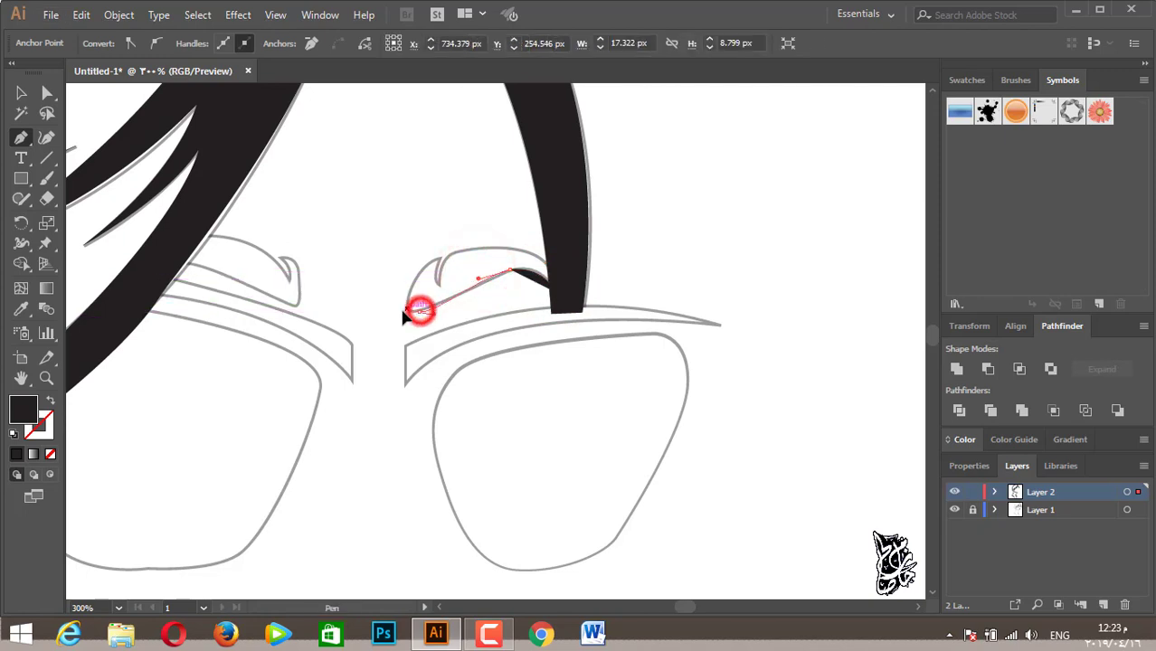
pyautogui.click(422, 266)
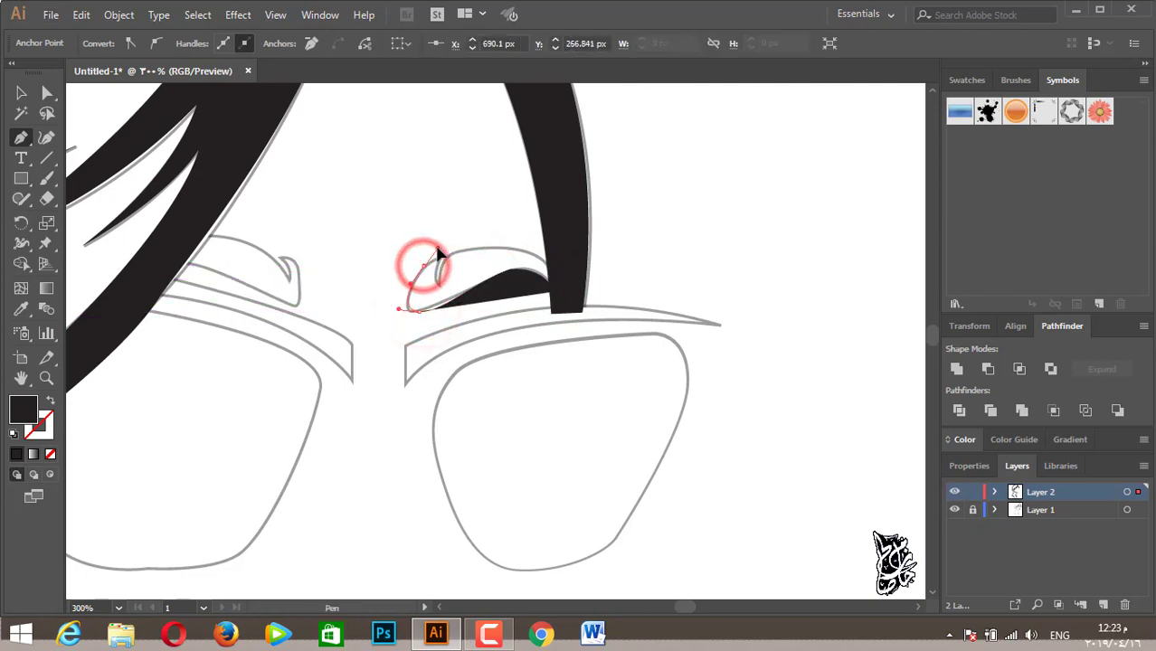
pyautogui.moveTo(437, 251)
pyautogui.mouseDown()
pyautogui.moveTo(439, 262)
pyautogui.moveTo(439, 251)
pyautogui.mouseUp()
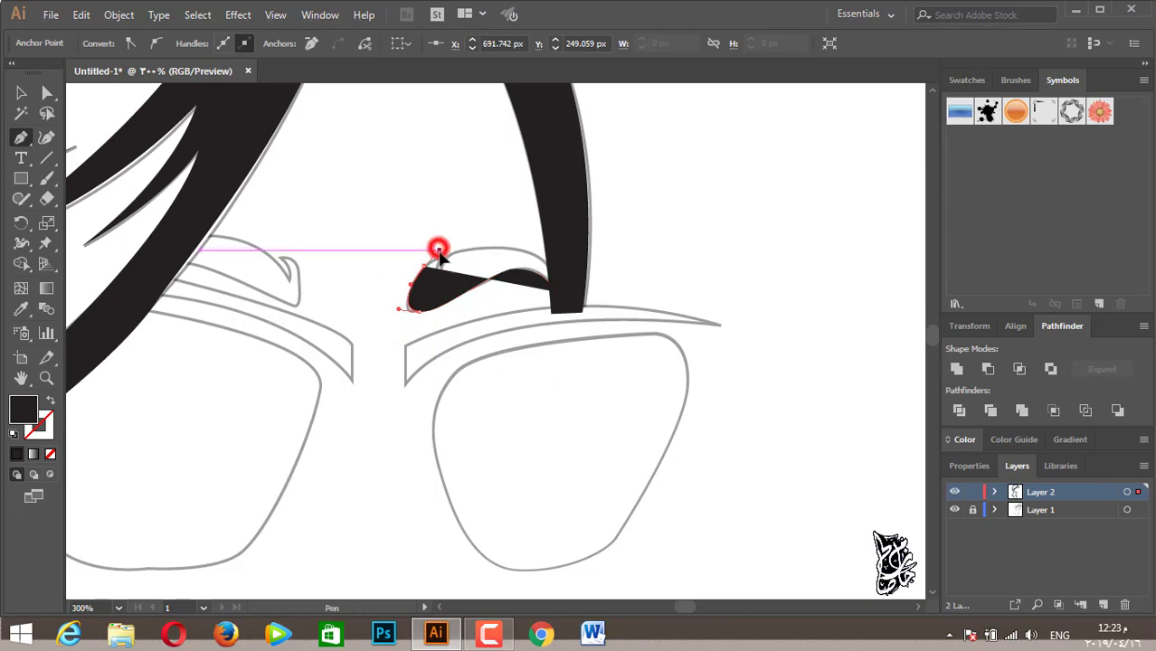
pyautogui.click(439, 254)
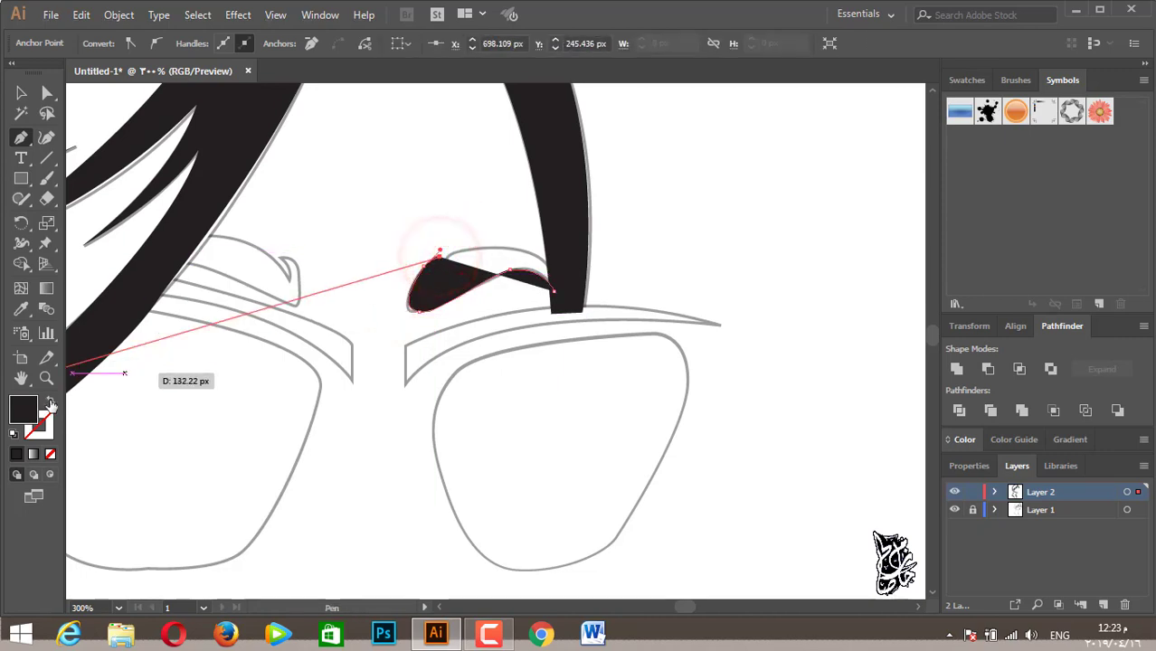
# Complete the right eyebrow's upper edge back to the strand and fill it black.
pyautogui.click(50, 401)
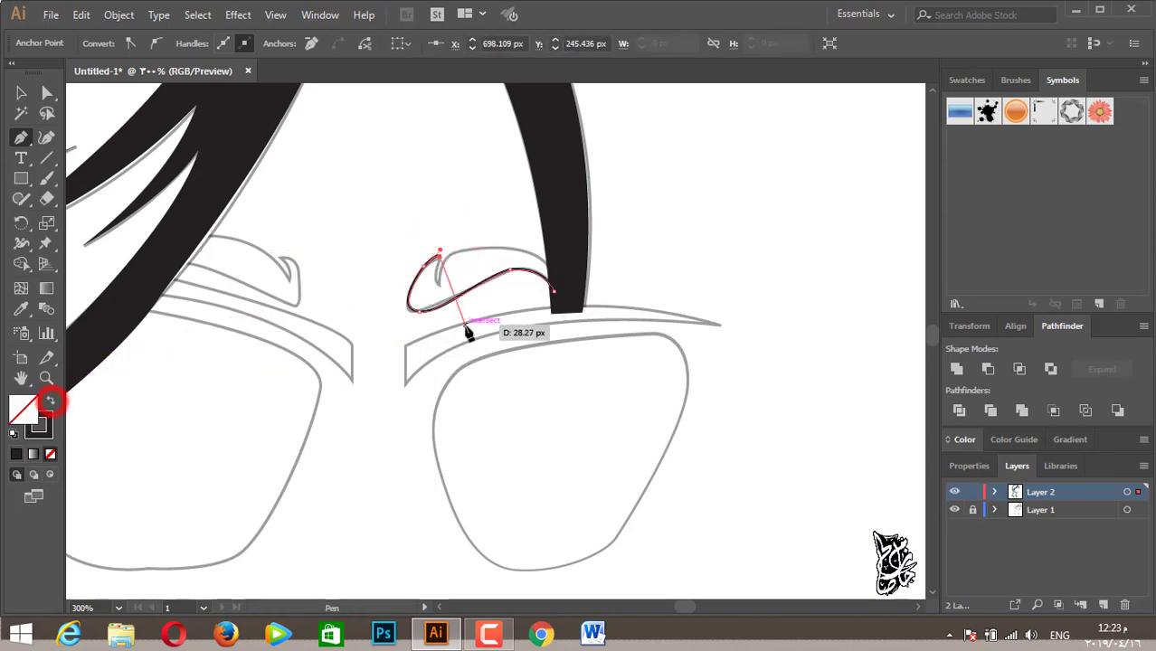
pyautogui.moveTo(441, 284)
pyautogui.mouseDown()
pyautogui.moveTo(466, 250)
pyautogui.moveTo(568, 286)
pyautogui.mouseUp()
pyautogui.click(439, 282)
pyautogui.click(554, 287)
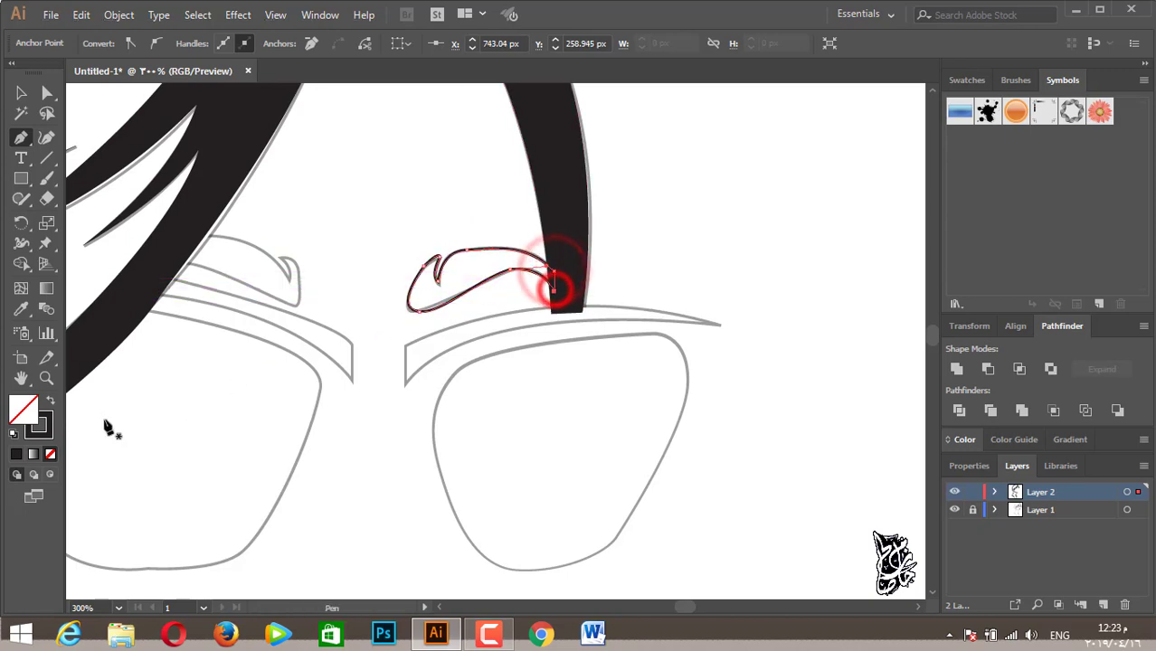
pyautogui.click(55, 397)
pyautogui.moveTo(317, 274); pyautogui.dragTo(484, 336)
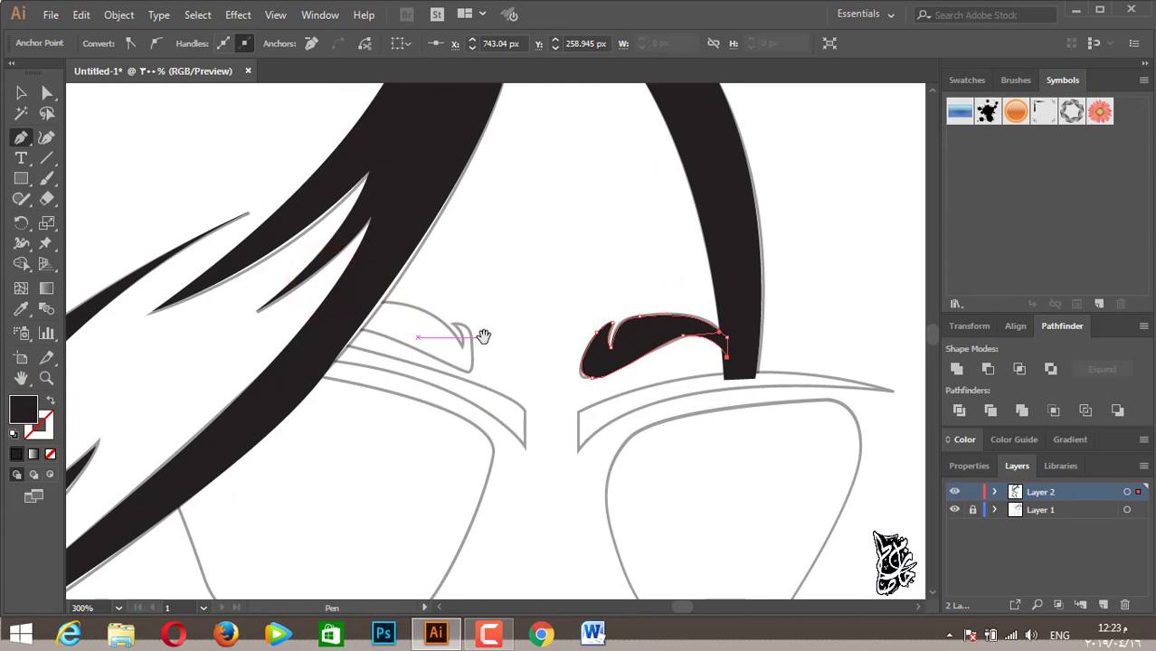
# Trace the left eyebrow with a hooked inner tip and close it as a solid black shape.
pyautogui.keyDown('ctrl'); pyautogui.click(413, 327); pyautogui.keyUp('ctrl')
pyautogui.scroll(1, 412, 328)
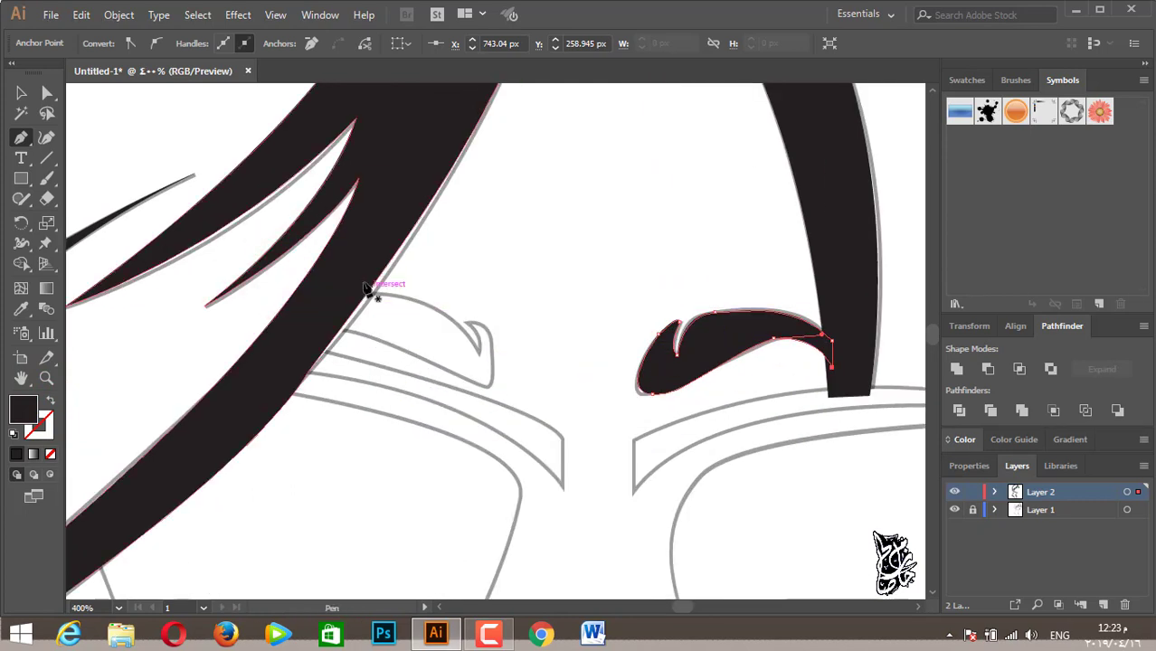
pyautogui.click(352, 282)
pyautogui.moveTo(474, 346); pyautogui.dragTo(498, 413)
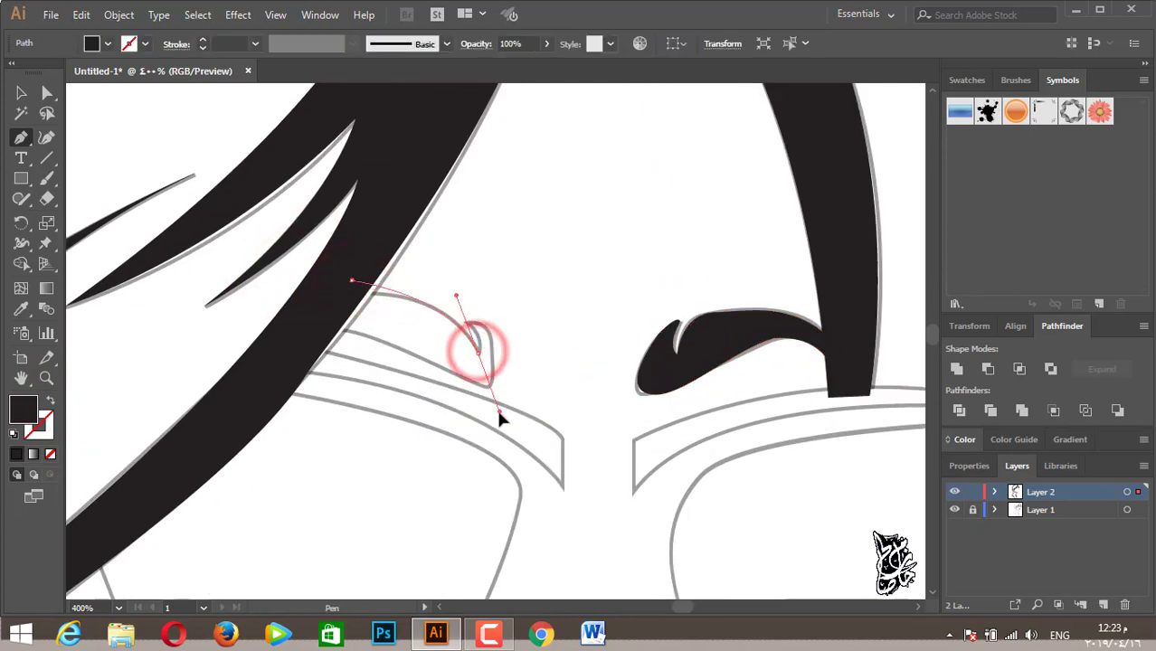
pyautogui.hotkey('ctrl', 'z')
pyautogui.hotkey('ctrl', 'z')
pyautogui.click(352, 297)
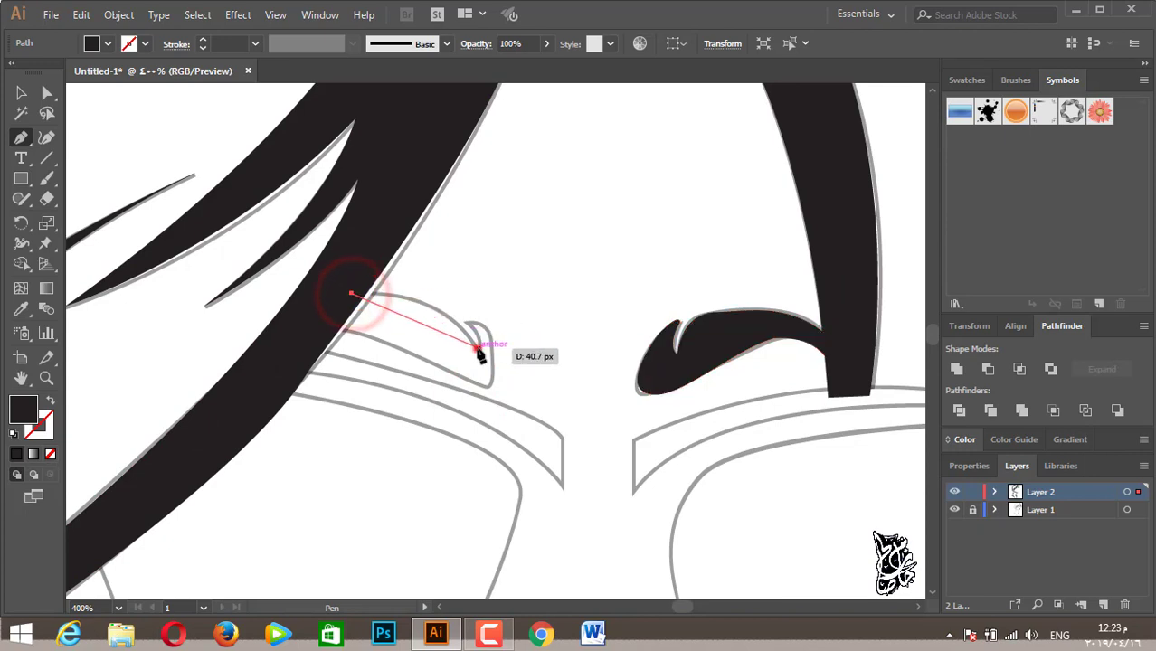
pyautogui.moveTo(533, 425)
pyautogui.mouseDown()
pyautogui.moveTo(465, 323)
pyautogui.moveTo(485, 393)
pyautogui.moveTo(330, 333)
pyautogui.moveTo(295, 332)
pyautogui.mouseUp()
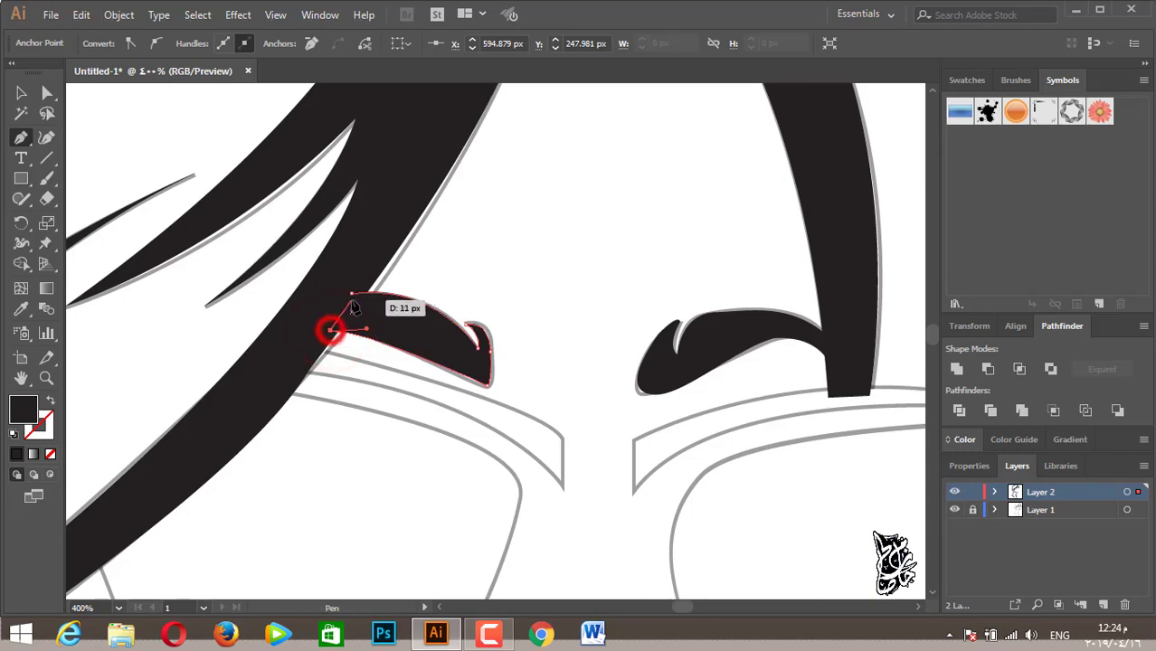
pyautogui.click(351, 296)
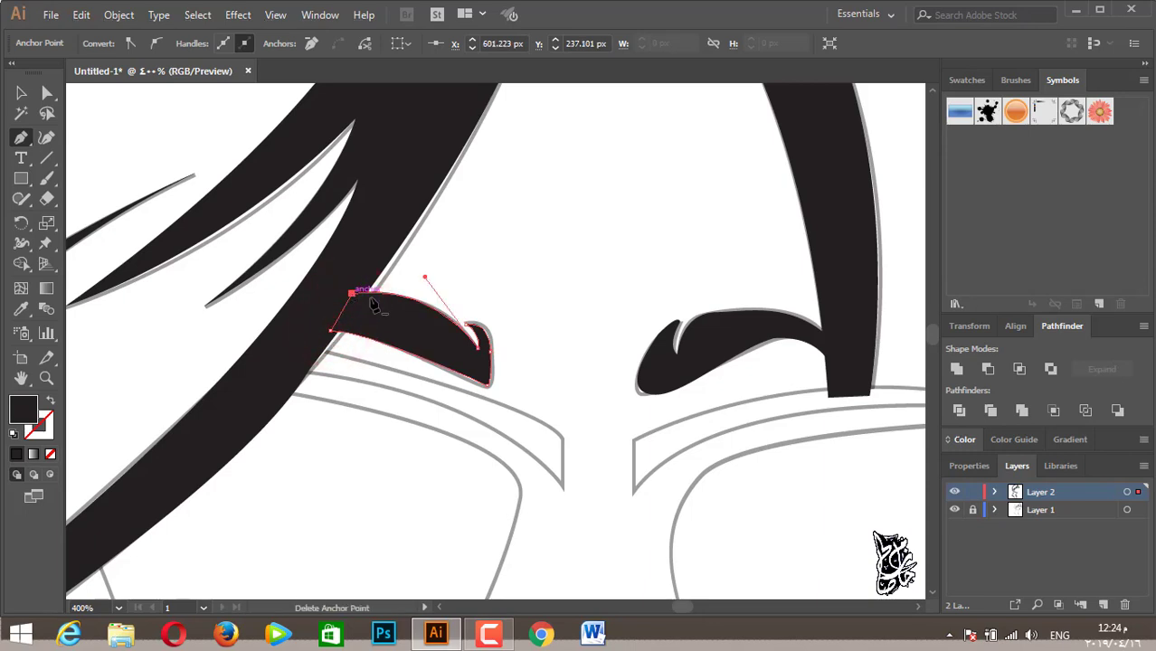
pyautogui.scroll(-2, 508, 354)
pyautogui.scroll(-2, 768, 339)
pyautogui.hscroll(3, 769, 338)
pyautogui.hscroll(1, 430, 320)
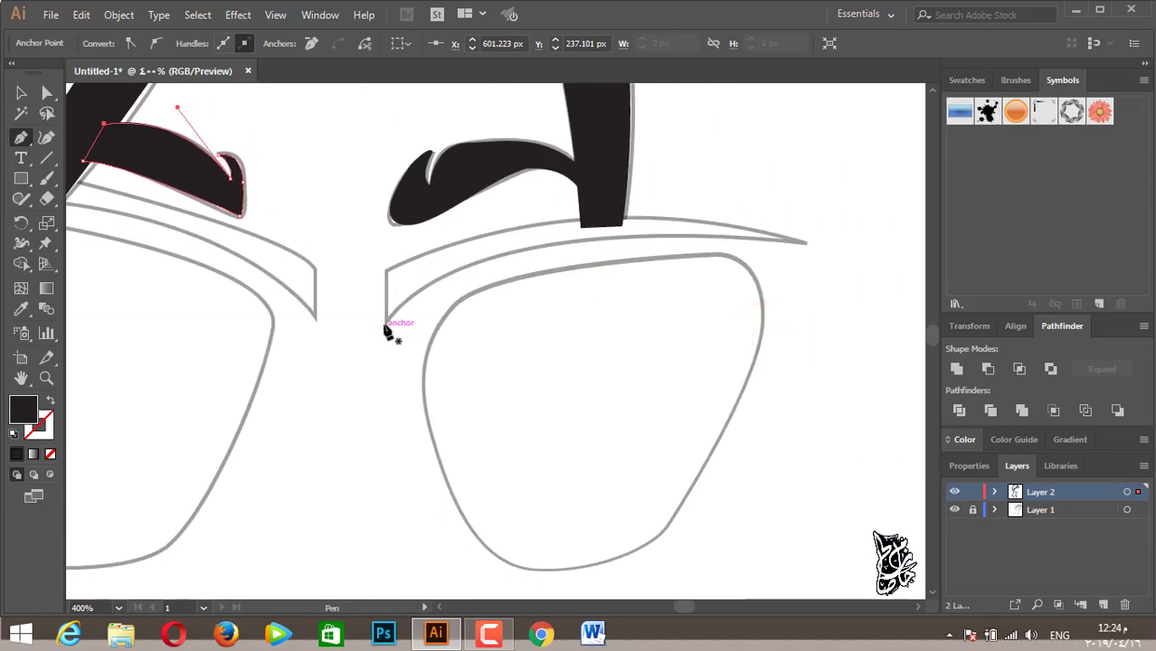
# Trace the thin tapered band along the right lens's top rim and fill it black.
pyautogui.click(385, 328)
pyautogui.click(384, 268)
pyautogui.click(800, 240)
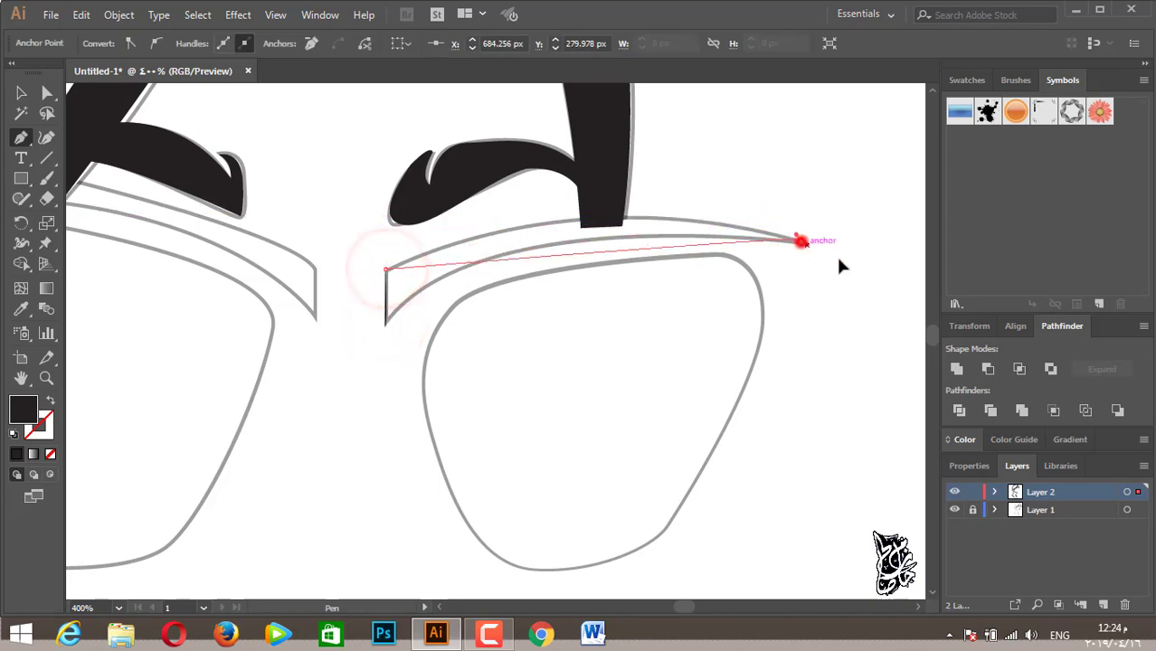
pyautogui.moveTo(839, 266)
pyautogui.mouseDown()
pyautogui.moveTo(500, 304)
pyautogui.moveTo(530, 310)
pyautogui.mouseUp()
pyautogui.click(50, 399)
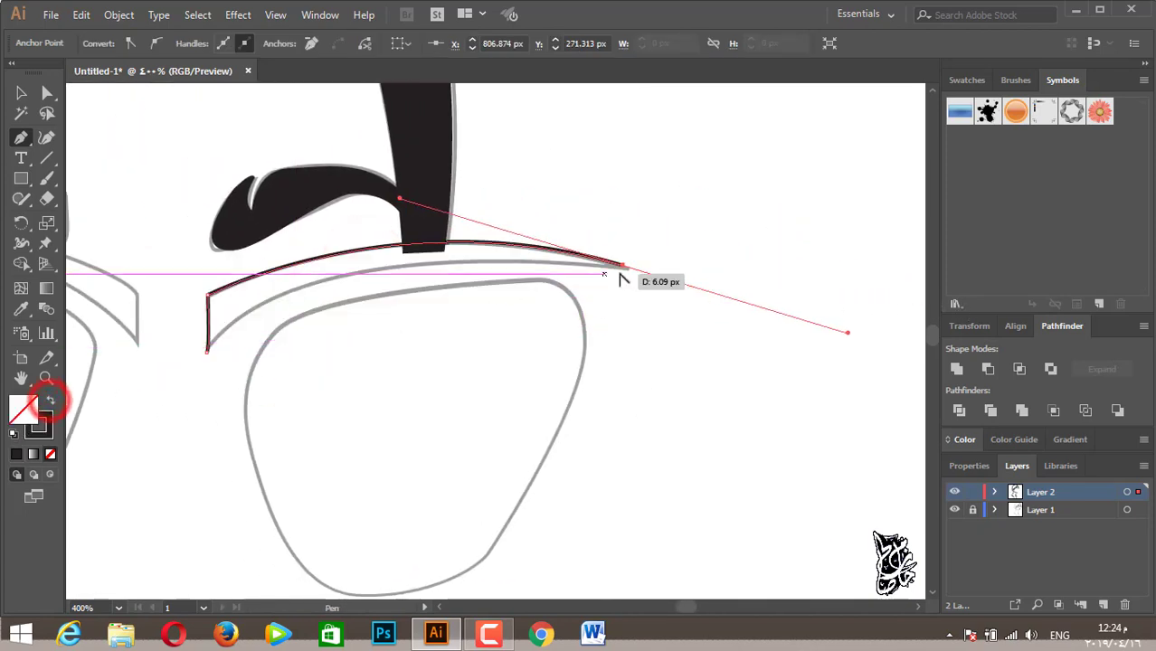
pyautogui.click(622, 266)
pyautogui.moveTo(207, 351)
pyautogui.mouseDown()
pyautogui.moveTo(91, 472)
pyautogui.moveTo(270, 498)
pyautogui.mouseUp()
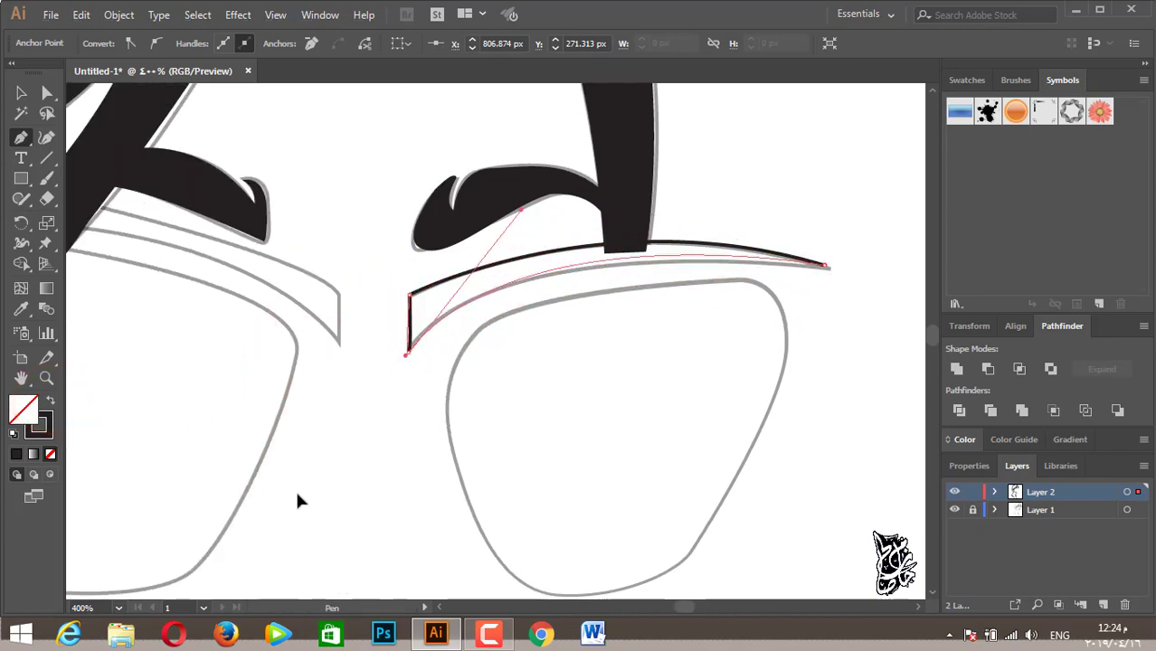
pyautogui.moveTo(304, 489); pyautogui.dragTo(306, 489)
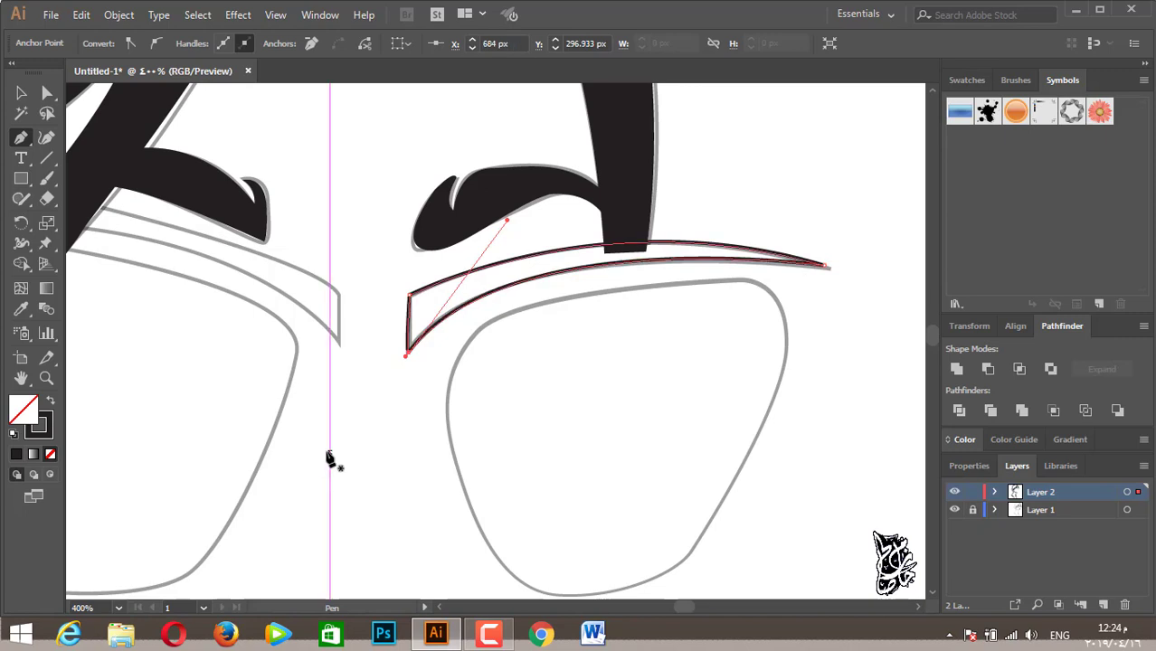
pyautogui.click(51, 403)
pyautogui.scroll(-3, 701, 197)
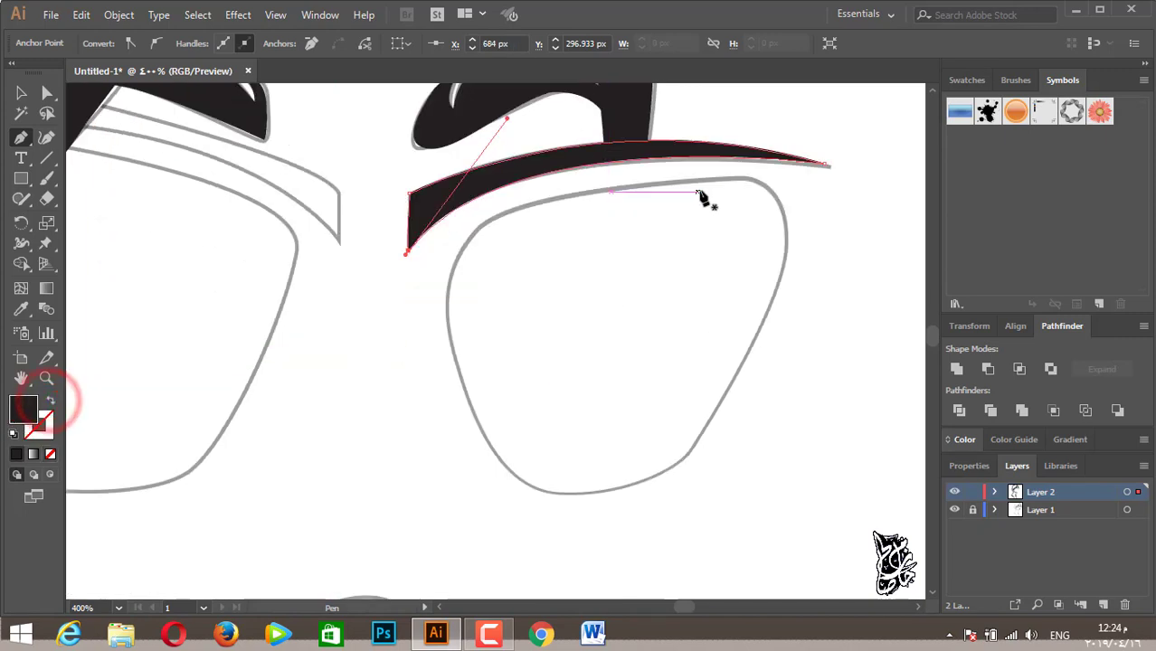
pyautogui.click(737, 177)
# Trace the right lens's top edge, left side and bottom with curved anchors.
pyautogui.moveTo(501, 213); pyautogui.dragTo(470, 227)
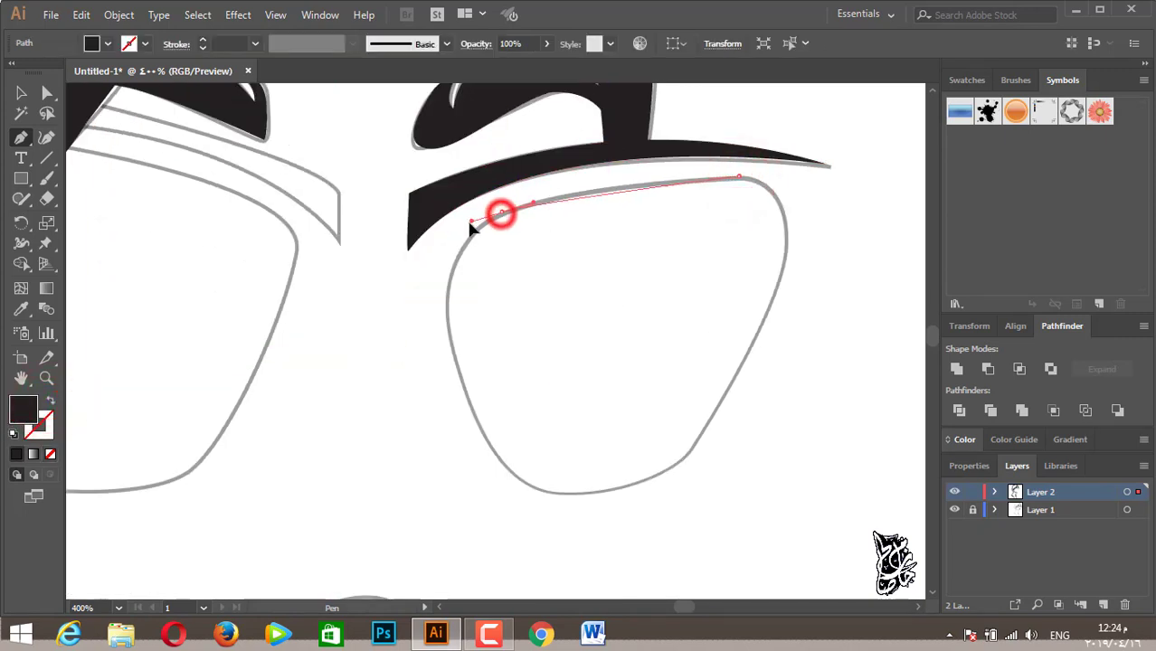
pyautogui.moveTo(452, 336); pyautogui.dragTo(473, 405)
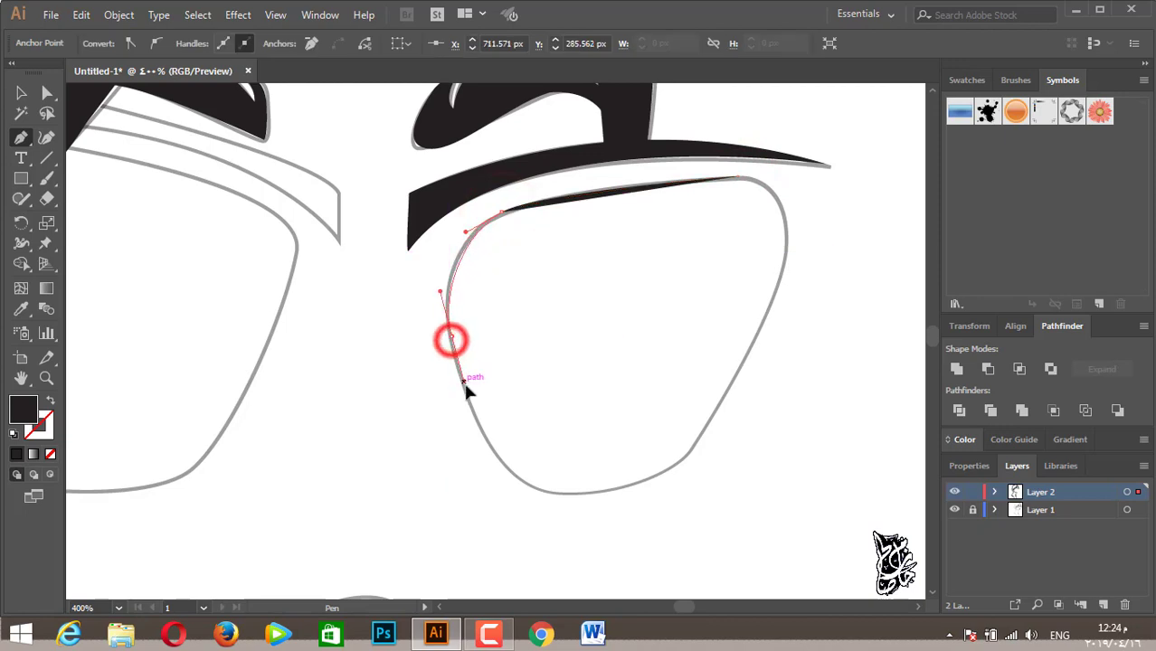
pyautogui.moveTo(511, 470); pyautogui.dragTo(549, 496)
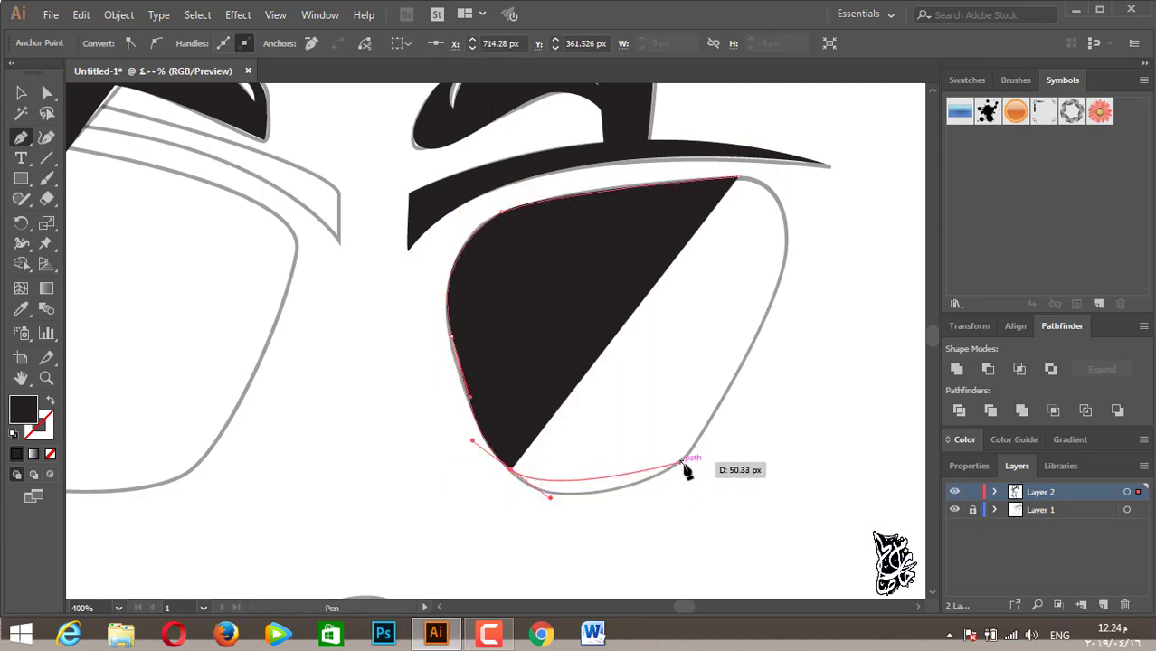
pyautogui.moveTo(681, 464); pyautogui.dragTo(797, 409)
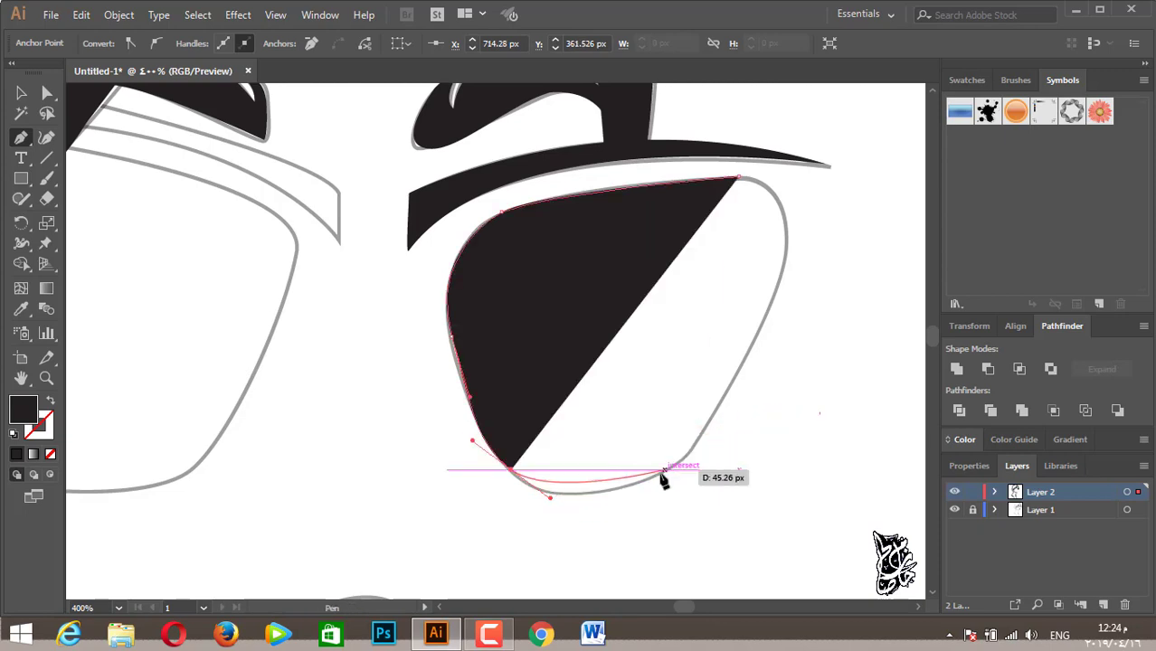
pyautogui.moveTo(817, 418); pyautogui.dragTo(653, 477)
pyautogui.moveTo(732, 460)
pyautogui.mouseDown()
pyautogui.moveTo(721, 465)
pyautogui.moveTo(730, 446)
pyautogui.mouseUp()
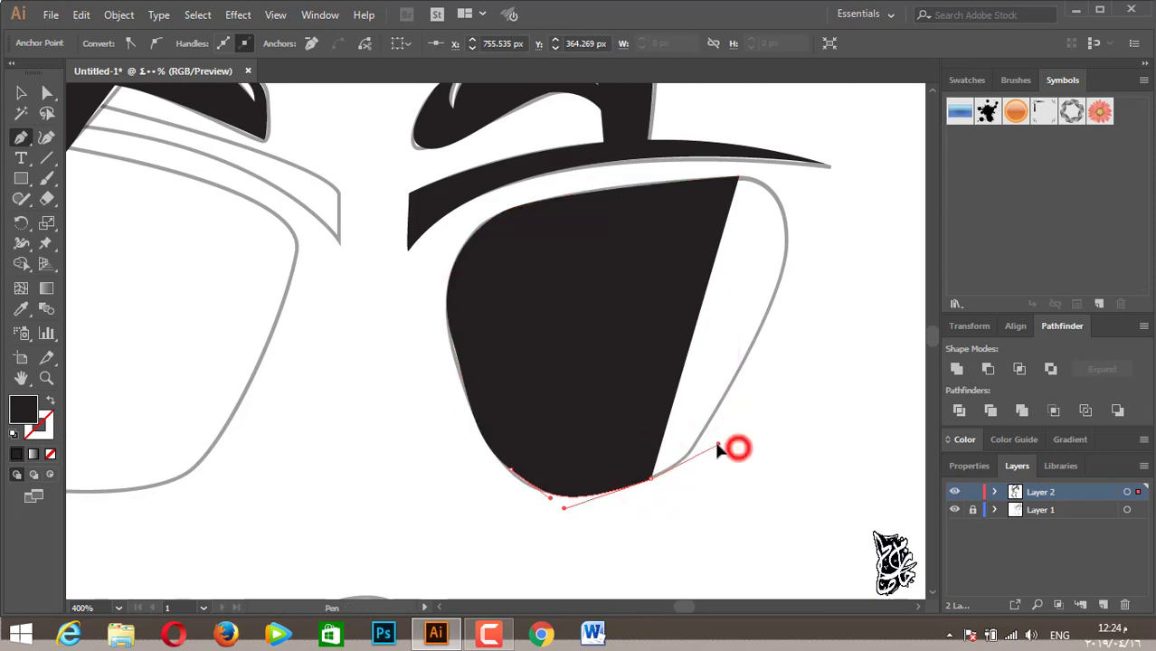
# Close the right lens shape at its top-right corner and select an anchor on its right edge.
pyautogui.moveTo(719, 401); pyautogui.dragTo(720, 404)
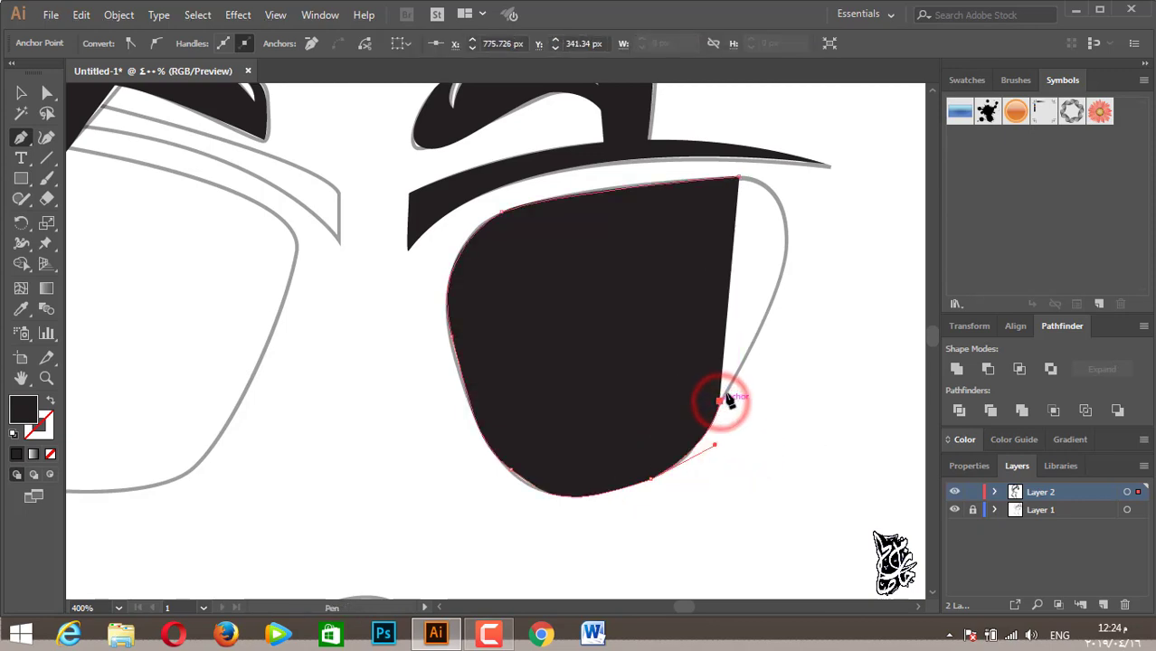
pyautogui.moveTo(753, 179); pyautogui.dragTo(666, 146)
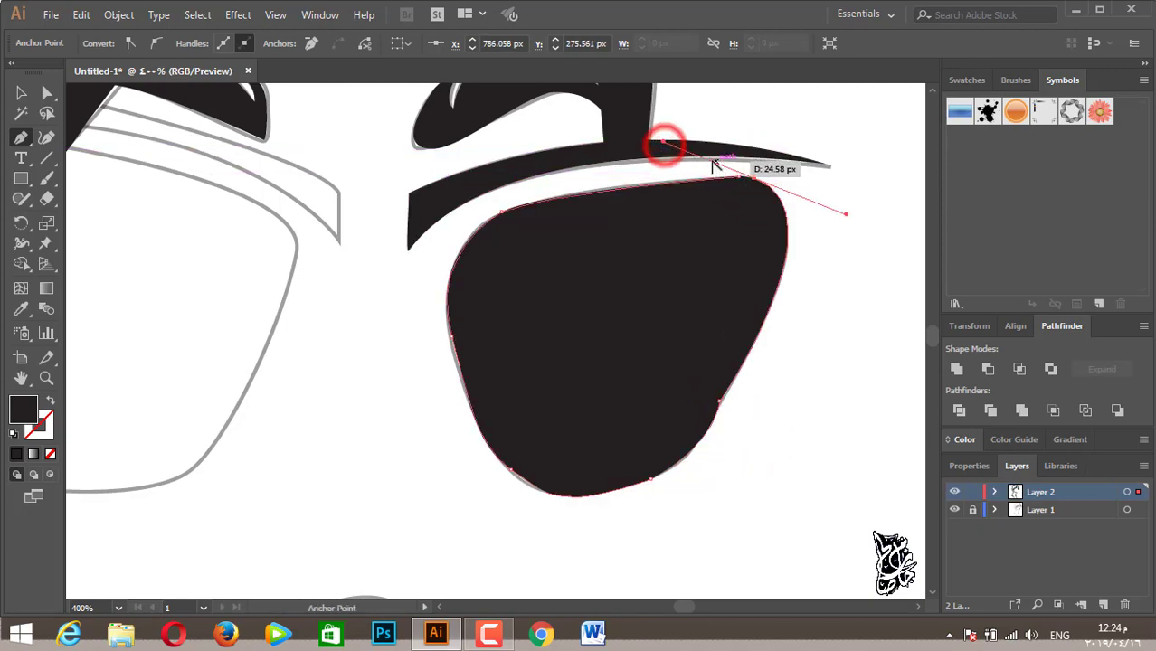
pyautogui.click(755, 181)
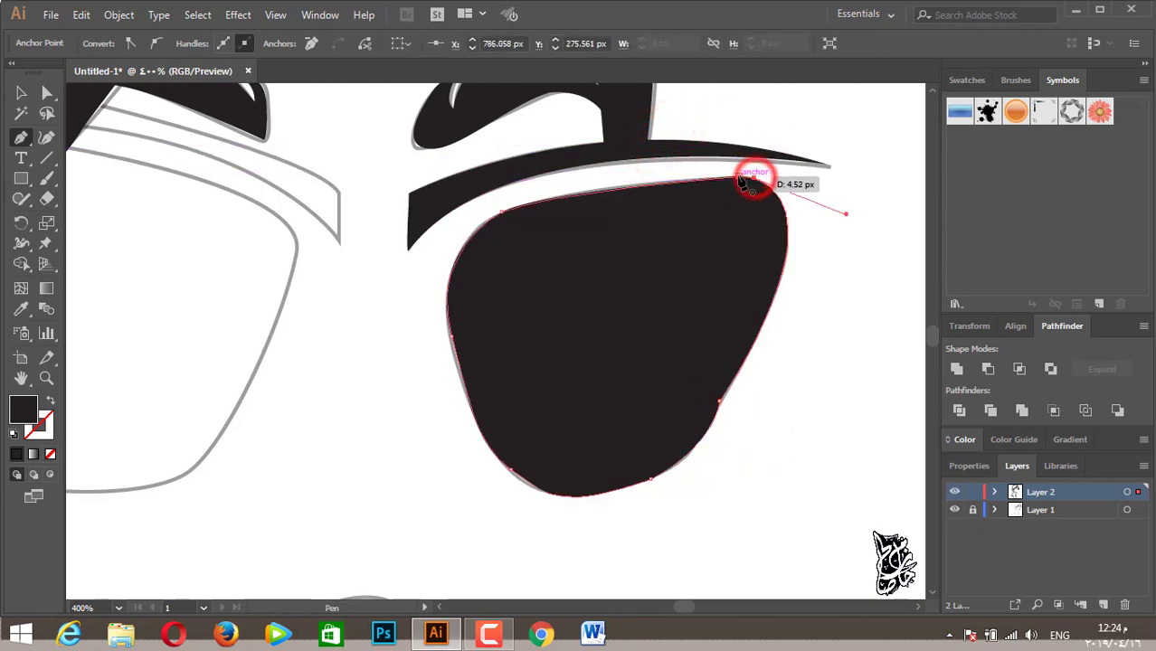
pyautogui.scroll(-1, 606, 387)
pyautogui.click(47, 93)
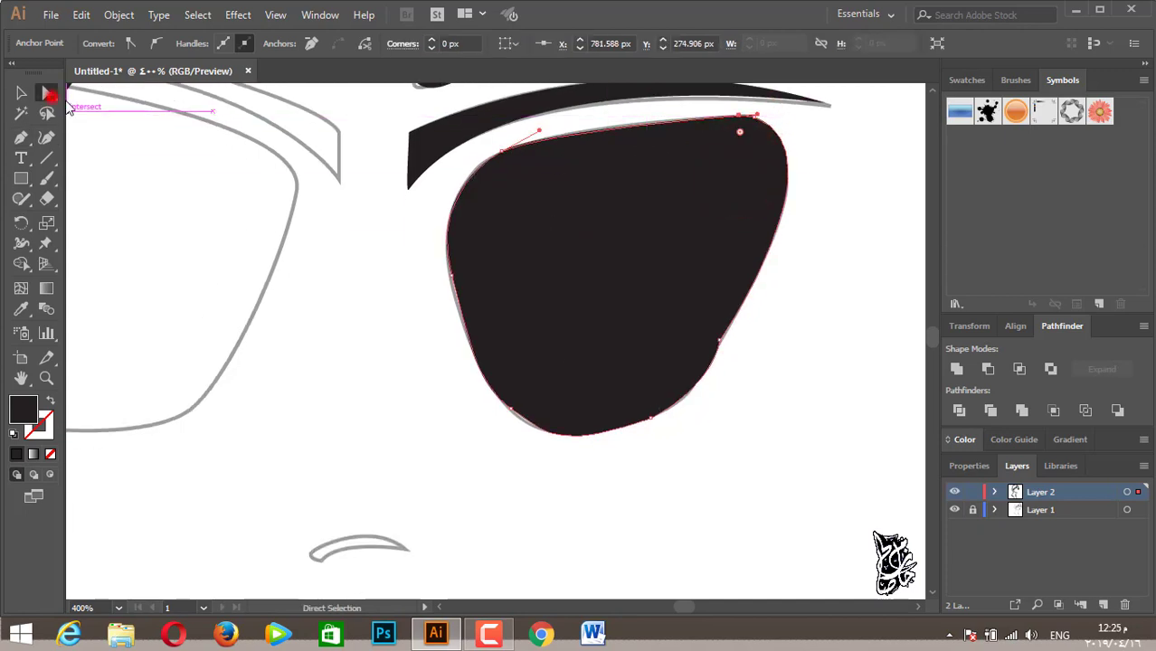
pyautogui.moveTo(673, 305); pyautogui.dragTo(805, 400)
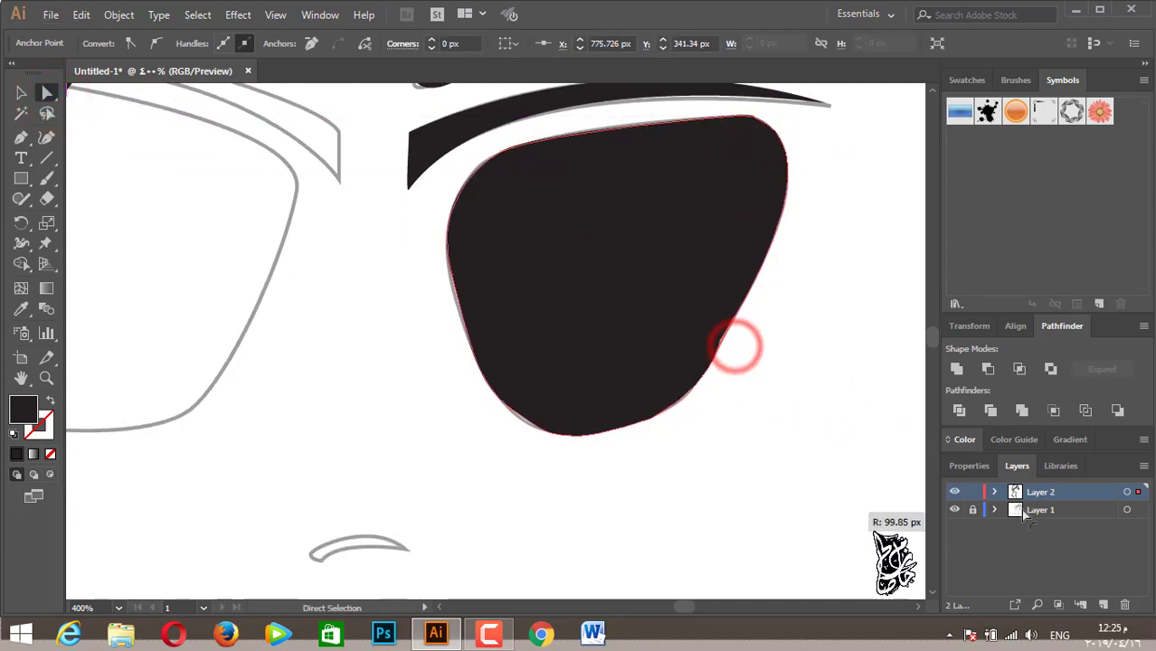
# Start tracing the left lens from its top-left corner around to its right side.
pyautogui.scroll(-1, 769, 436)
pyautogui.click(443, 431)
pyautogui.click(376, 307)
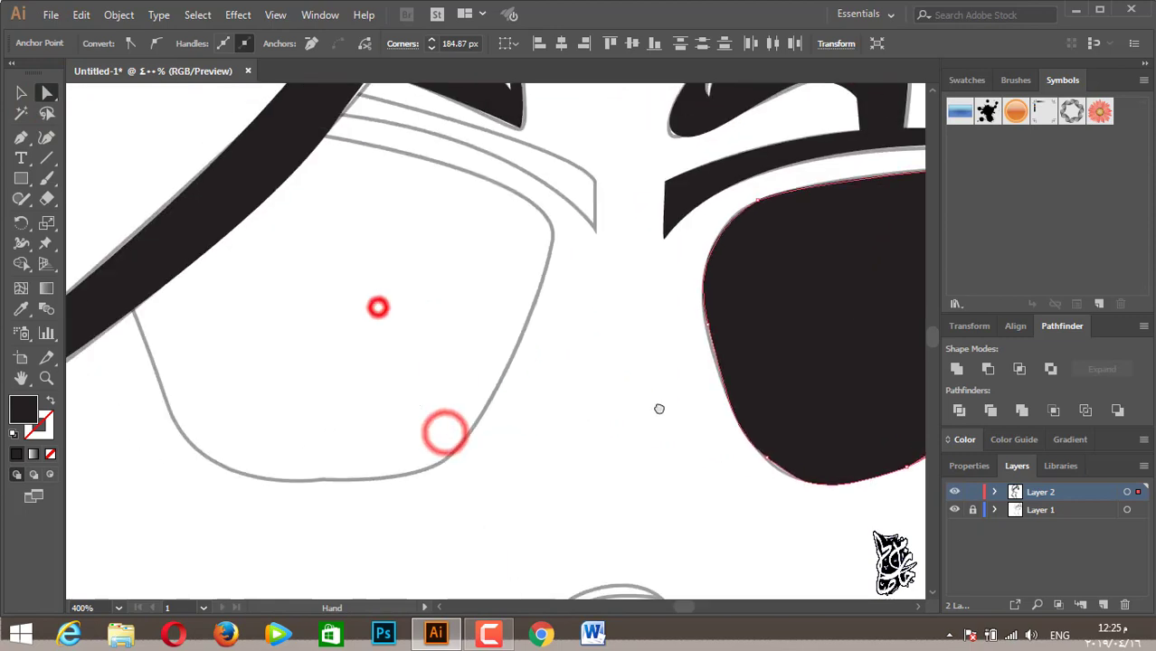
pyautogui.click(21, 138)
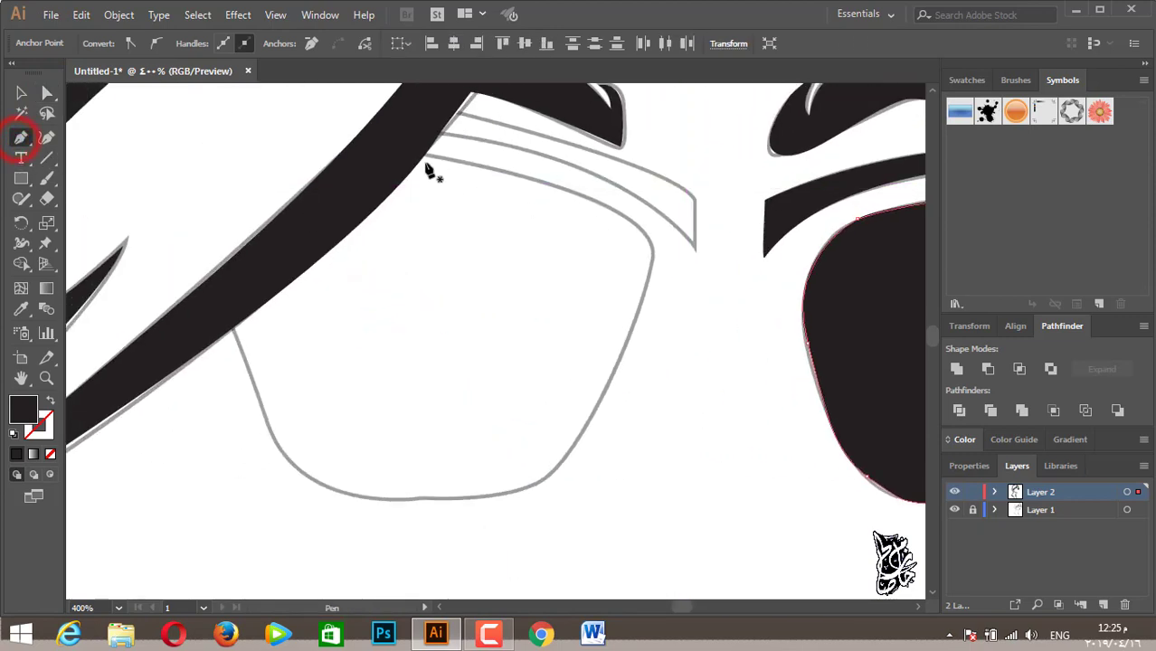
pyautogui.click(389, 153)
pyautogui.click(627, 217)
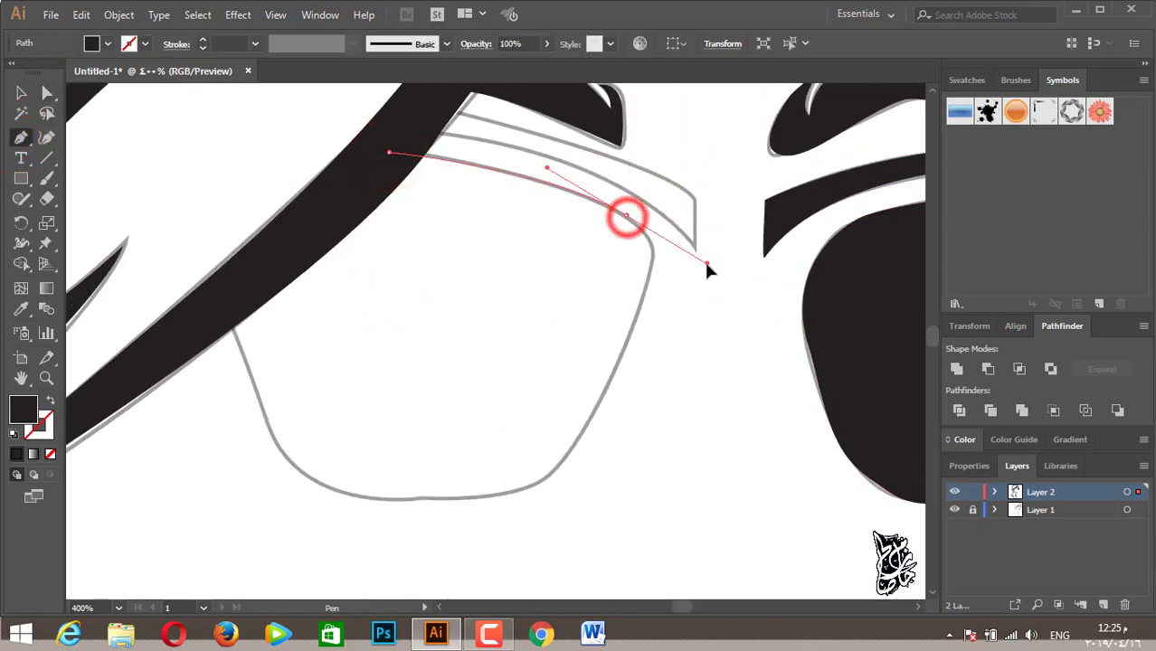
pyautogui.moveTo(707, 265); pyautogui.dragTo(708, 265)
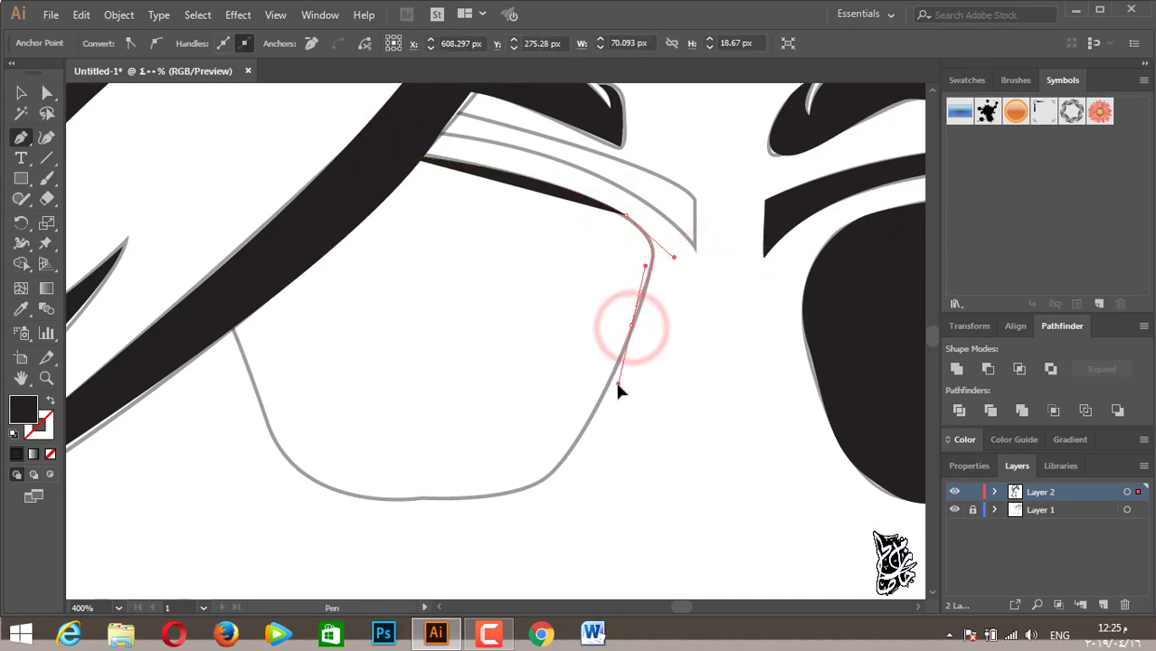
pyautogui.moveTo(617, 384); pyautogui.dragTo(612, 387)
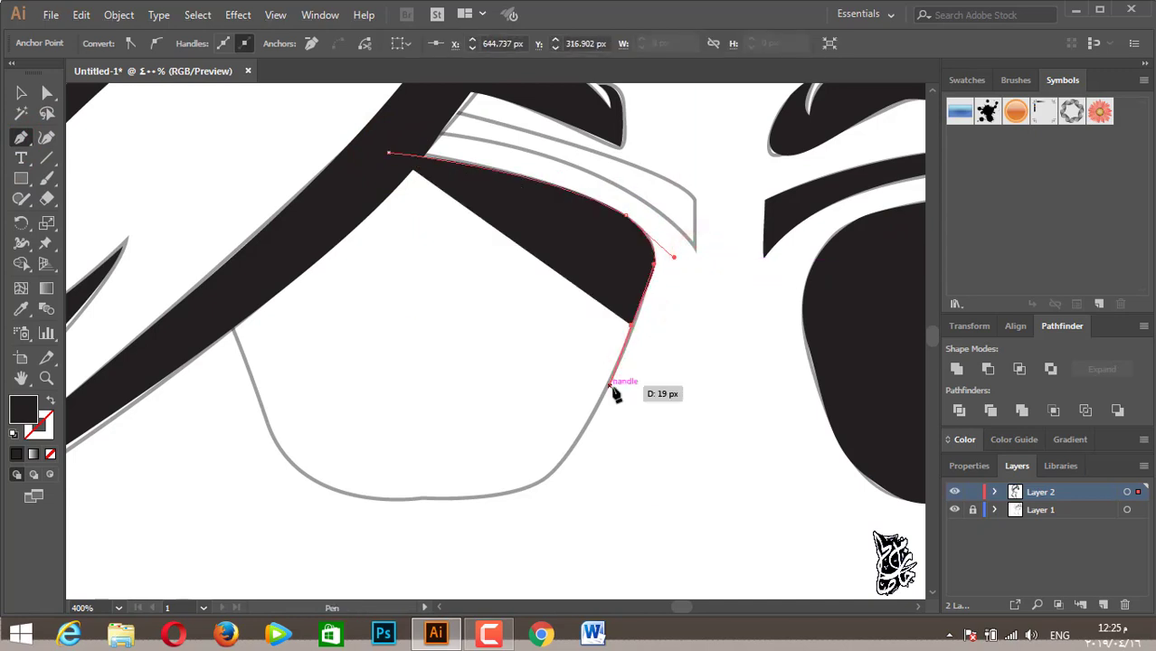
# Trace the left lens's bottom and left side and close it as a black shape.
pyautogui.click(611, 386)
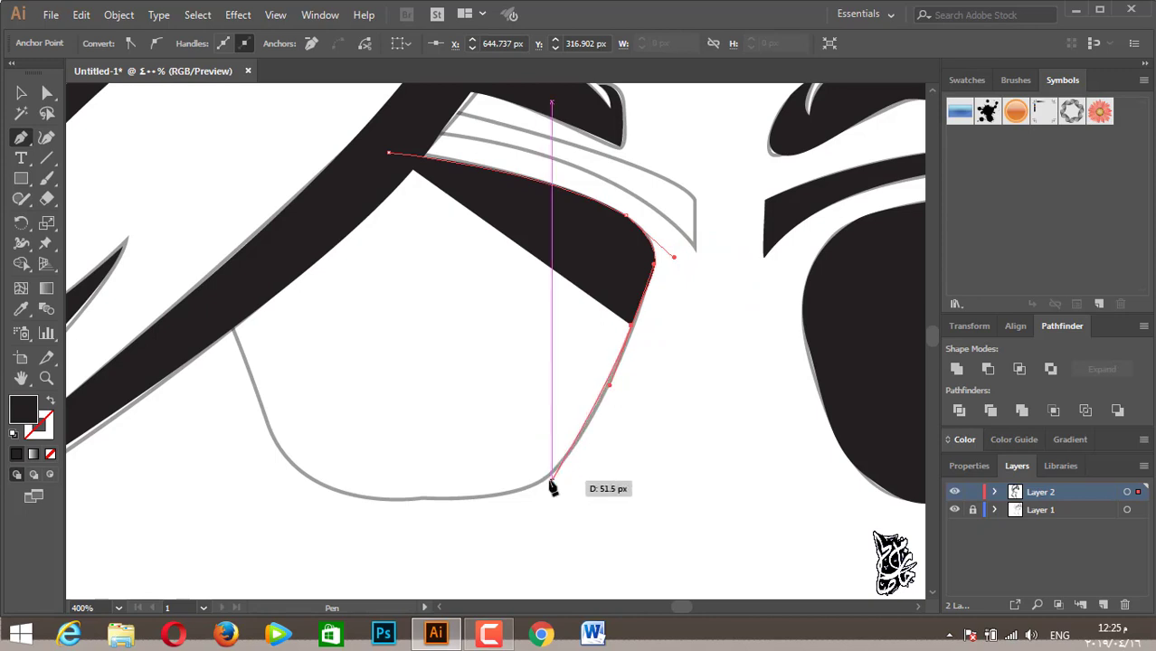
pyautogui.click(543, 479)
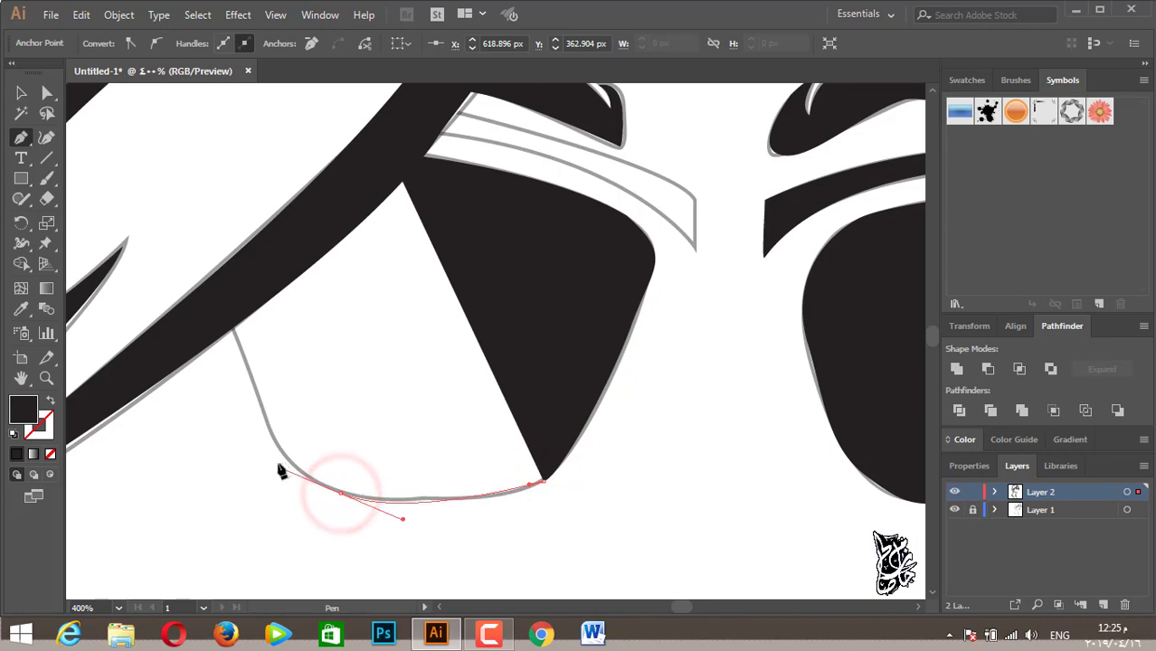
pyautogui.moveTo(281, 475); pyautogui.dragTo(279, 467)
pyautogui.moveTo(258, 391); pyautogui.dragTo(246, 338)
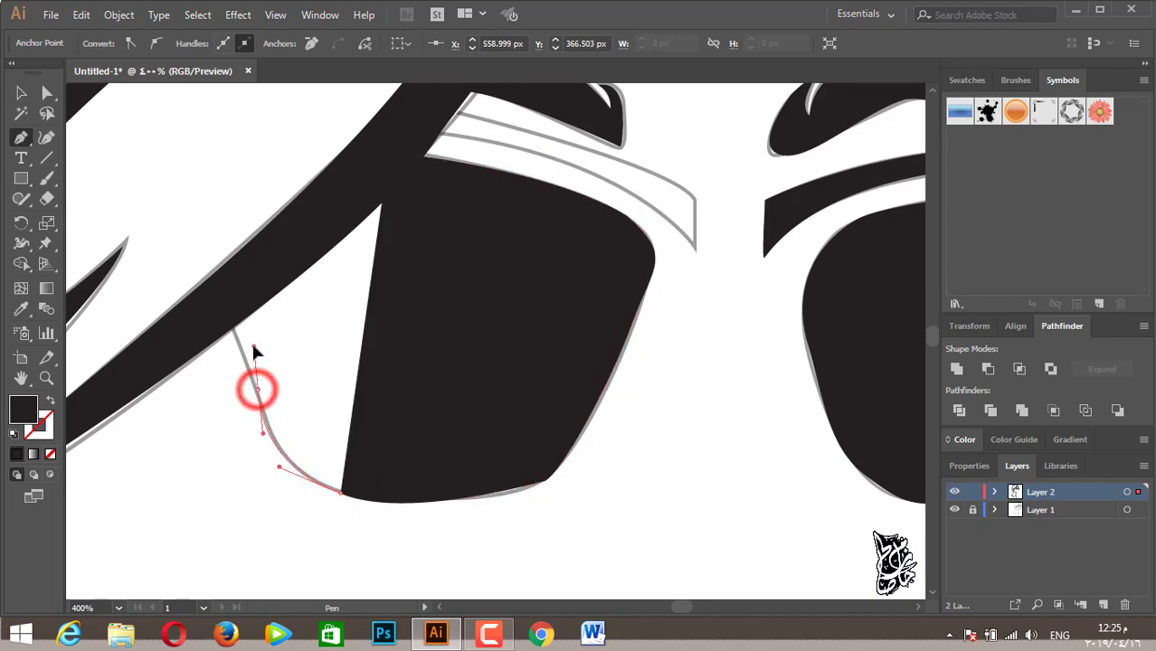
pyautogui.click(222, 299)
pyautogui.click(390, 154)
# Undo a stray point added after closing the left lens.
pyautogui.scroll(-2, 400, 337)
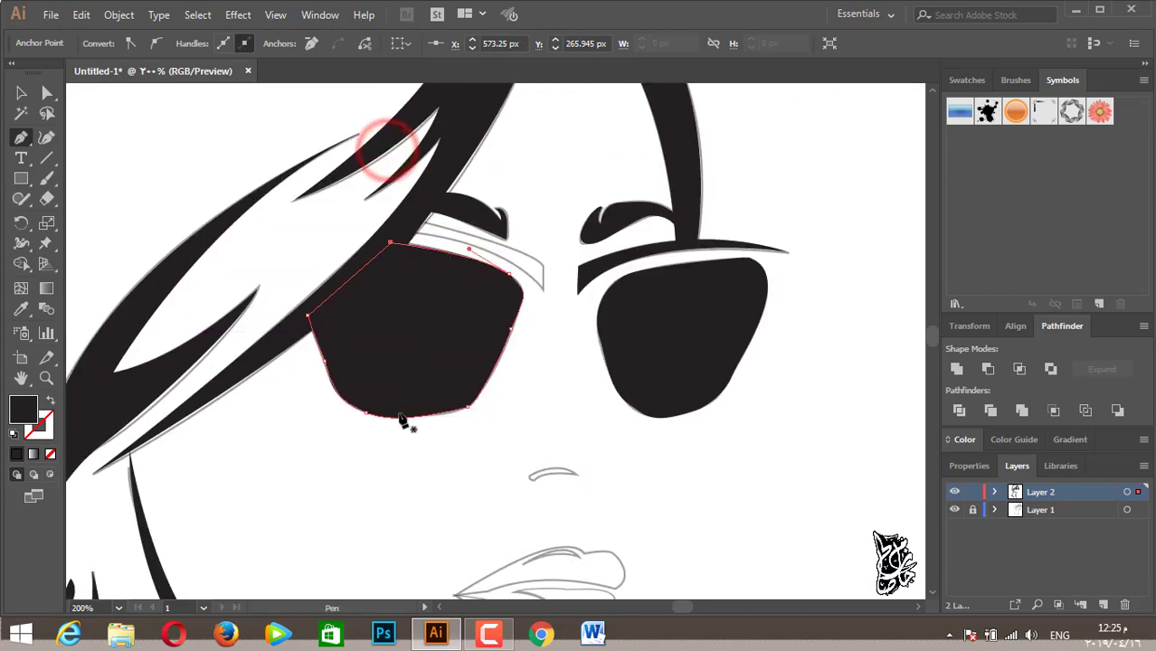
pyautogui.scroll(3, 461, 467)
pyautogui.moveTo(454, 413); pyautogui.dragTo(310, 331)
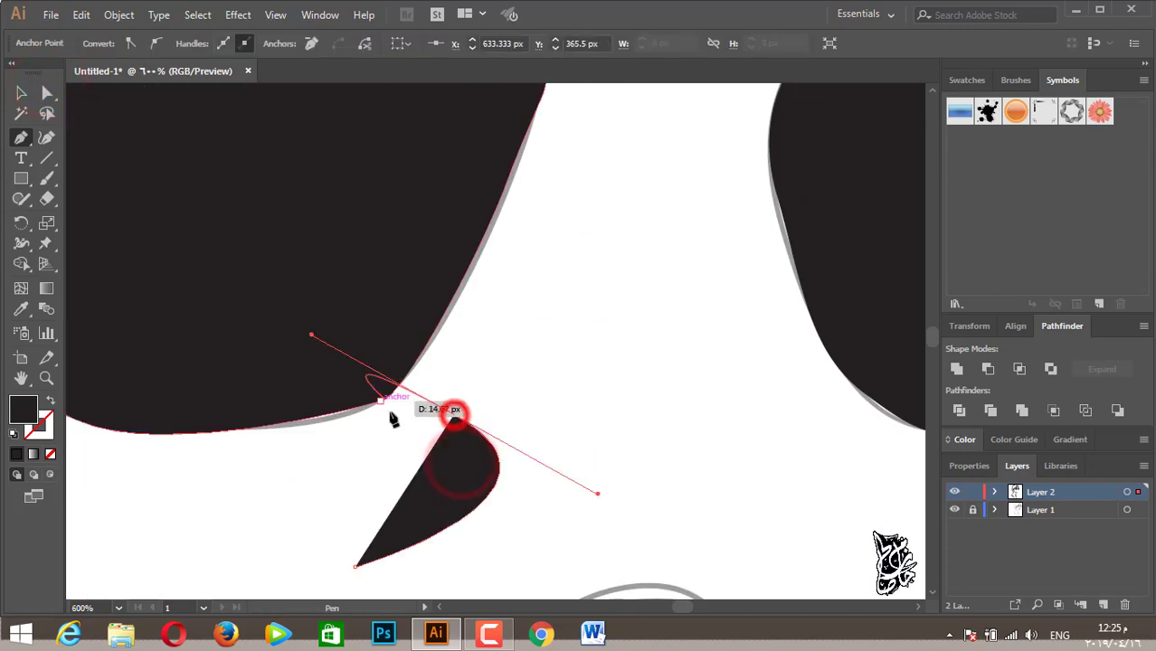
pyautogui.hotkey('ctrl', 'z')
pyautogui.scroll(-1, 404, 460)
pyautogui.scroll(-2, 330, 431)
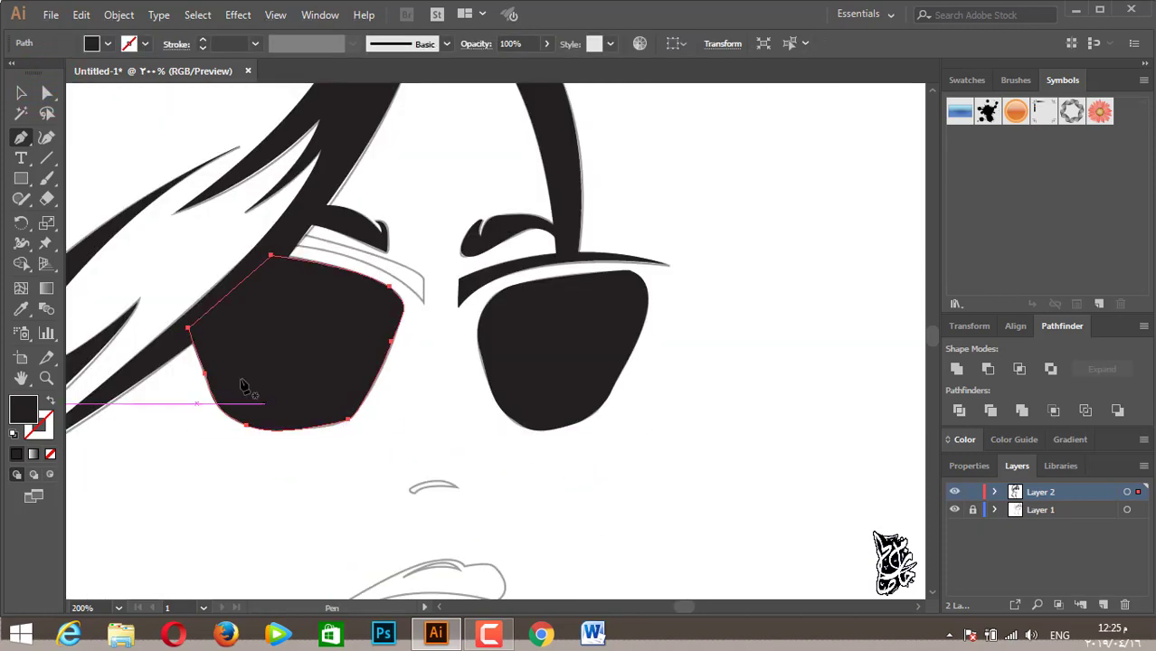
# Smooth the left lens's lower-left corner curve with Direct Selection, then deselect.
pyautogui.click(48, 93)
pyautogui.scroll(3, 375, 454)
pyautogui.click(261, 380)
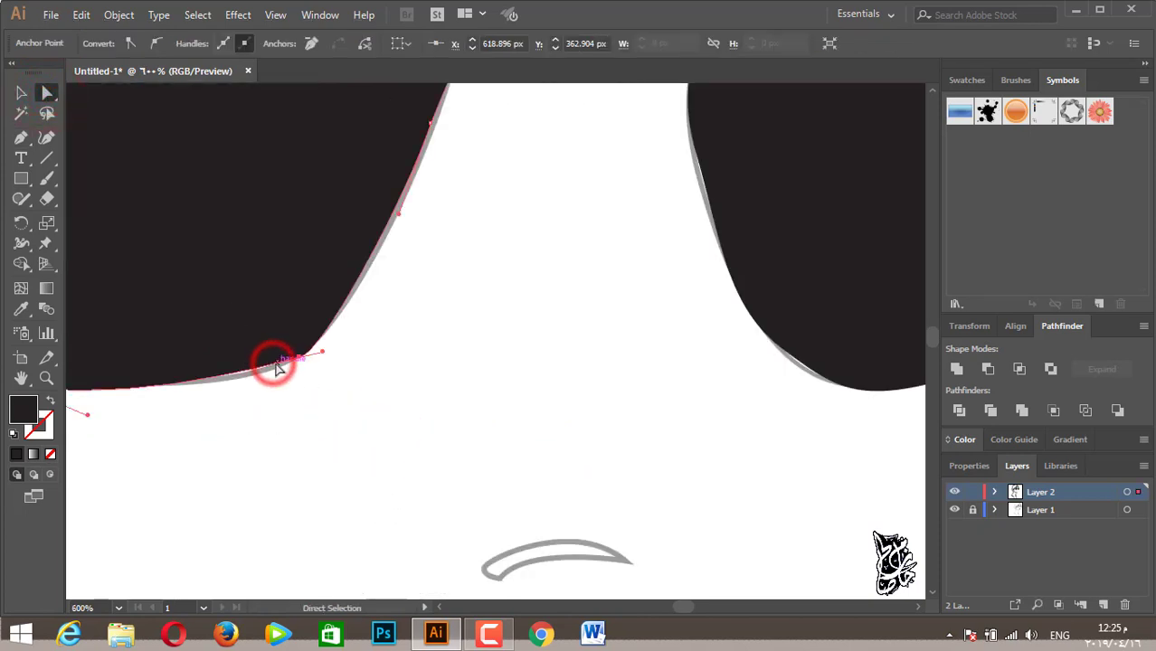
pyautogui.moveTo(278, 367); pyautogui.dragTo(274, 378)
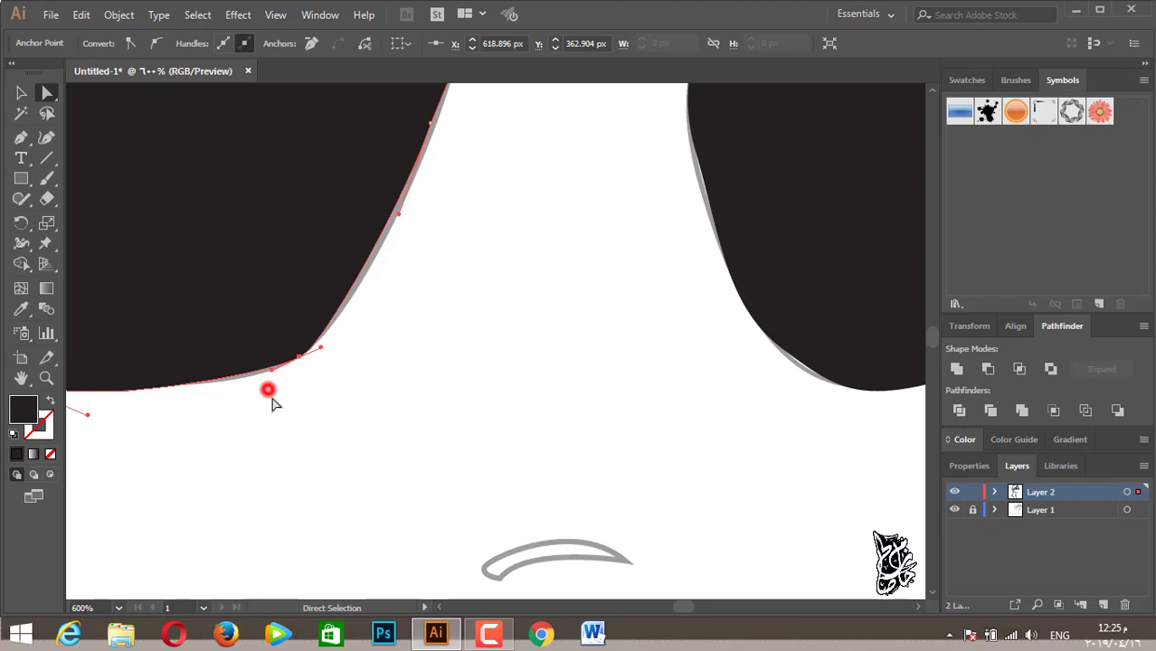
pyautogui.click(268, 389)
pyautogui.scroll(3, 298, 434)
pyautogui.scroll(1, 307, 439)
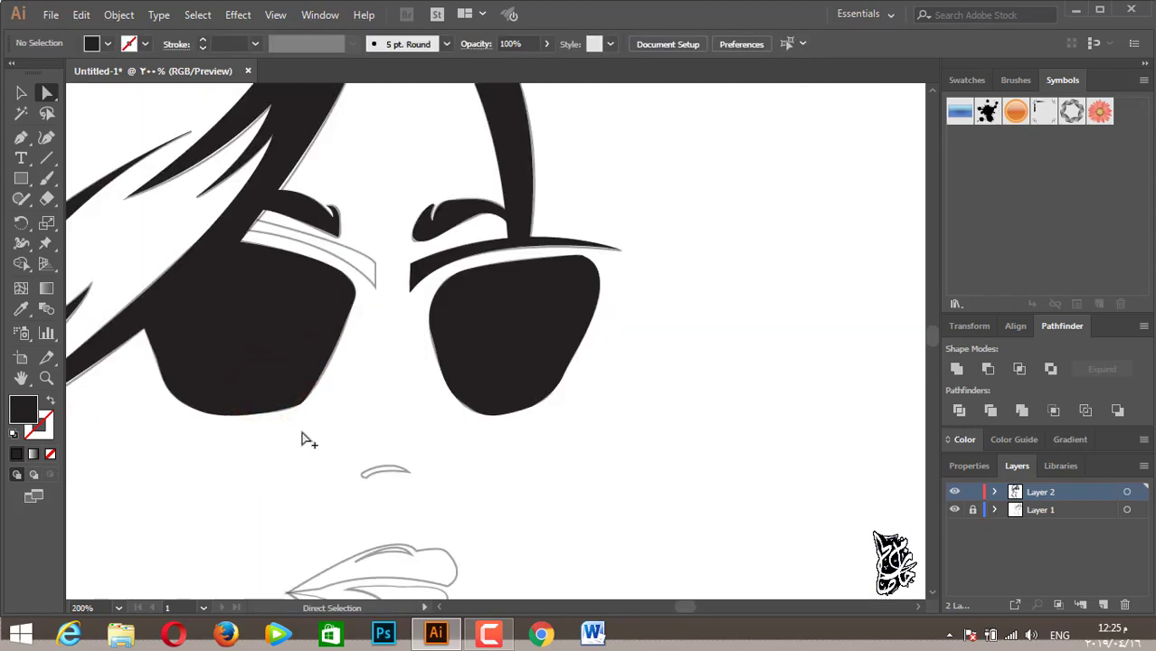
pyautogui.click(22, 136)
# Trace the thin tapered stroke along the left frame's top bar as a closed black shape.
pyautogui.scroll(2, 271, 208)
pyautogui.click(231, 232)
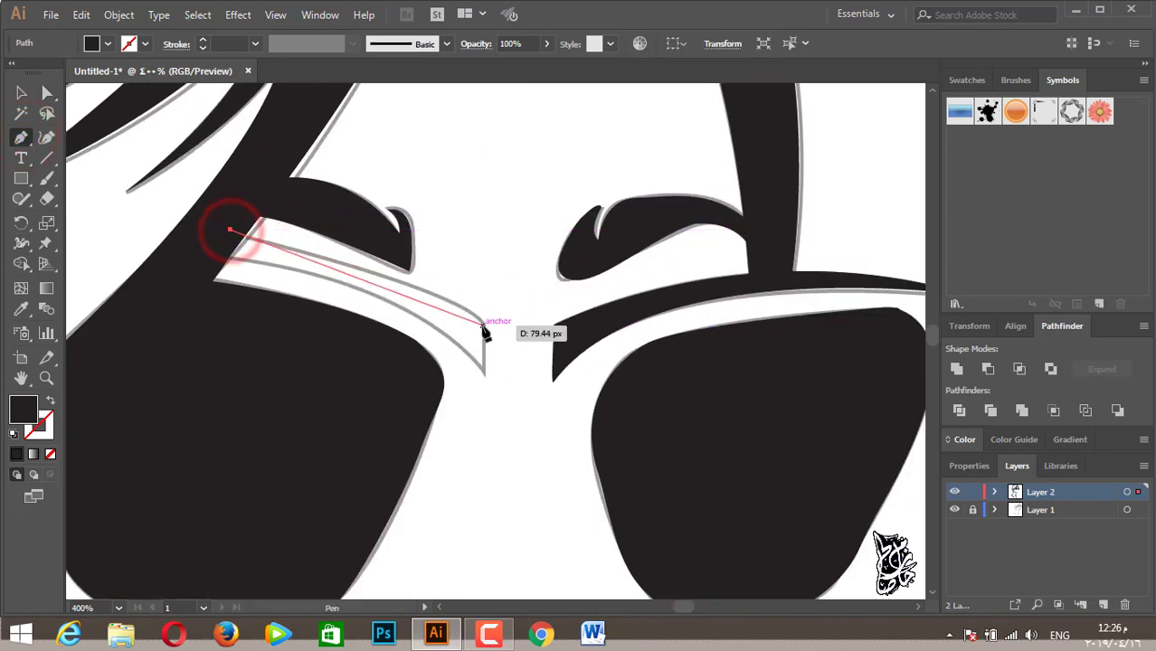
pyautogui.moveTo(482, 324); pyautogui.dragTo(506, 363)
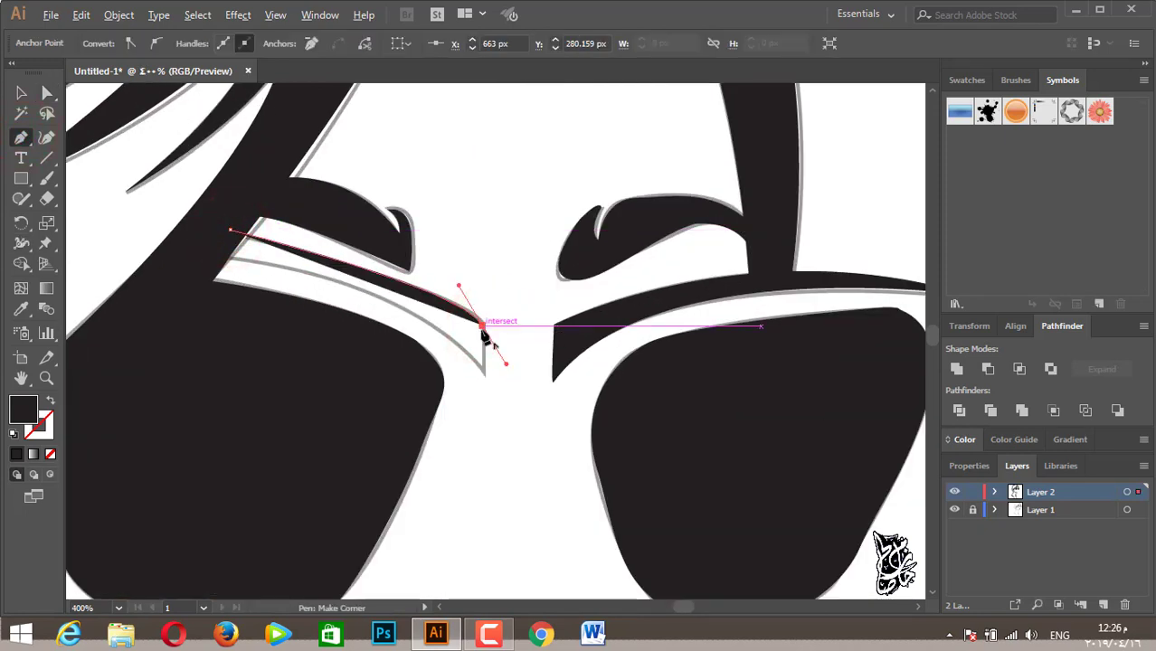
pyautogui.moveTo(477, 363); pyautogui.dragTo(430, 355)
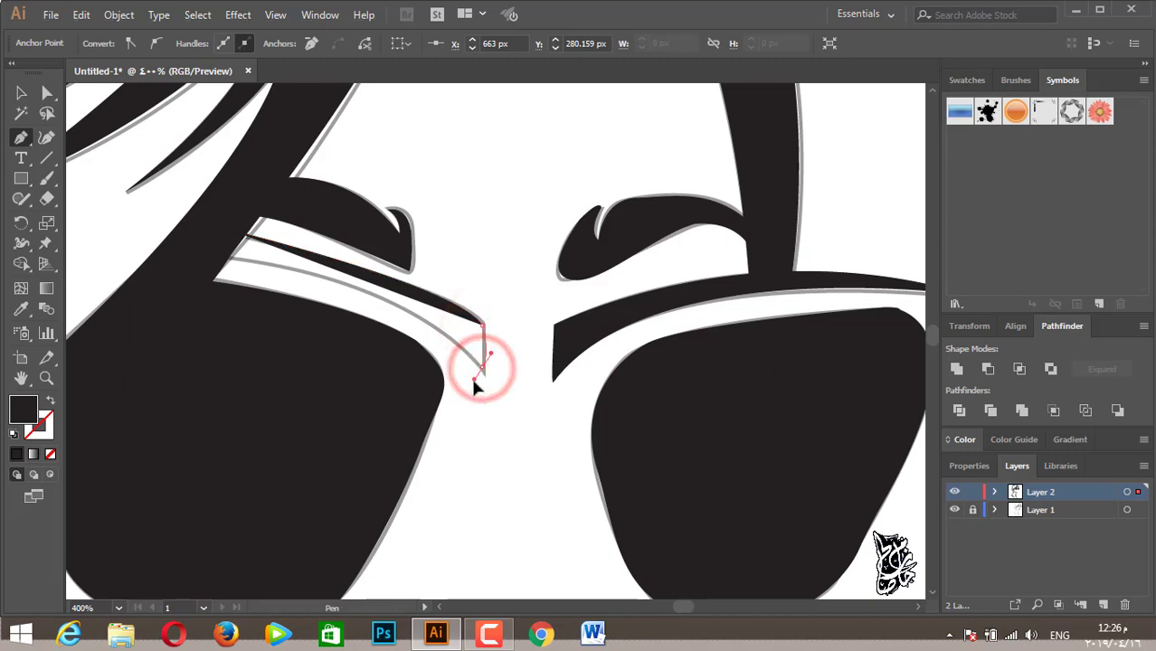
pyautogui.click(479, 365)
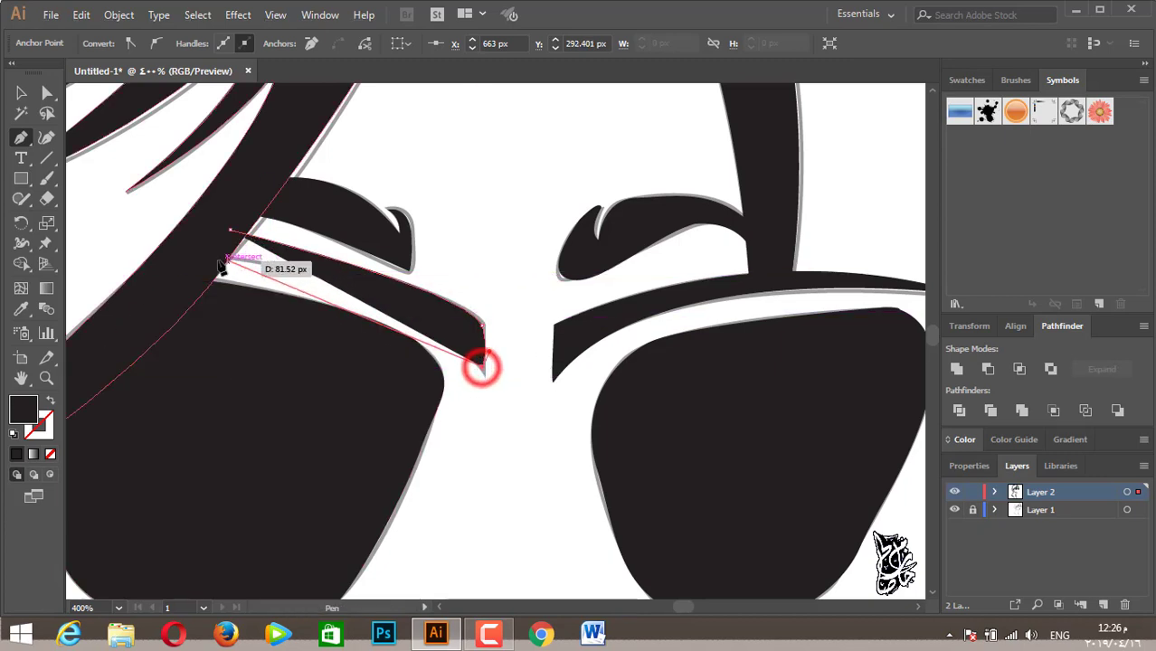
pyautogui.moveTo(210, 261); pyautogui.dragTo(81, 262)
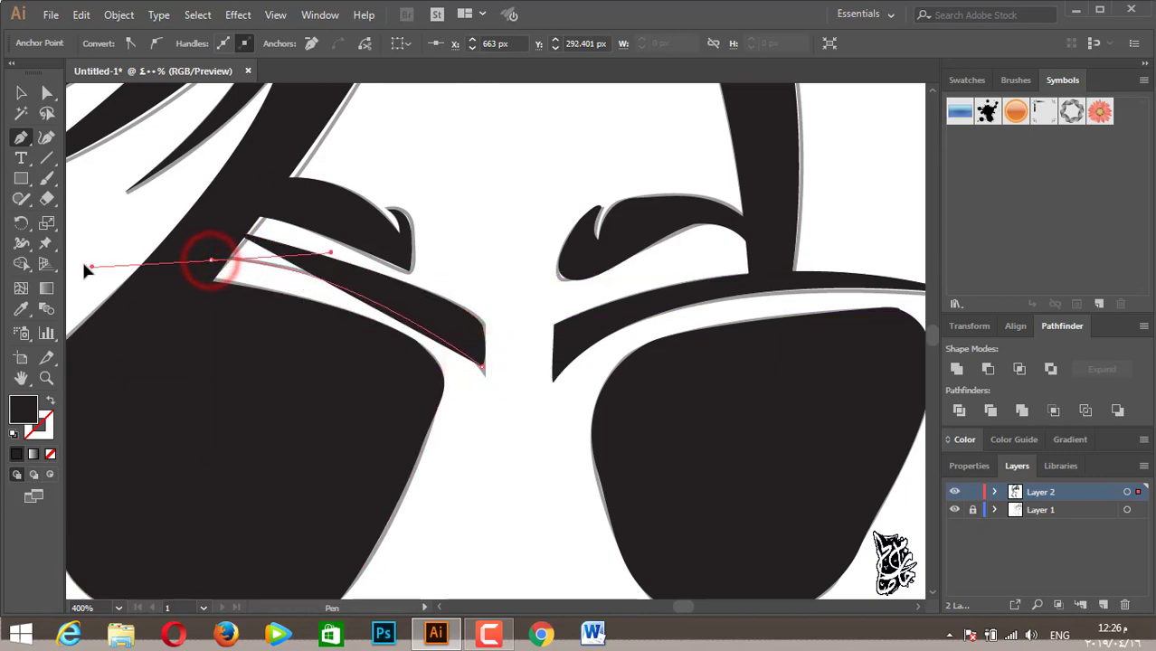
pyautogui.click(210, 261)
pyautogui.click(230, 230)
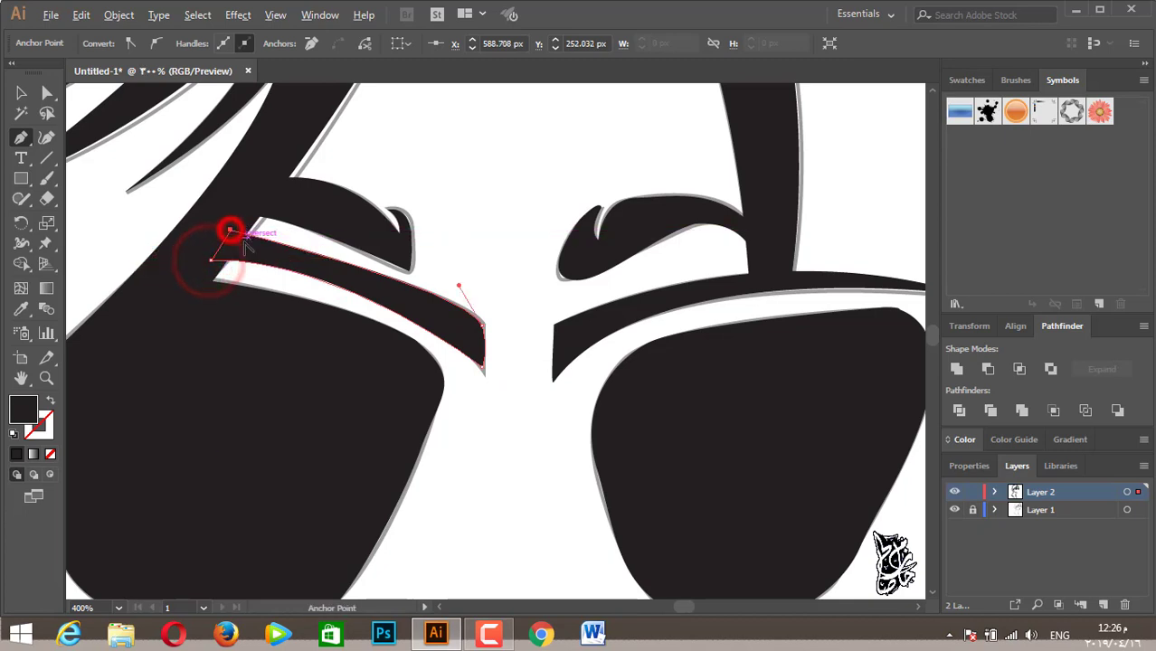
pyautogui.click(336, 191)
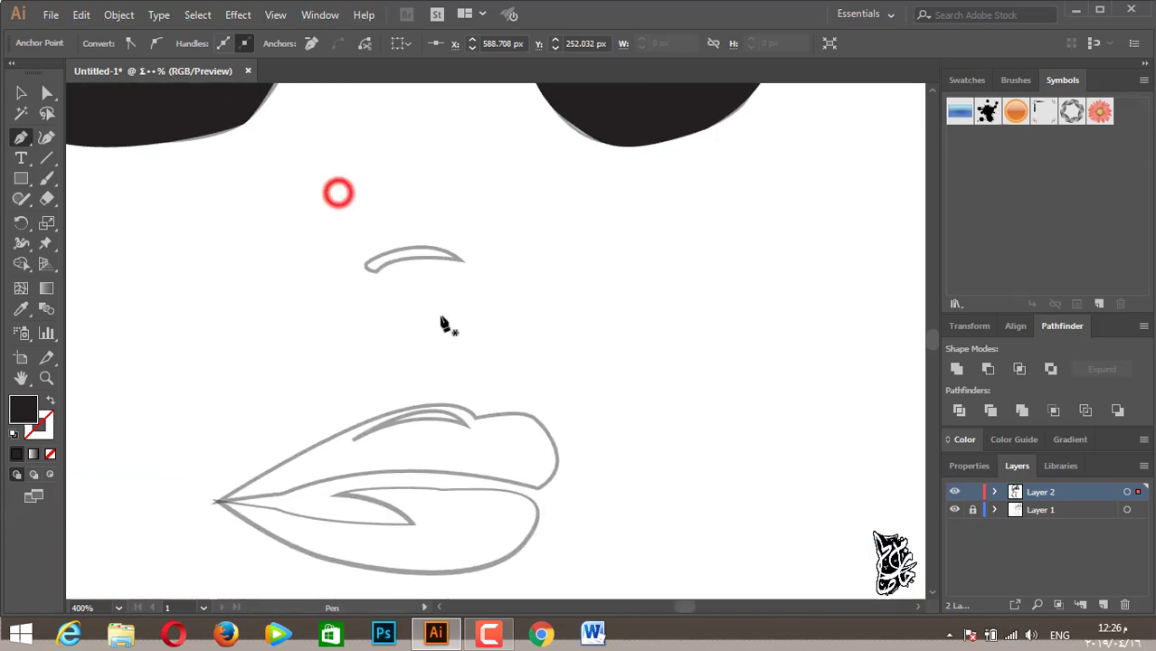
# Trace the small tapered nostril mark above the lips and close it as a solid black shape.
pyautogui.click(461, 261)
pyautogui.moveTo(375, 274); pyautogui.dragTo(347, 286)
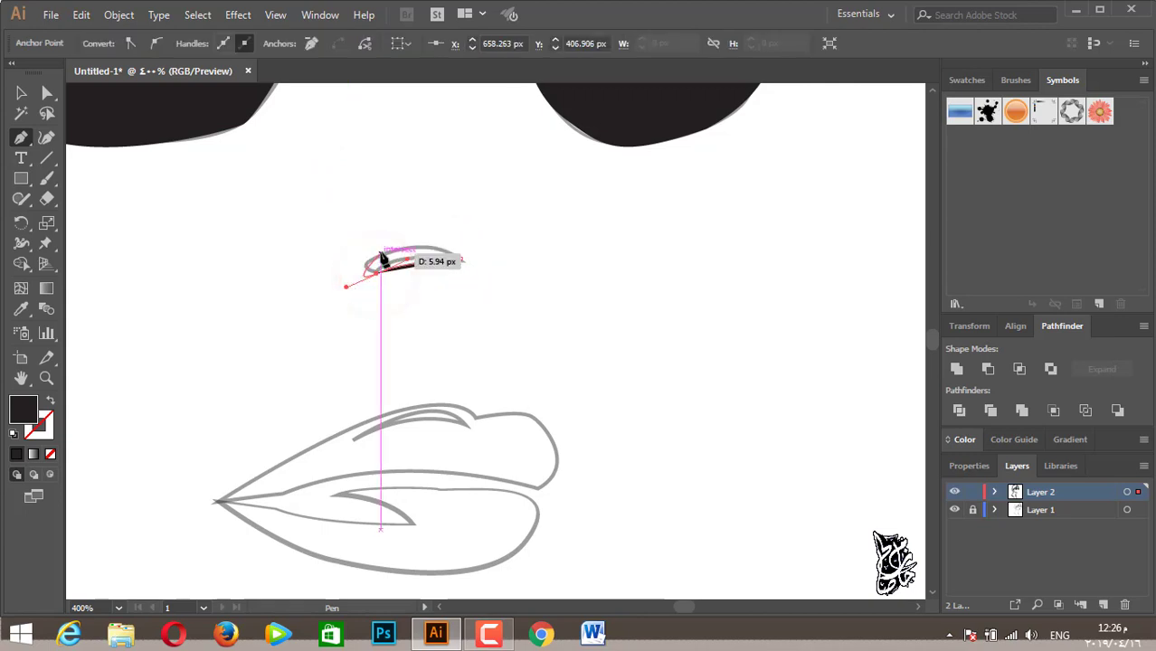
pyautogui.moveTo(399, 258); pyautogui.dragTo(405, 279)
pyautogui.keyDown('ctrl'); pyautogui.click(373, 269); pyautogui.keyUp('ctrl')
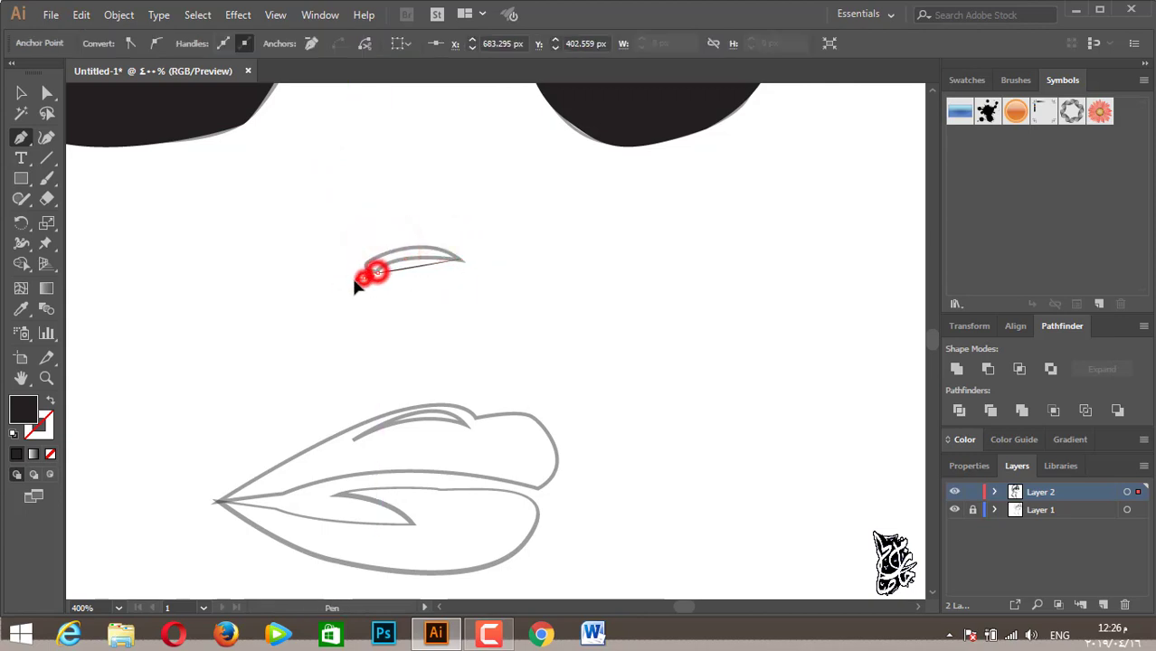
pyautogui.click(374, 272)
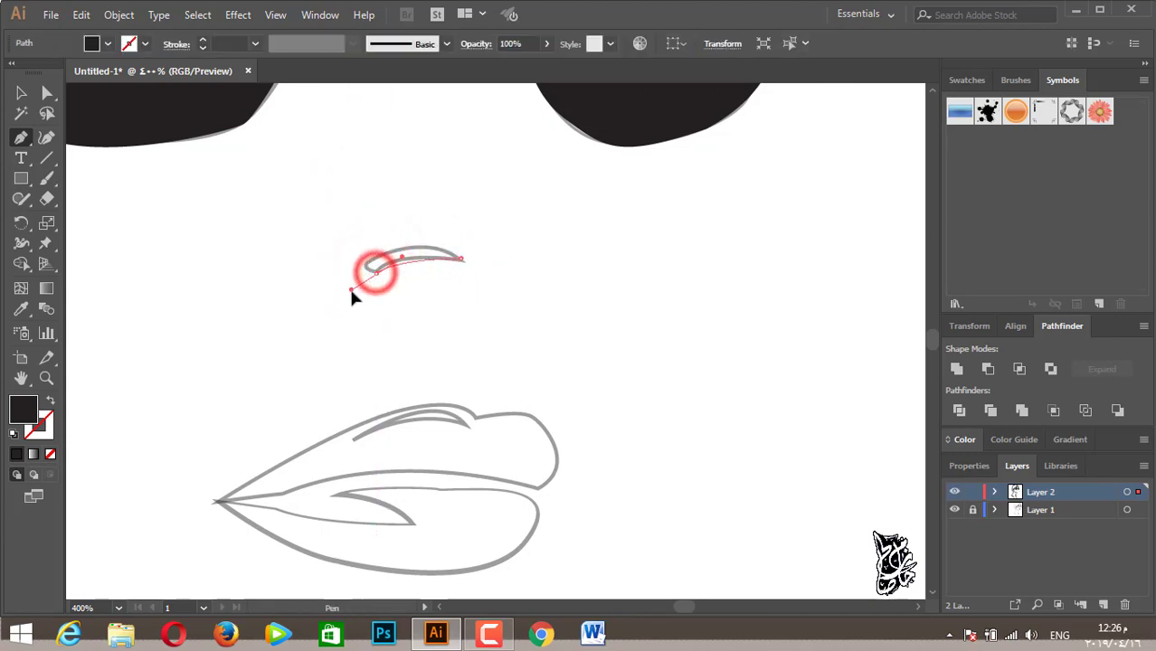
pyautogui.moveTo(352, 291); pyautogui.dragTo(463, 262)
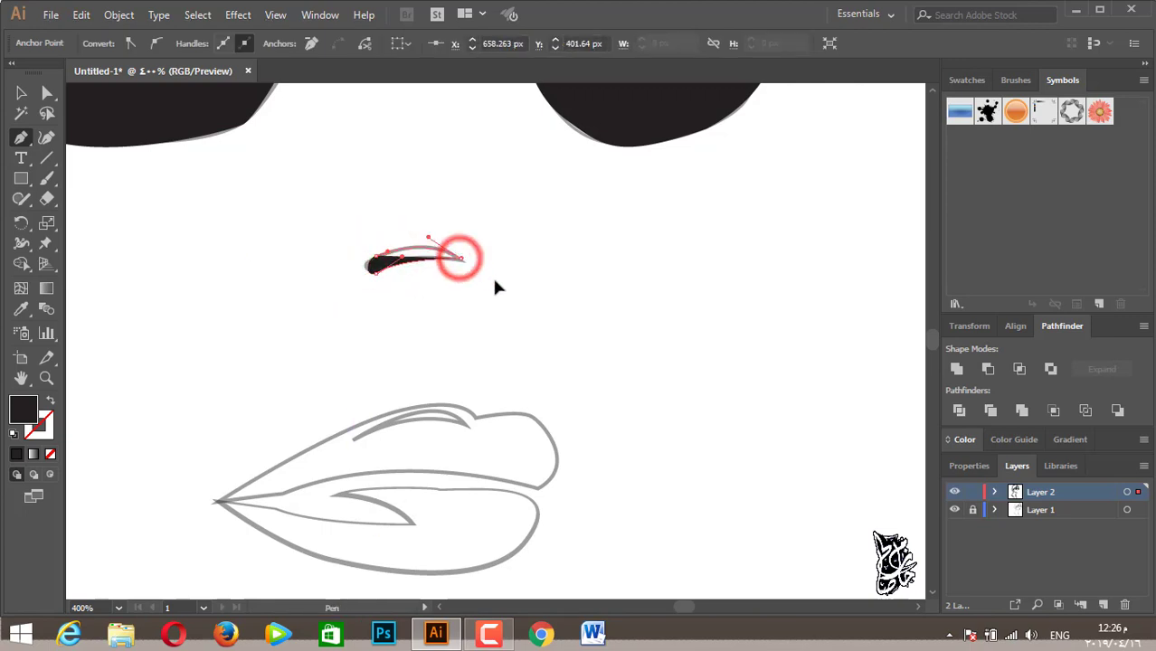
pyautogui.scroll(-1, 503, 290)
pyautogui.scroll(-2, 495, 330)
pyautogui.keyDown('alt'); pyautogui.scroll(-1, 490, 330); pyautogui.keyUp('alt')
pyautogui.keyDown('alt'); pyautogui.scroll(-1, 493, 336); pyautogui.keyUp('alt')
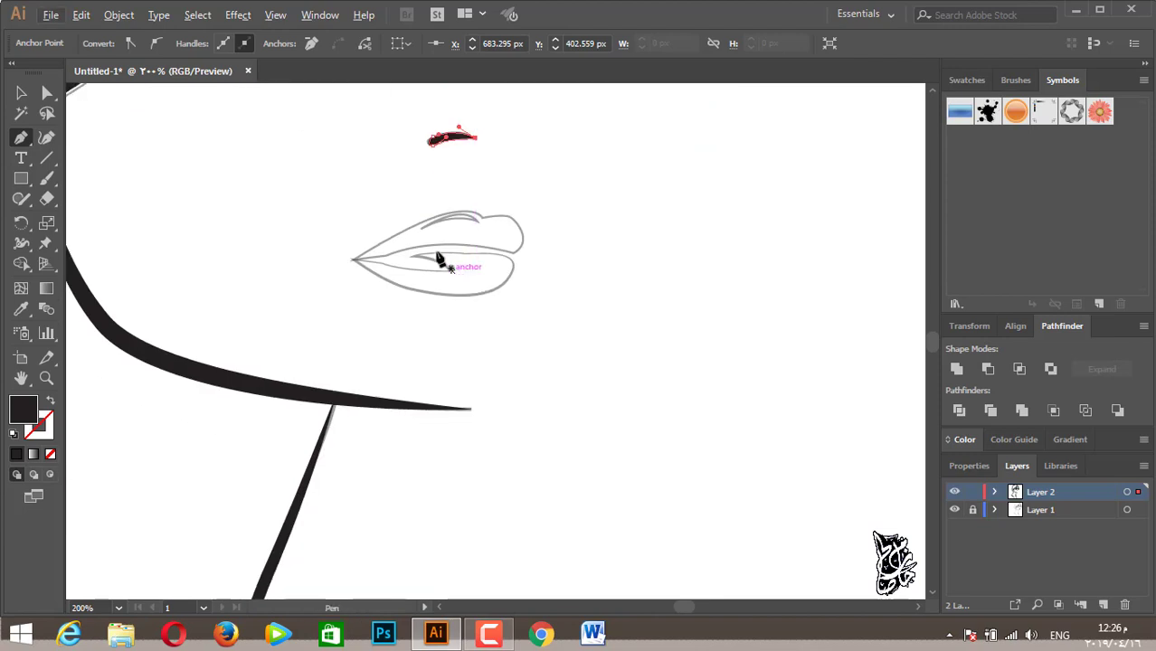
pyautogui.scroll(3, 355, 267)
pyautogui.scroll(-1, 448, 259)
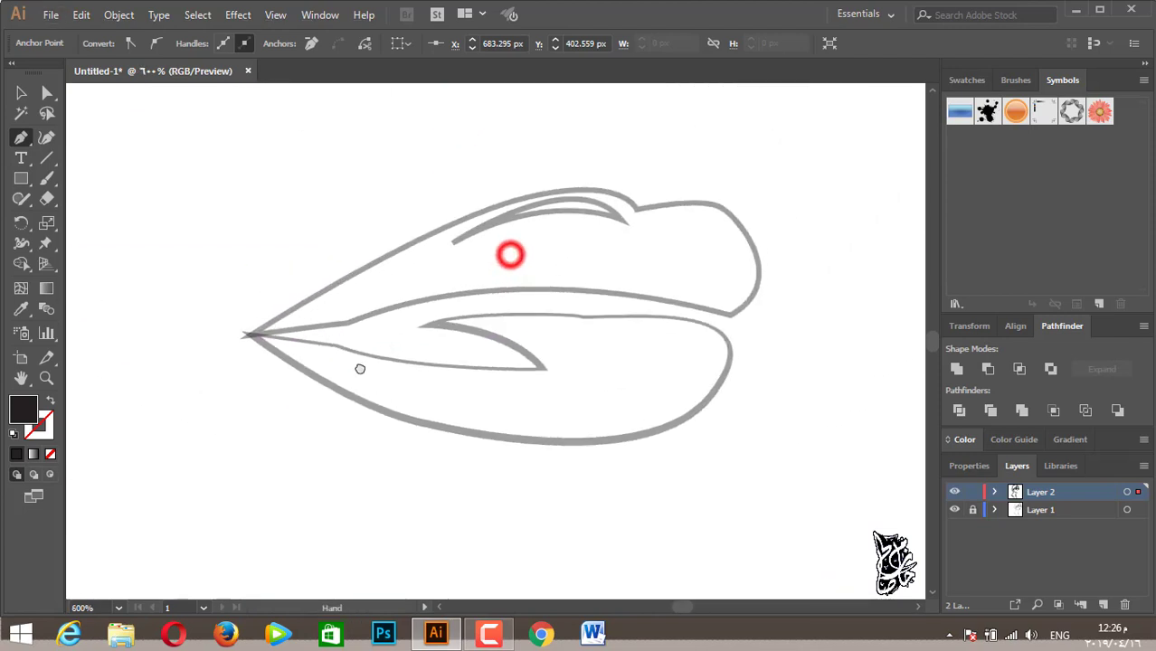
# Trace the upper lip's top edge and right corner as a black outline with no fill.
pyautogui.click(208, 374)
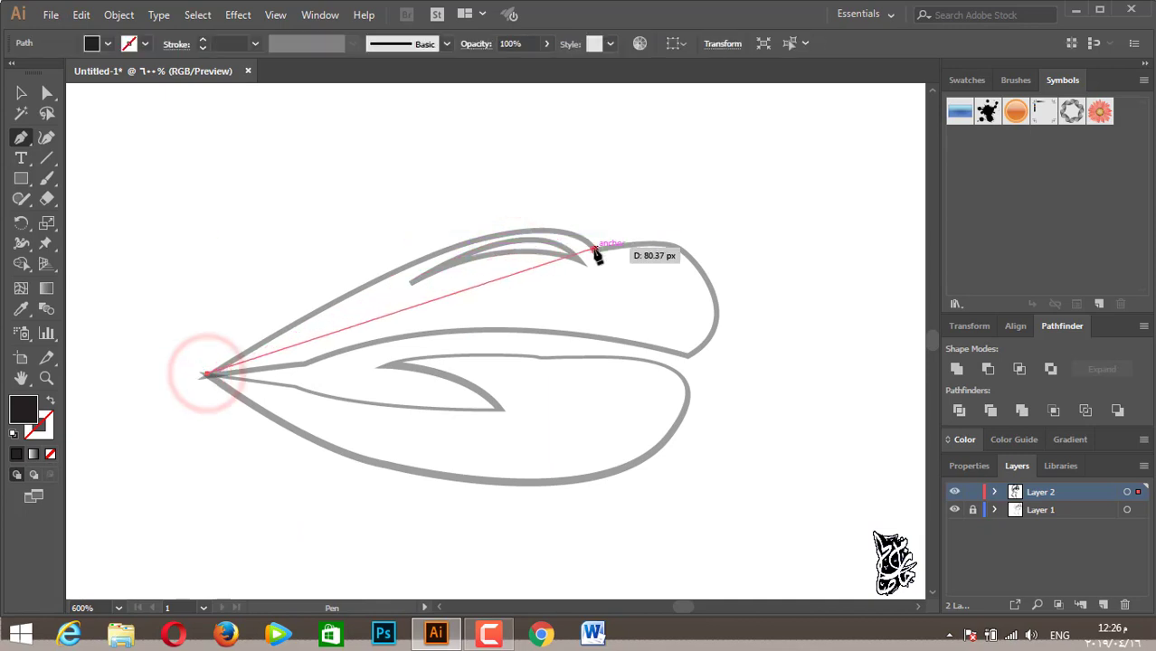
pyautogui.moveTo(593, 248)
pyautogui.mouseDown()
pyautogui.moveTo(656, 264)
pyautogui.moveTo(698, 342)
pyautogui.mouseUp()
pyautogui.hotkey('ctrl', 'z')
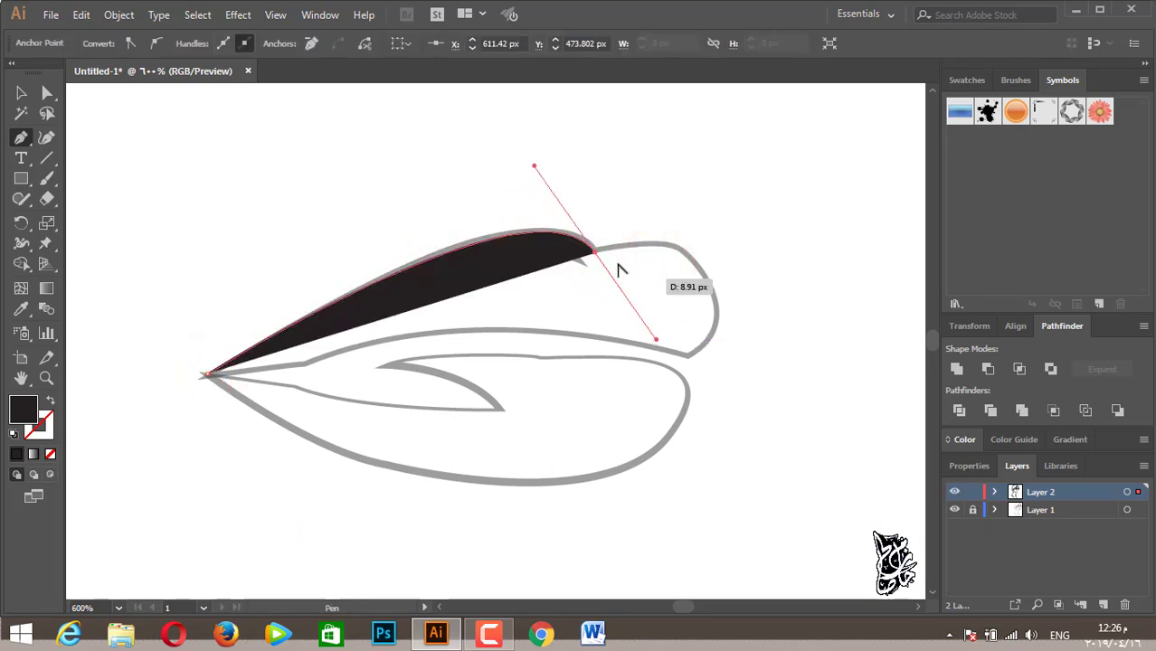
pyautogui.click(594, 251)
pyautogui.moveTo(689, 256); pyautogui.dragTo(723, 289)
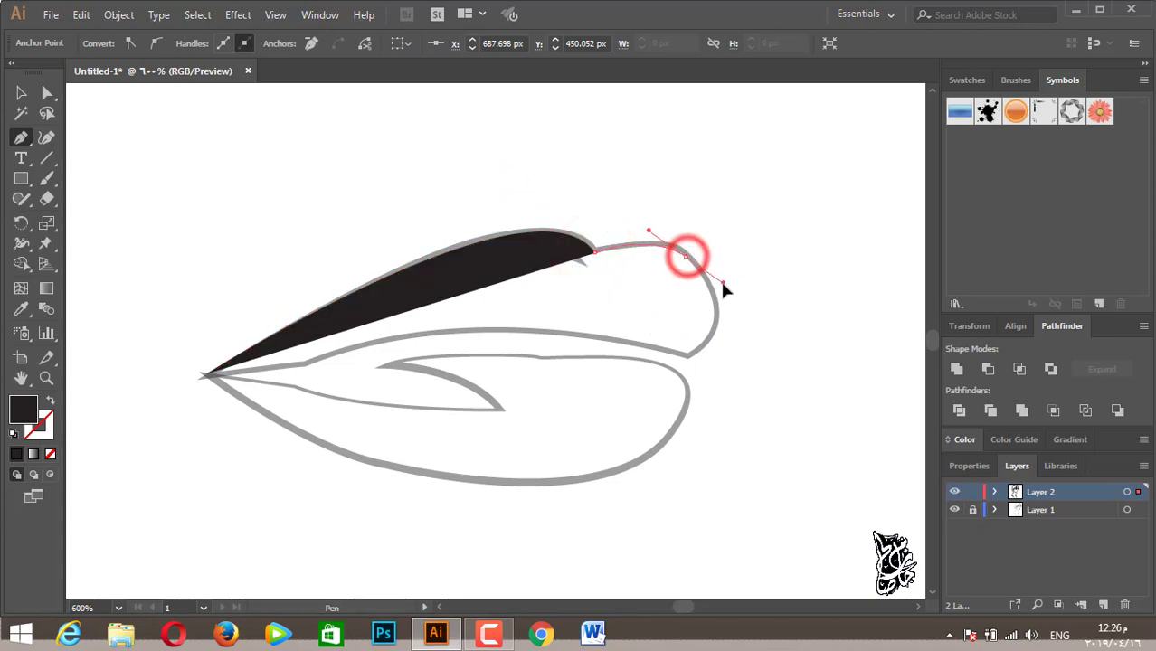
pyautogui.click(689, 356)
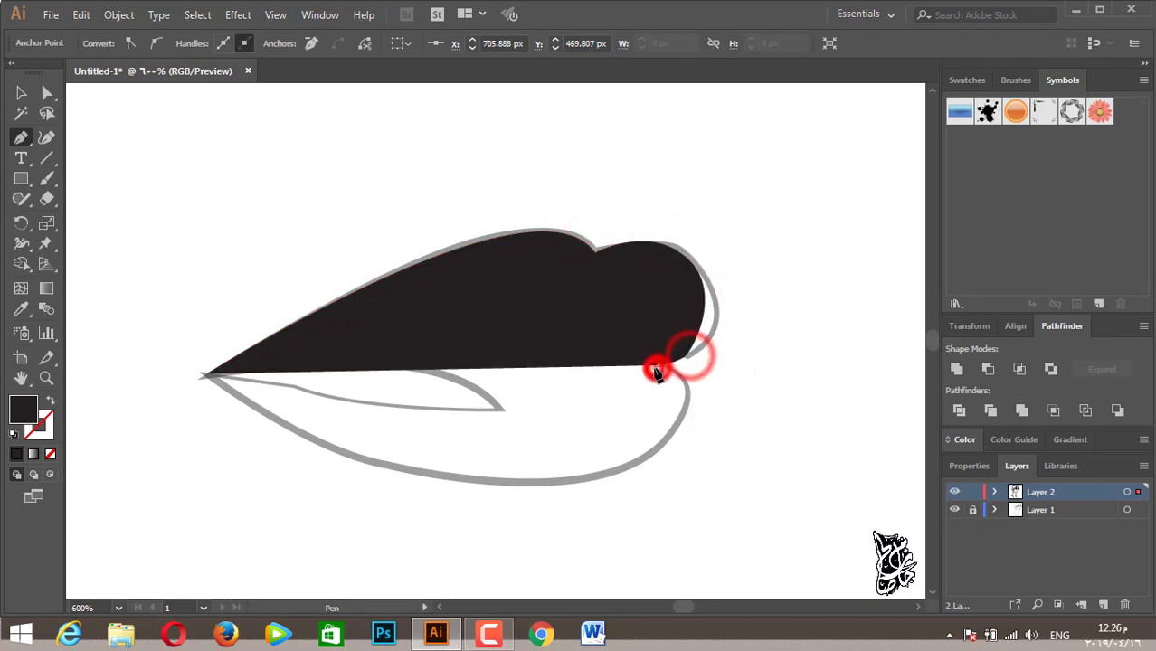
pyautogui.keyDown('ctrl'); pyautogui.click(658, 367); pyautogui.keyUp('ctrl')
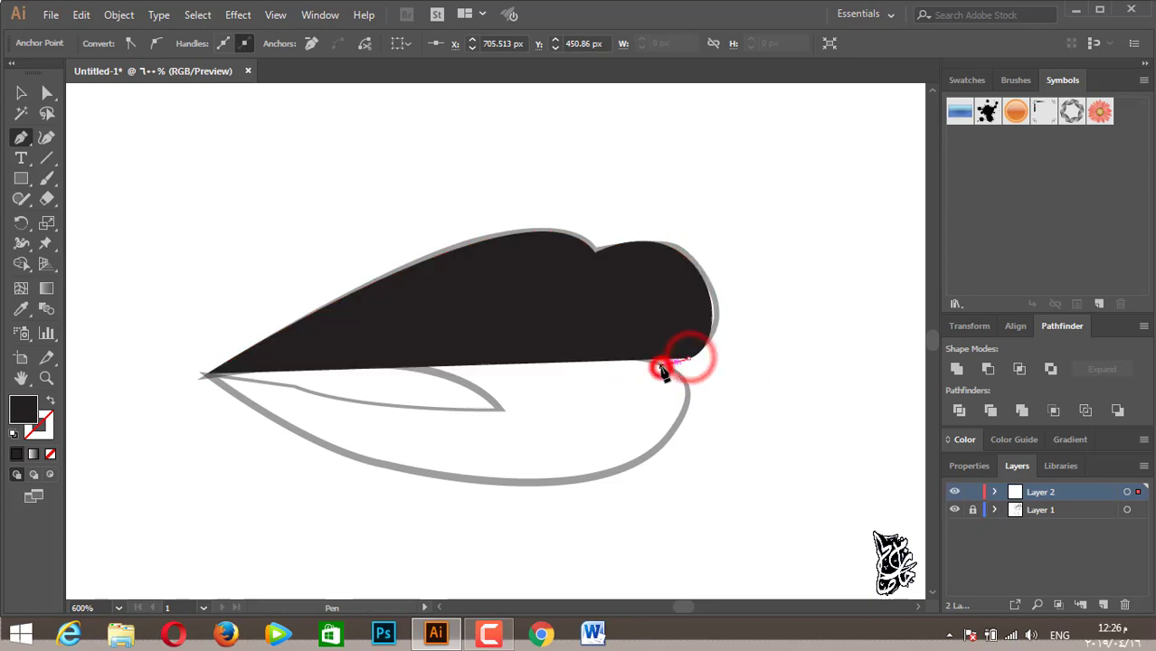
pyautogui.keyDown('ctrl'); pyautogui.click(688, 353); pyautogui.keyUp('ctrl')
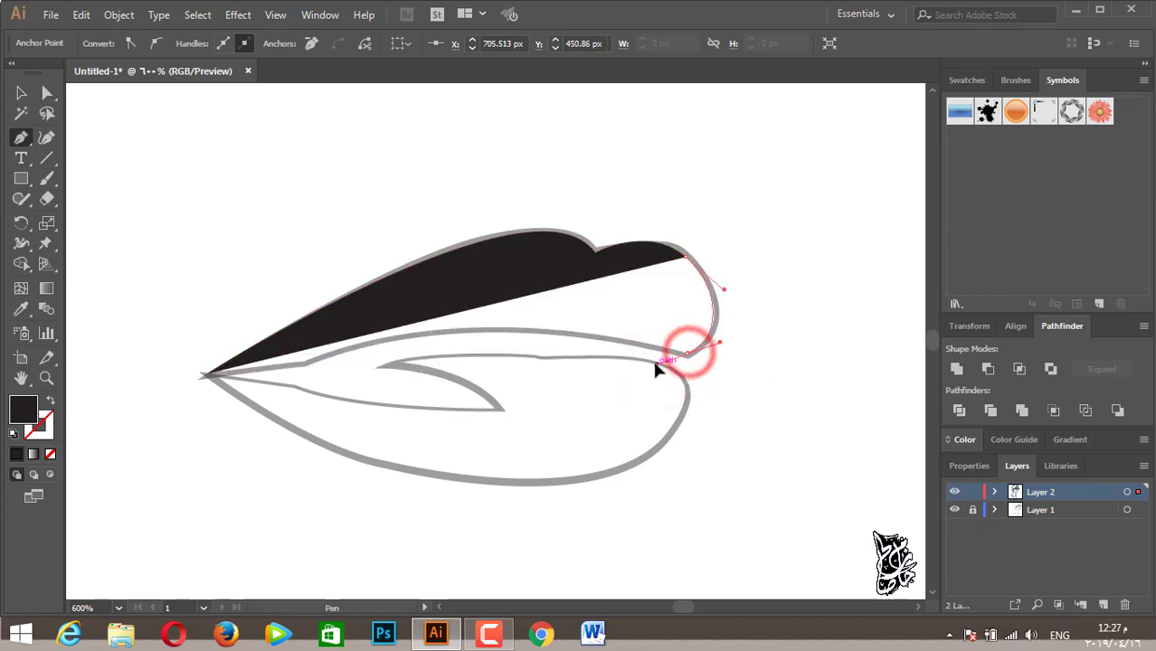
pyautogui.click(687, 353)
pyautogui.click(49, 401)
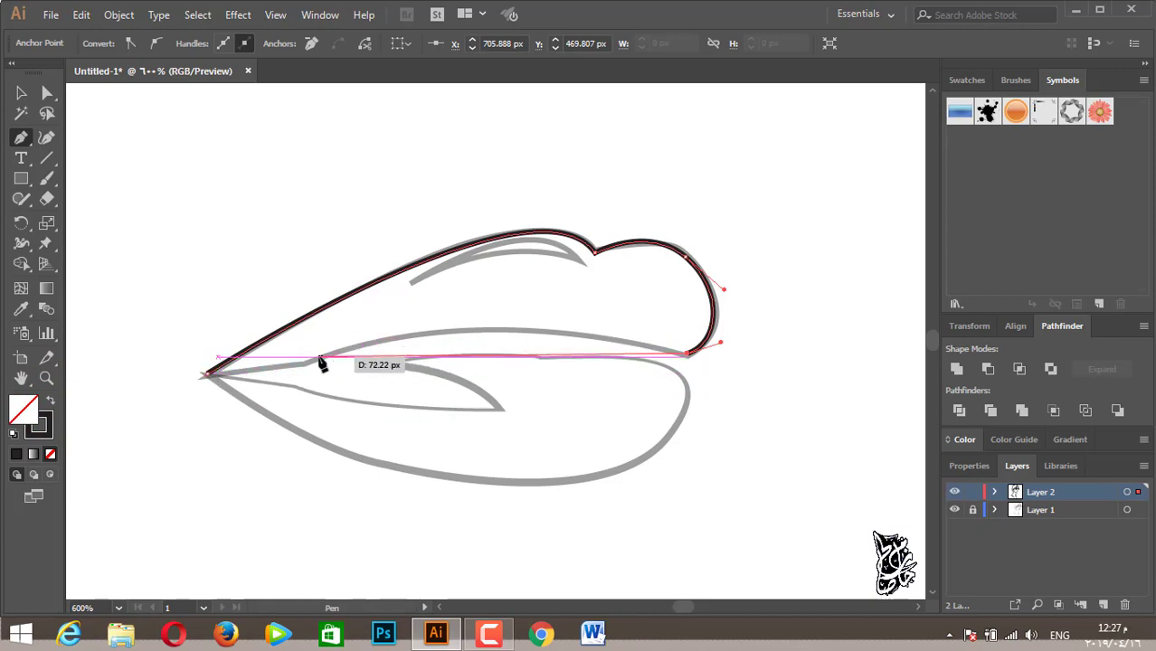
# Finish the upper lip outline by curving along its lower edge and closing it.
pyautogui.moveTo(333, 350)
pyautogui.mouseDown()
pyautogui.moveTo(207, 407)
pyautogui.moveTo(297, 378)
pyautogui.mouseUp()
pyautogui.moveTo(206, 409); pyautogui.dragTo(211, 400)
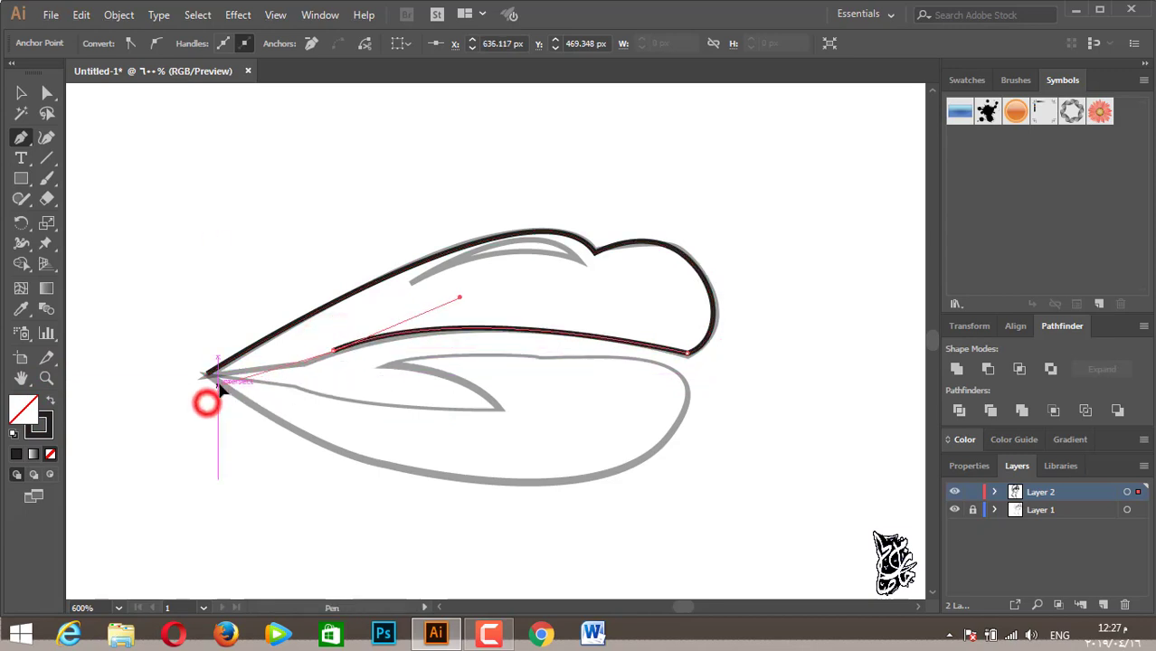
pyautogui.click(206, 373)
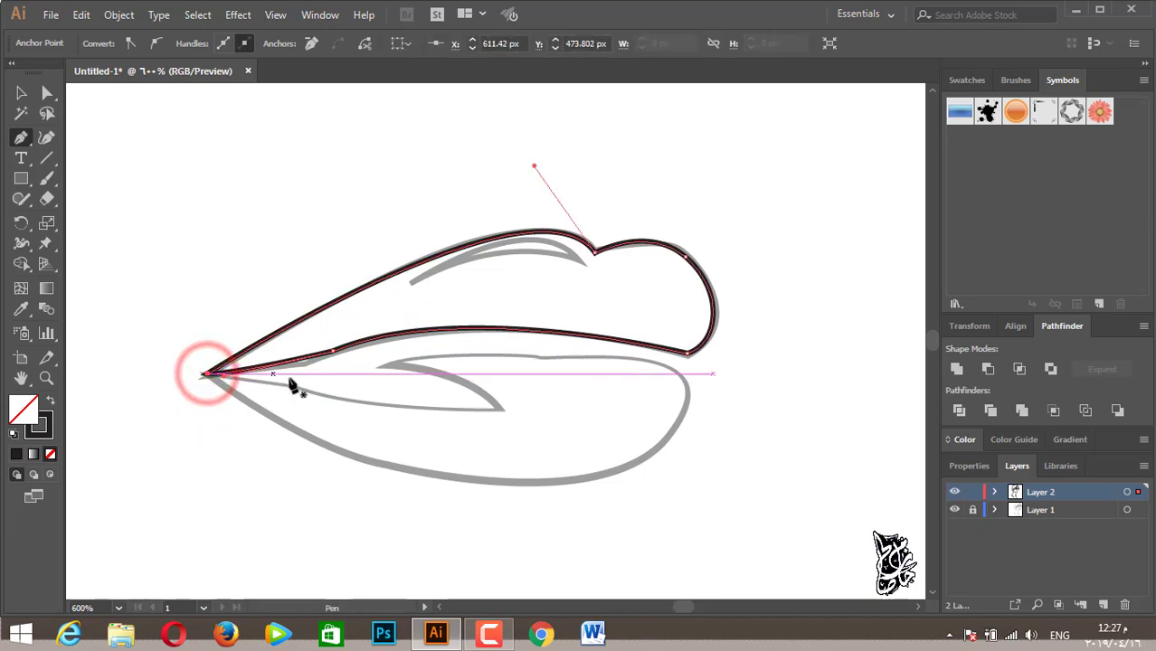
pyautogui.scroll(-3, 212, 286)
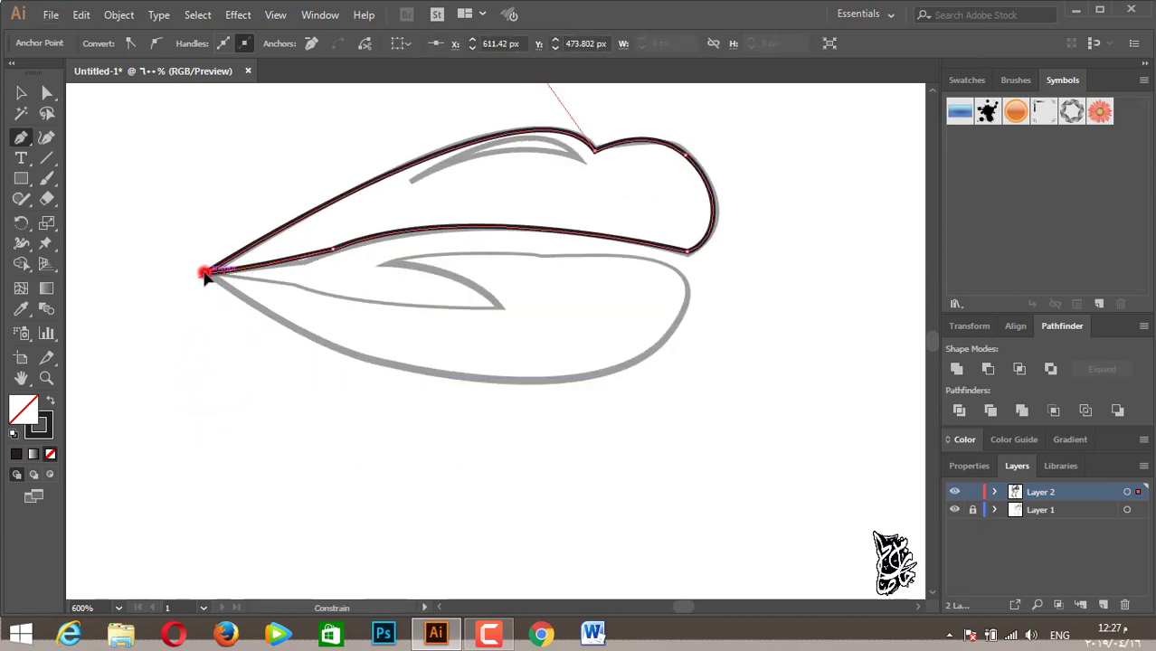
# Trace the lower lip as a closed curved outline from the left corner and back.
pyautogui.click(205, 272)
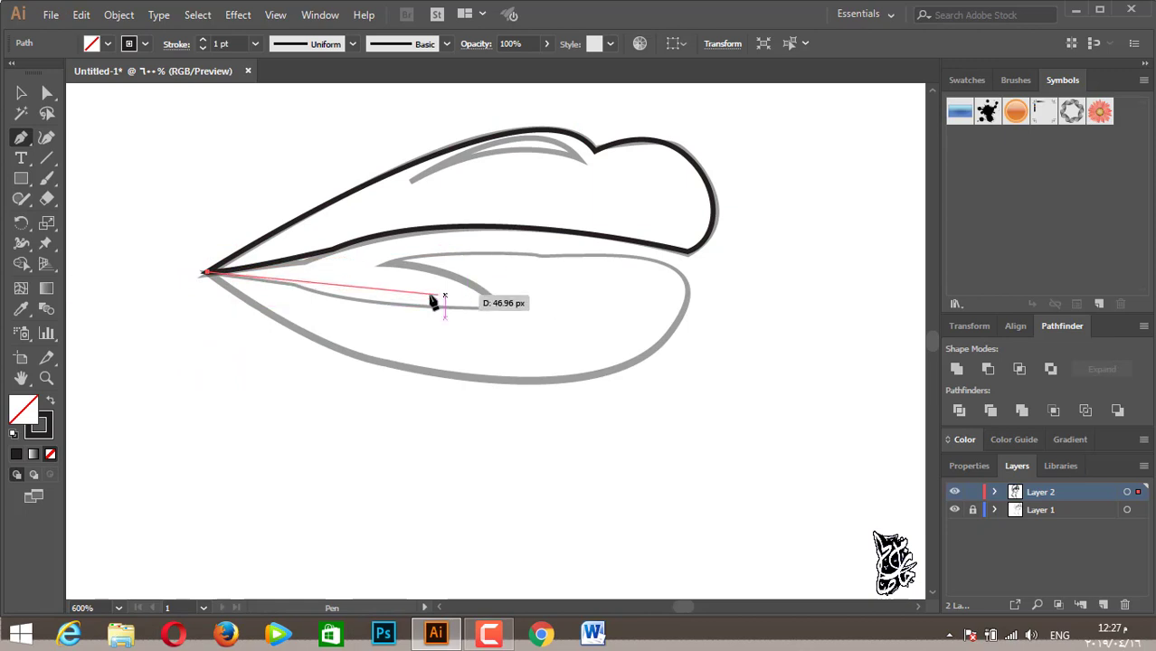
pyautogui.moveTo(558, 301); pyautogui.dragTo(562, 299)
pyautogui.click(502, 305)
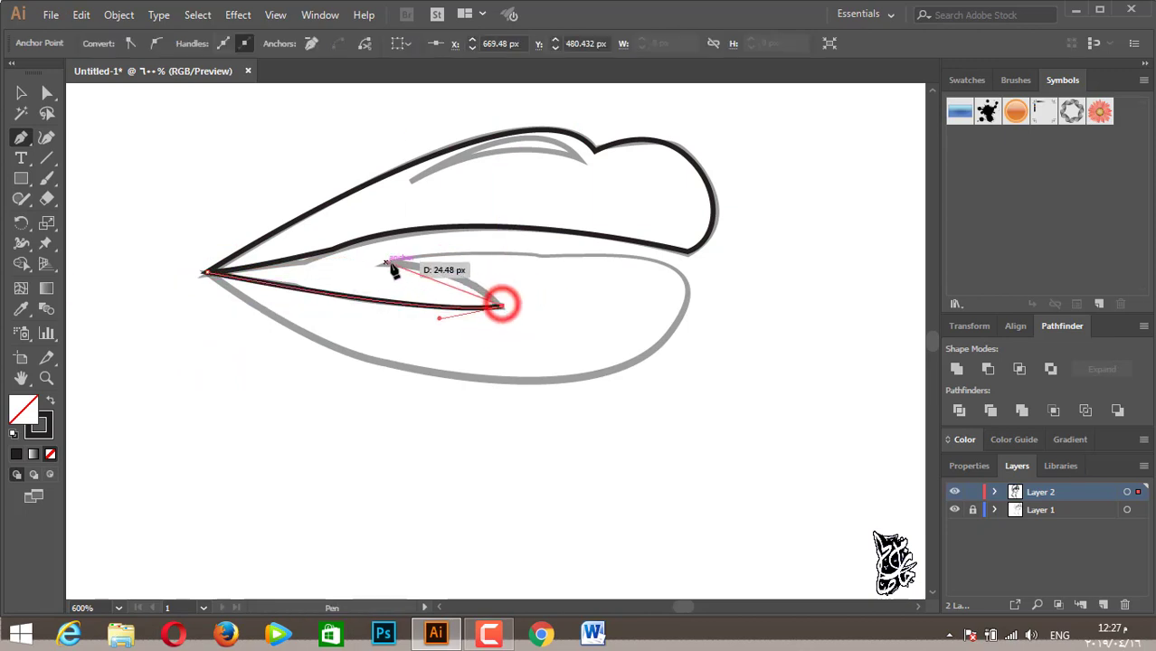
pyautogui.moveTo(397, 265)
pyautogui.mouseDown()
pyautogui.moveTo(373, 272)
pyautogui.moveTo(398, 265)
pyautogui.mouseUp()
pyautogui.hotkey('ctrl', 'z')
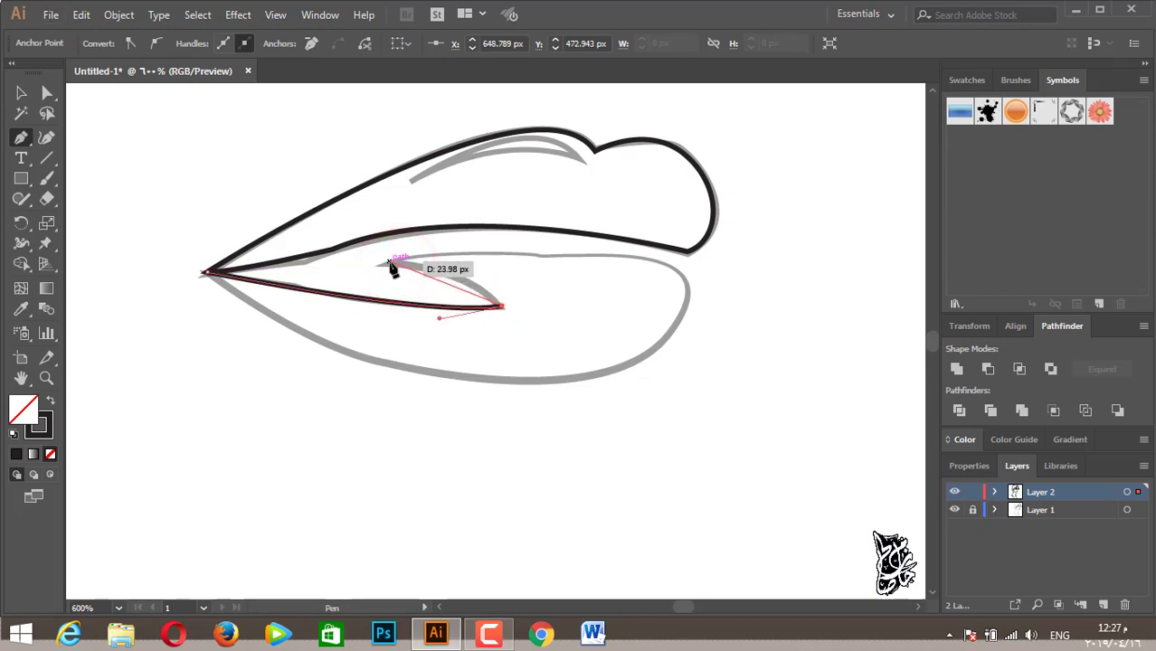
pyautogui.moveTo(320, 263); pyautogui.dragTo(398, 266)
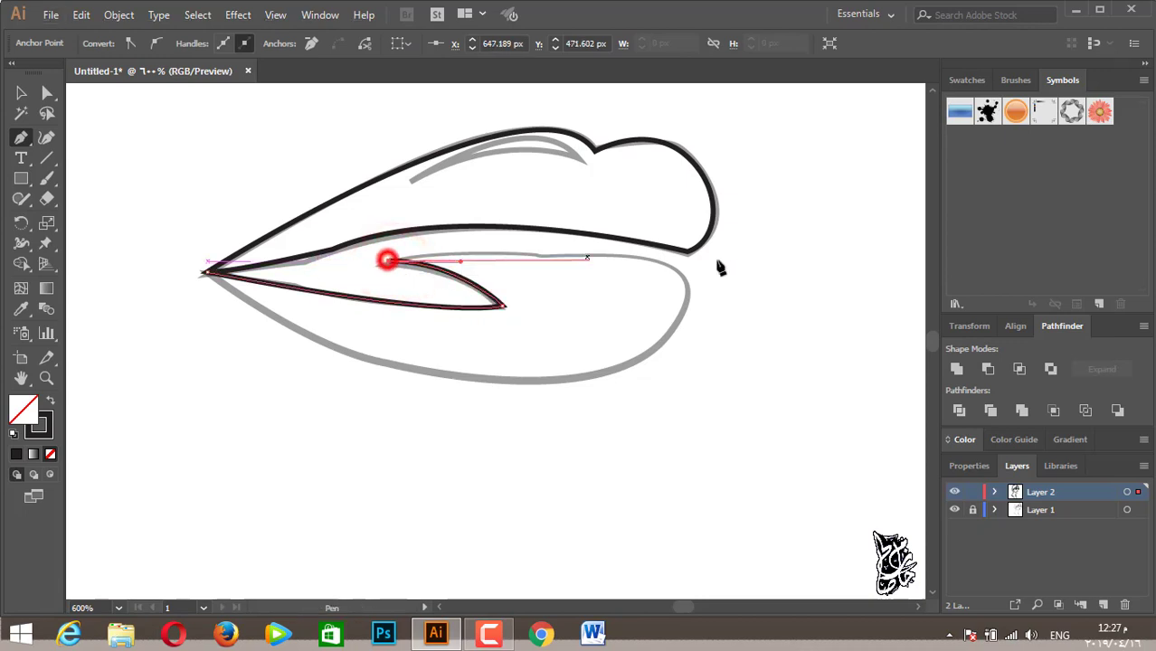
pyautogui.moveTo(666, 263); pyautogui.dragTo(731, 284)
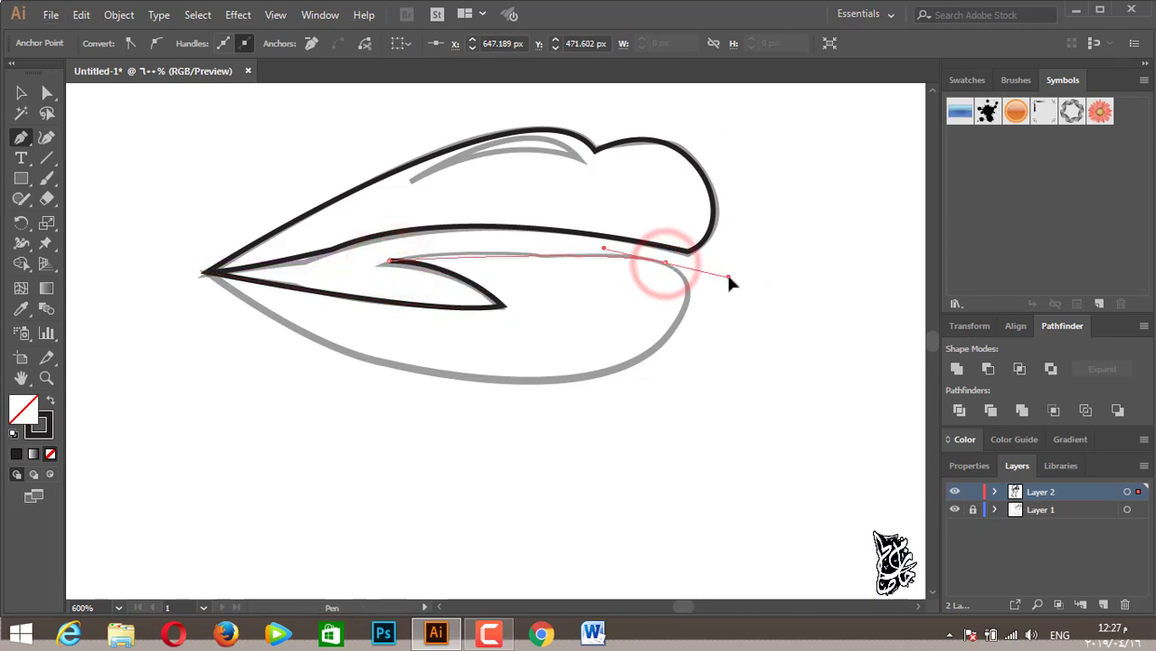
pyautogui.moveTo(614, 368); pyautogui.dragTo(567, 387)
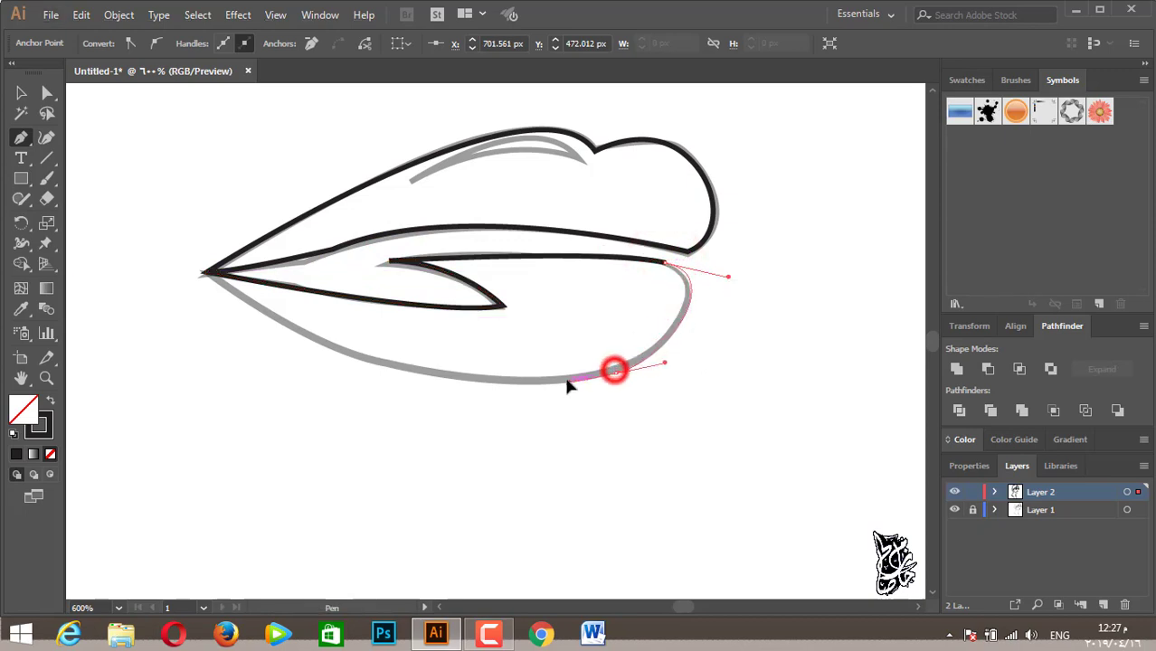
pyautogui.moveTo(206, 271)
pyautogui.mouseDown()
pyautogui.moveTo(174, 190)
pyautogui.moveTo(121, 164)
pyautogui.mouseUp()
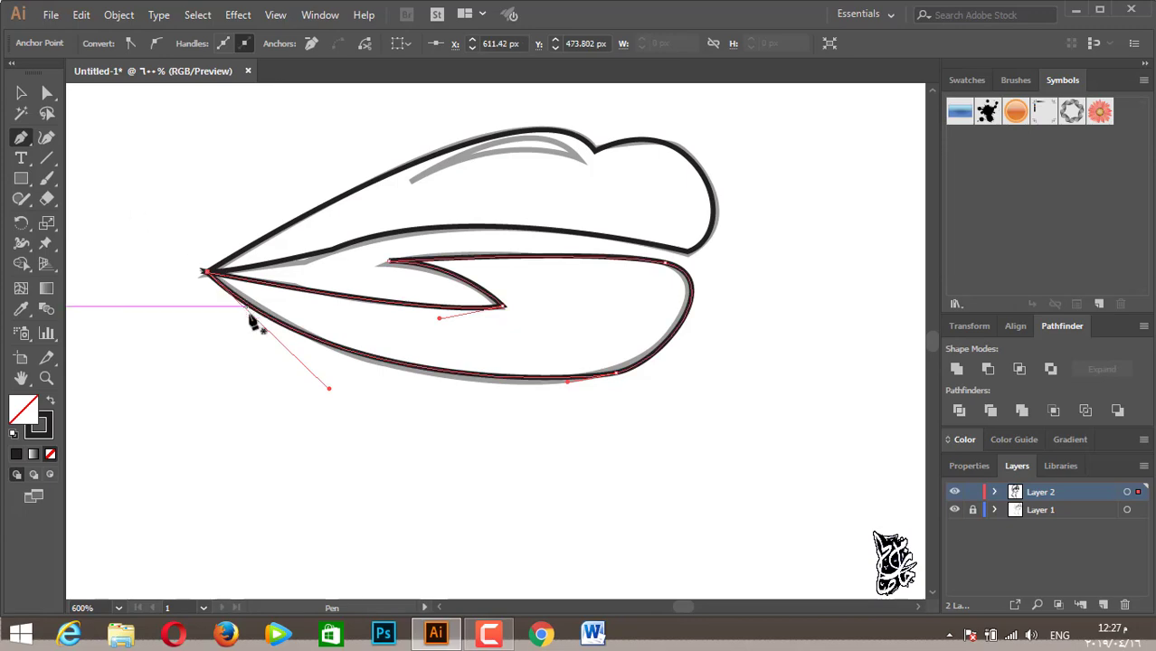
pyautogui.scroll(-2, 251, 323)
# Draw a closed highlight shape along the upper lip with the Pen tool.
pyautogui.click(421, 401)
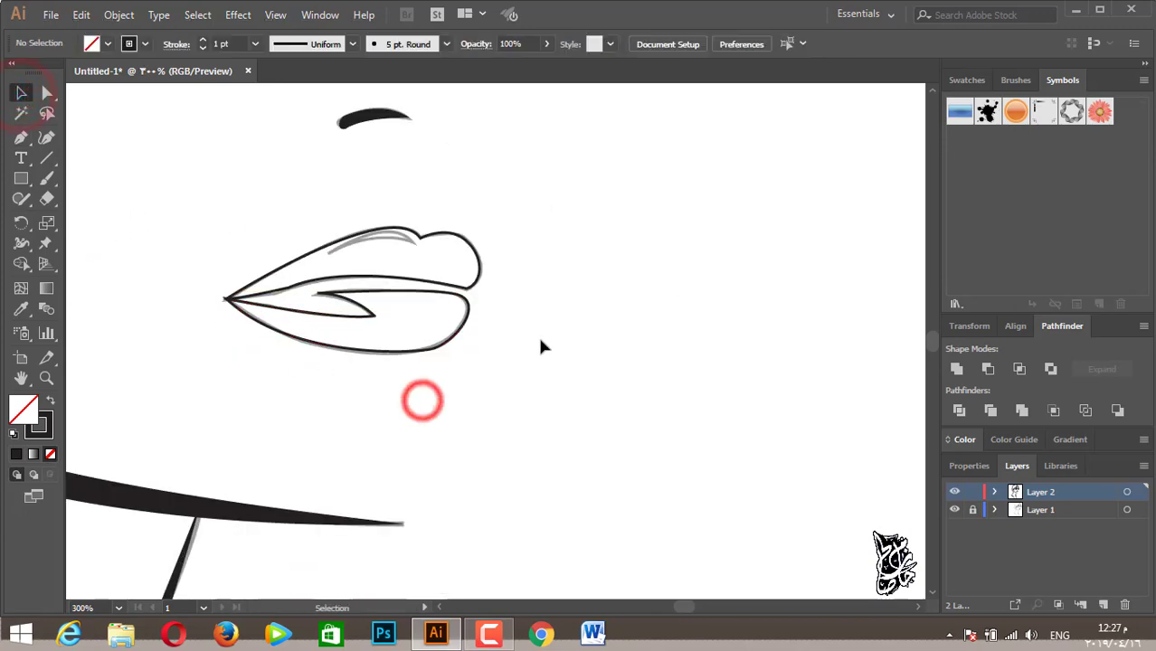
pyautogui.scroll(-1, 540, 342)
pyautogui.scroll(-1, 502, 381)
pyautogui.scroll(-1, 503, 380)
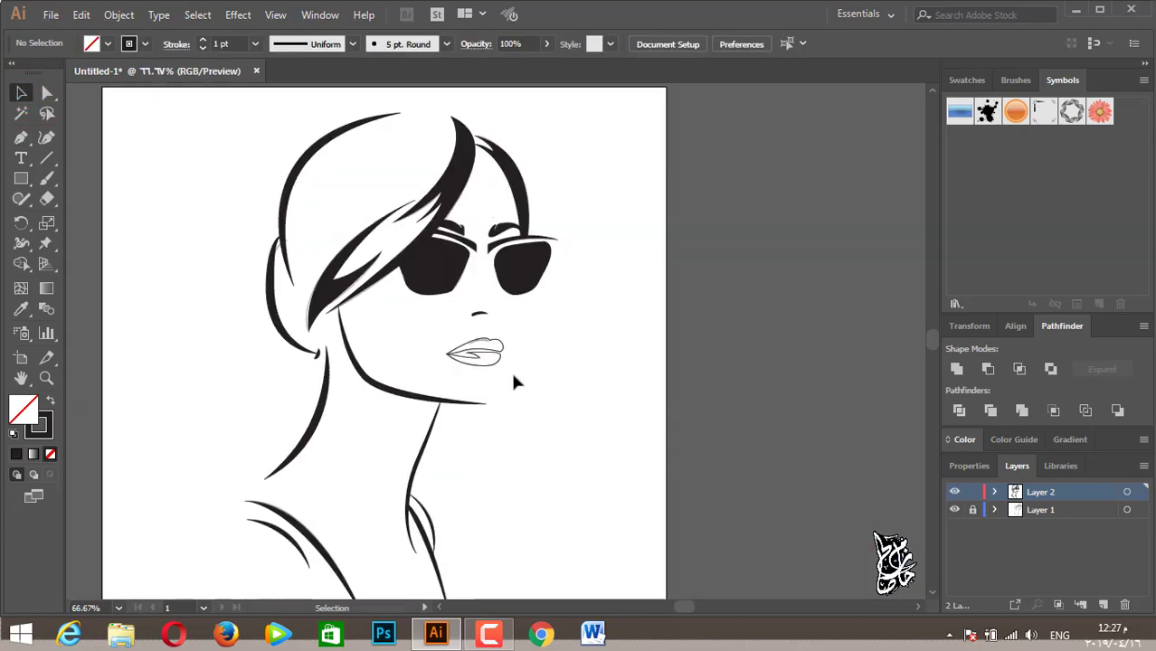
pyautogui.scroll(1, 497, 336)
pyautogui.scroll(2, 461, 348)
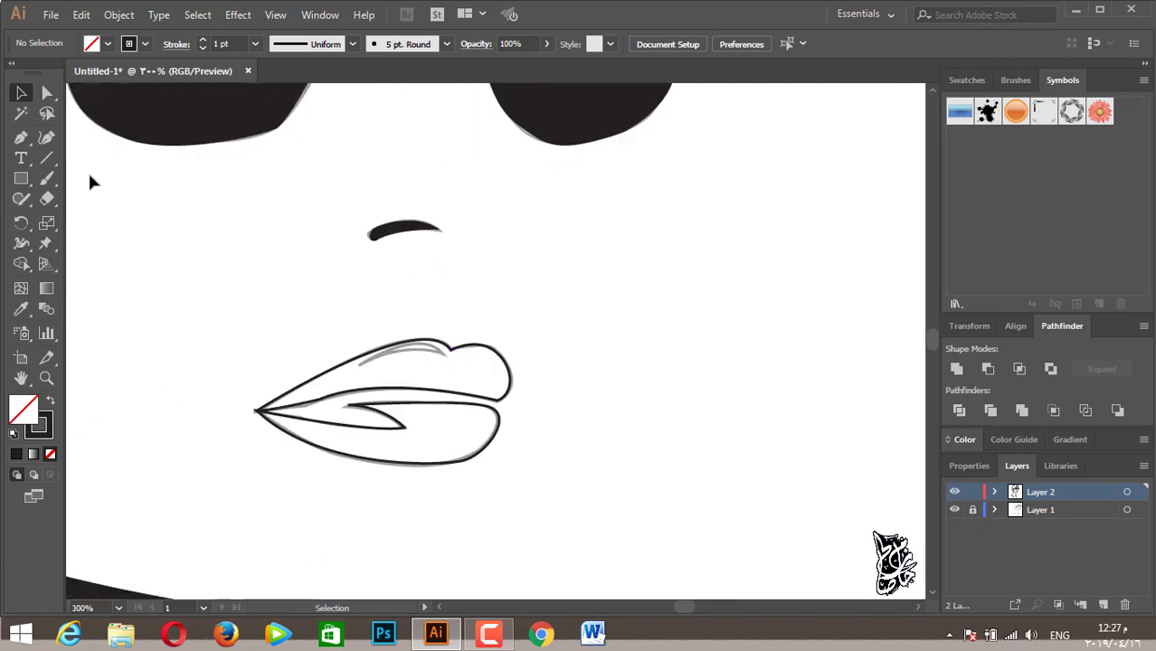
pyautogui.click(21, 137)
pyautogui.scroll(2, 443, 380)
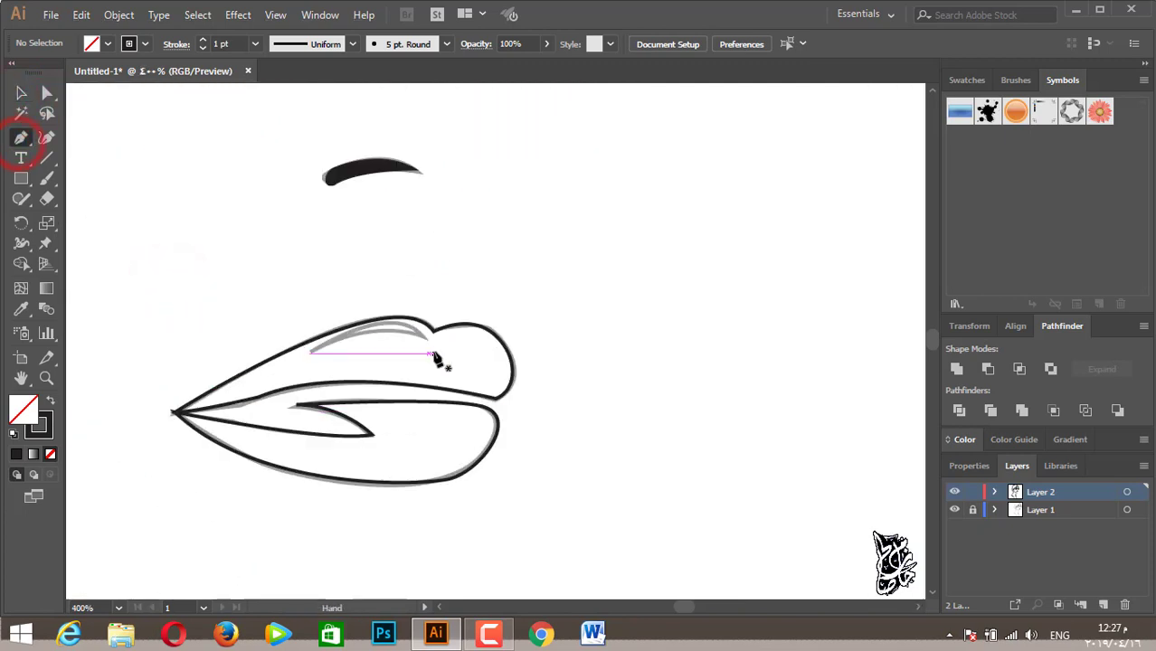
pyautogui.scroll(-1, 443, 362)
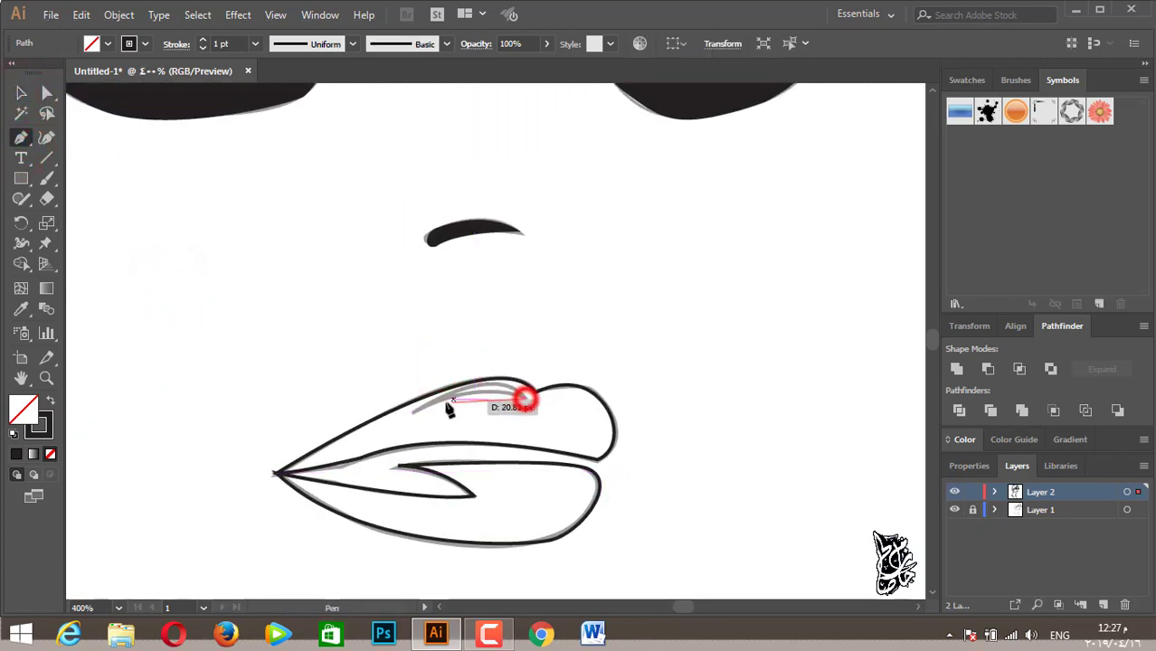
pyautogui.moveTo(523, 396)
pyautogui.mouseDown()
pyautogui.moveTo(448, 400)
pyautogui.moveTo(348, 439)
pyautogui.mouseUp()
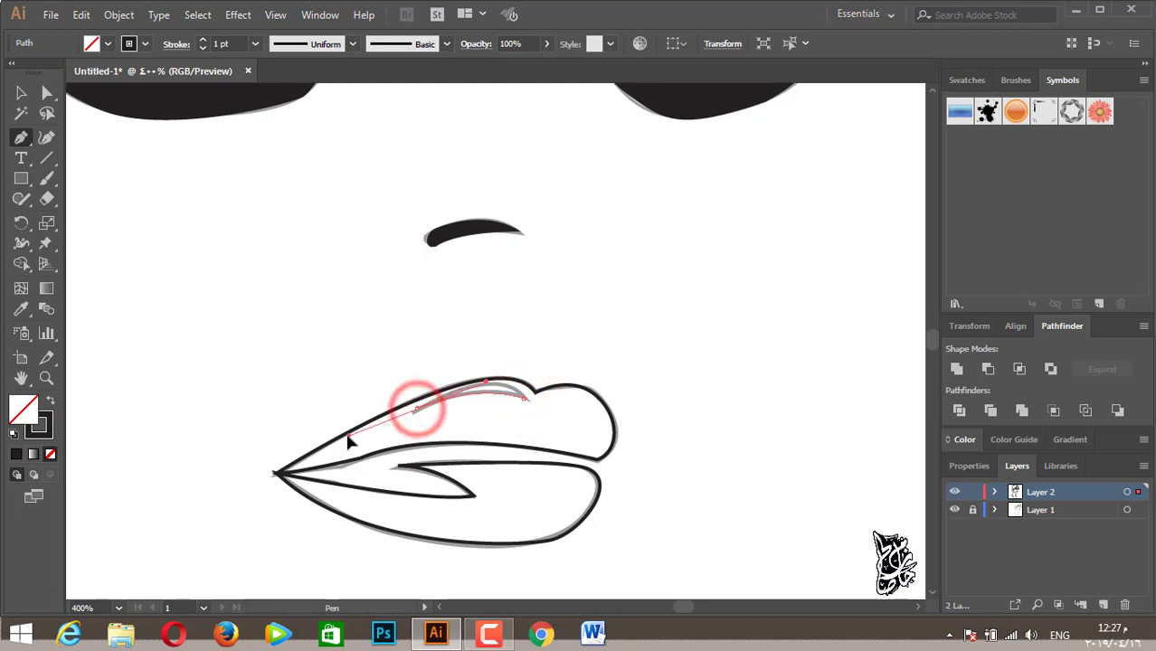
pyautogui.click(417, 409)
pyautogui.click(523, 399)
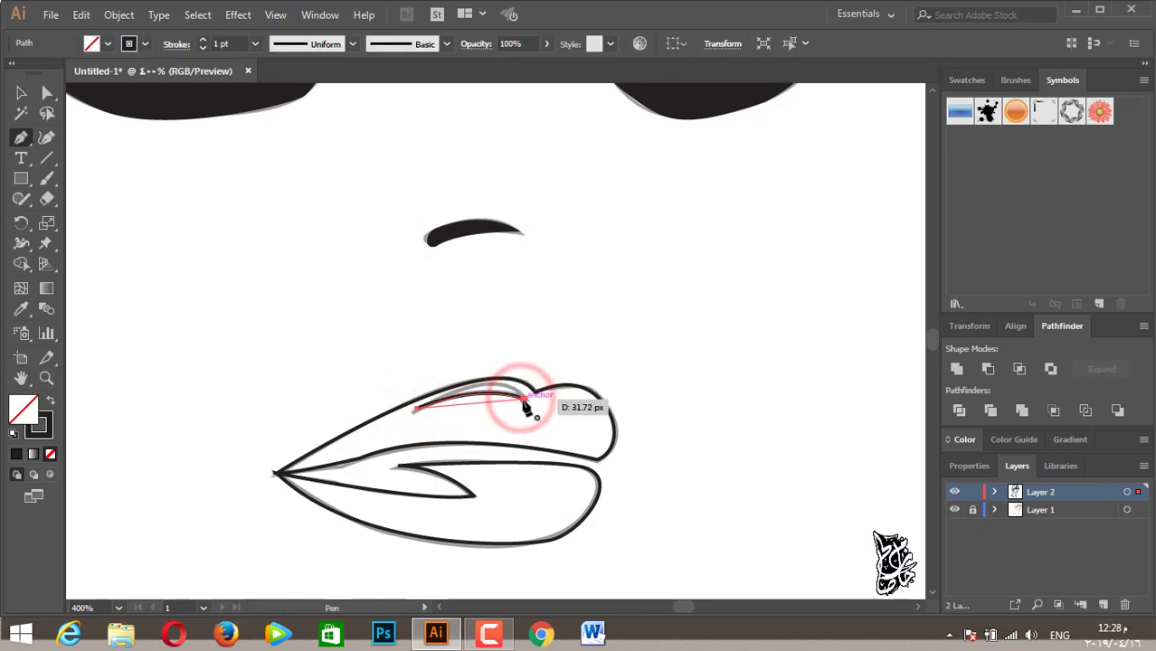
# Fill the highlight shape with white.
pyautogui.click(50, 401)
pyautogui.doubleClick(22, 409)
pyautogui.click(438, 328)
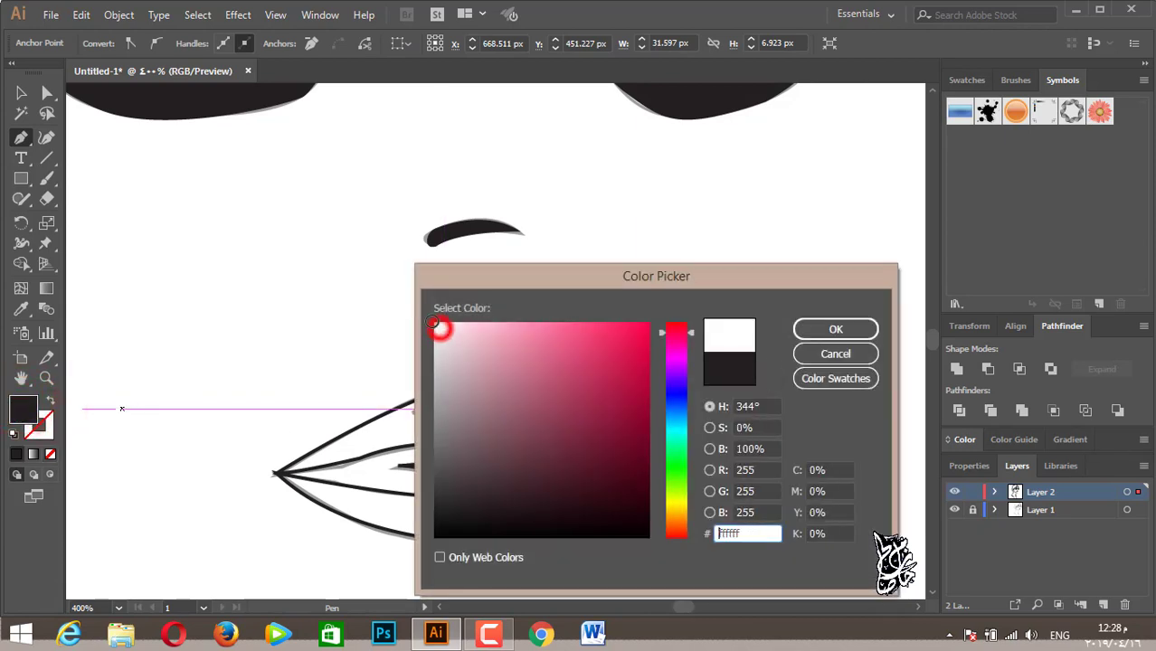
pyautogui.click(835, 329)
# Select the lips and swap them to a solid black fill with no stroke.
pyautogui.click(22, 92)
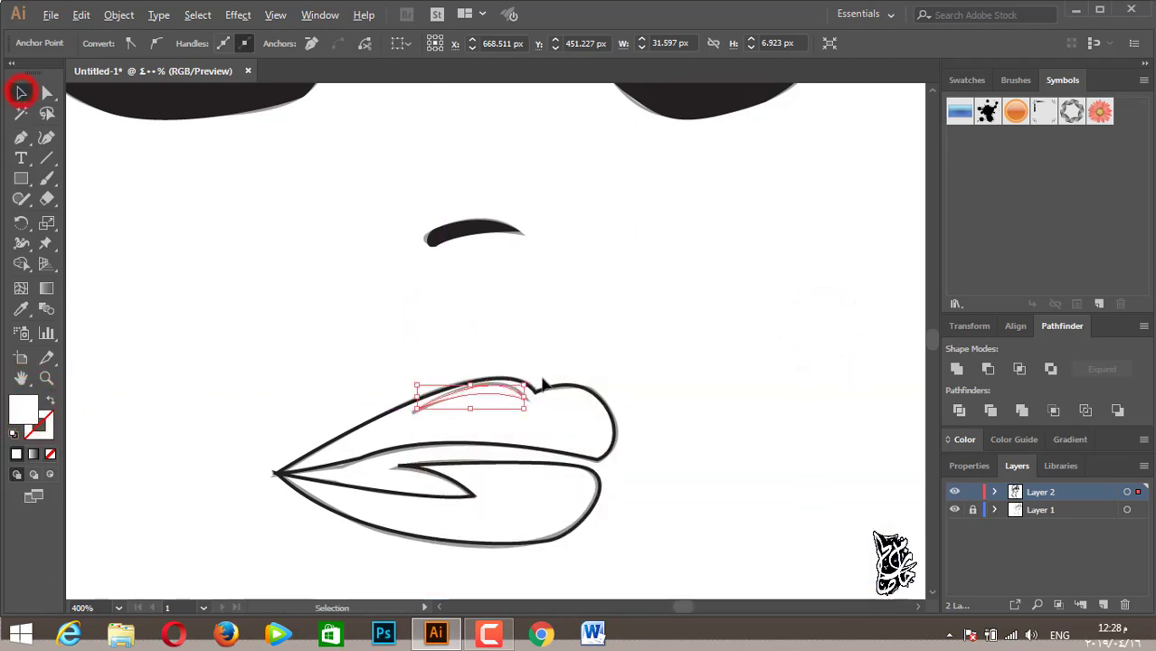
pyautogui.hotkey('ctrl', '-')
pyautogui.moveTo(572, 382); pyautogui.dragTo(583, 455)
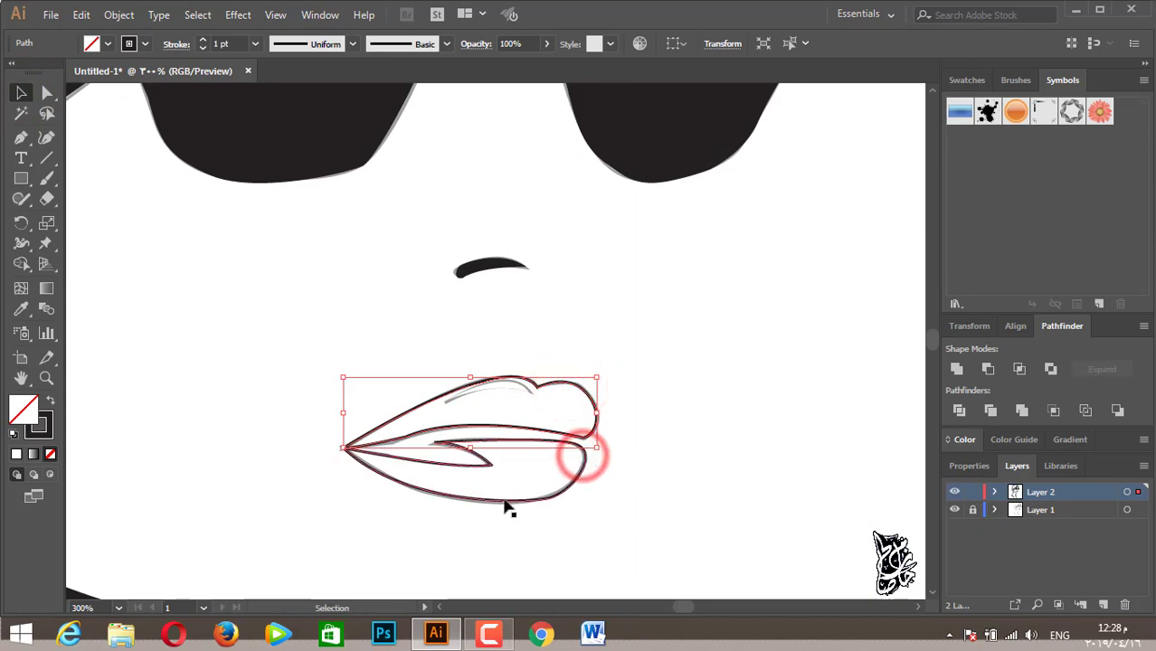
pyautogui.click(50, 400)
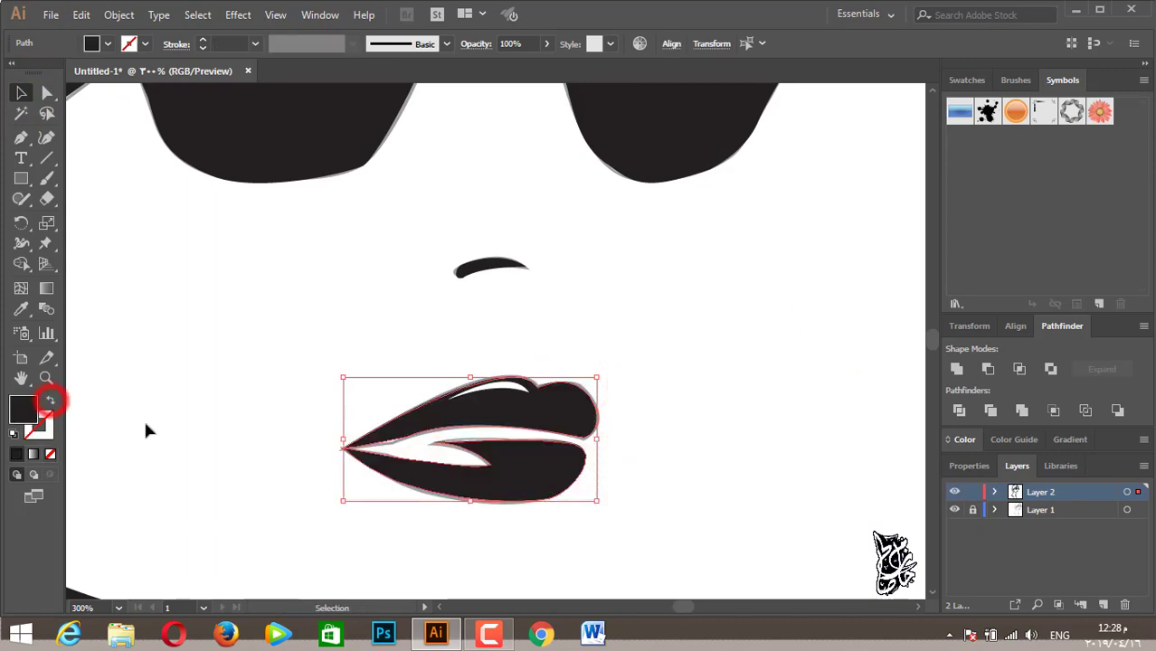
pyautogui.hotkey('ctrl', '-')
pyautogui.hotkey('ctrl', '-')
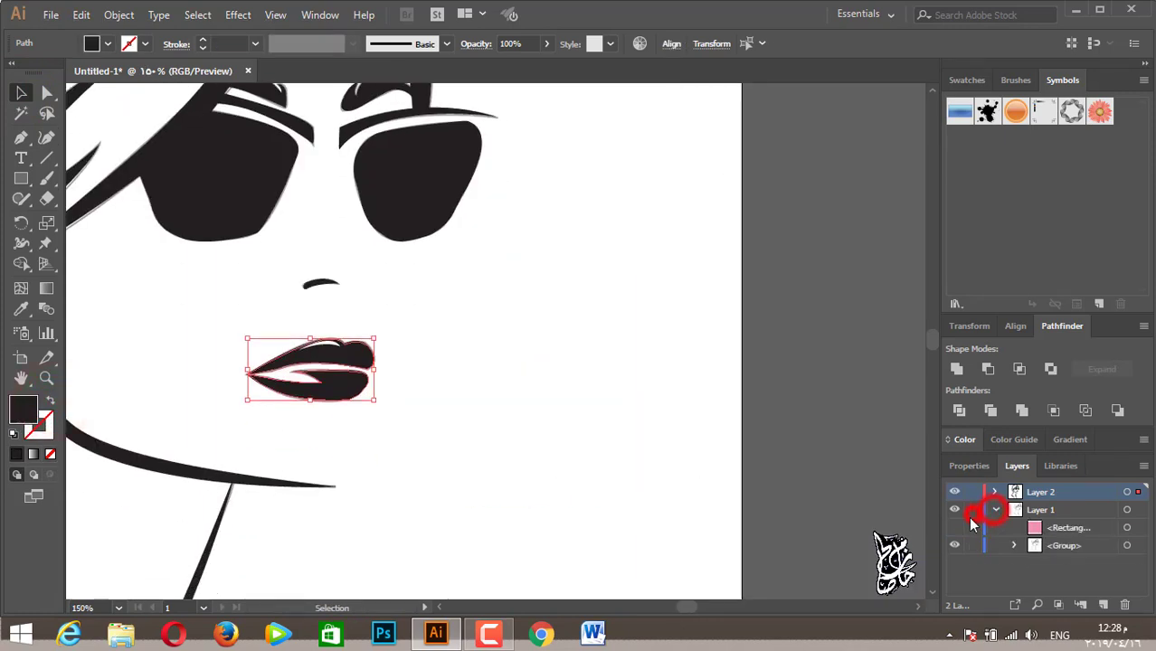
# Eyedropper the pink sample rectangle's colour (240, 147, 172) onto the lips, then deselect.
pyautogui.hotkey('ctrl', '-')
pyautogui.hotkey('ctrl', '-')
pyautogui.hotkey('ctrl', '-')
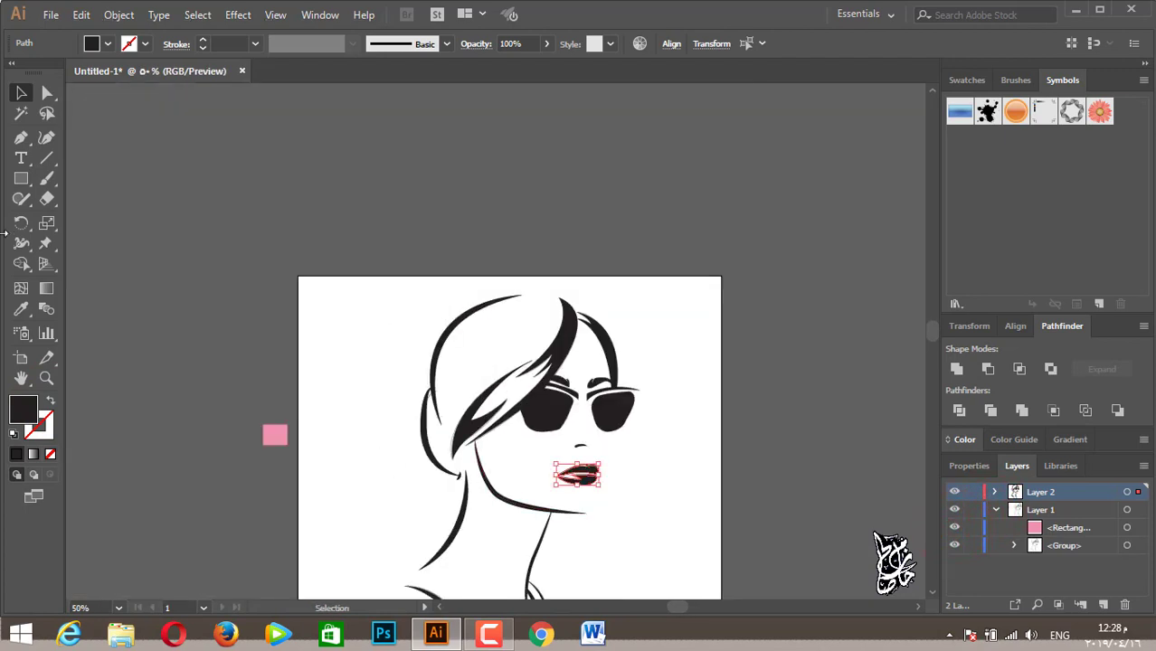
pyautogui.click(276, 427)
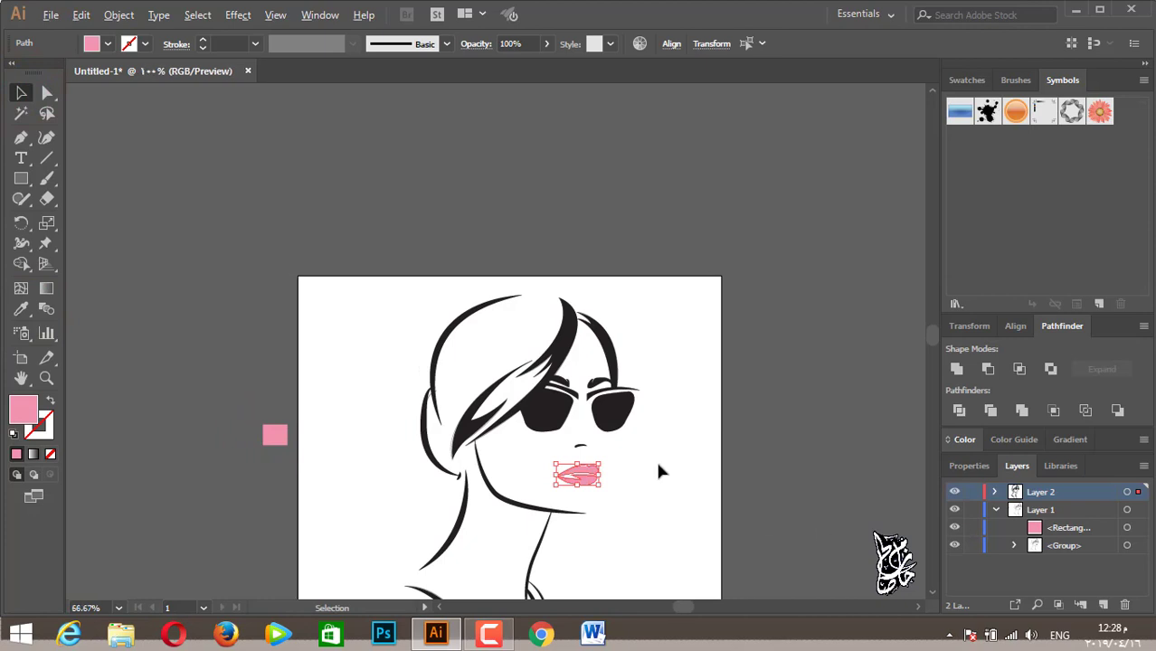
pyautogui.hotkey('ctrl', '+')
pyautogui.scroll(-2, 596, 500)
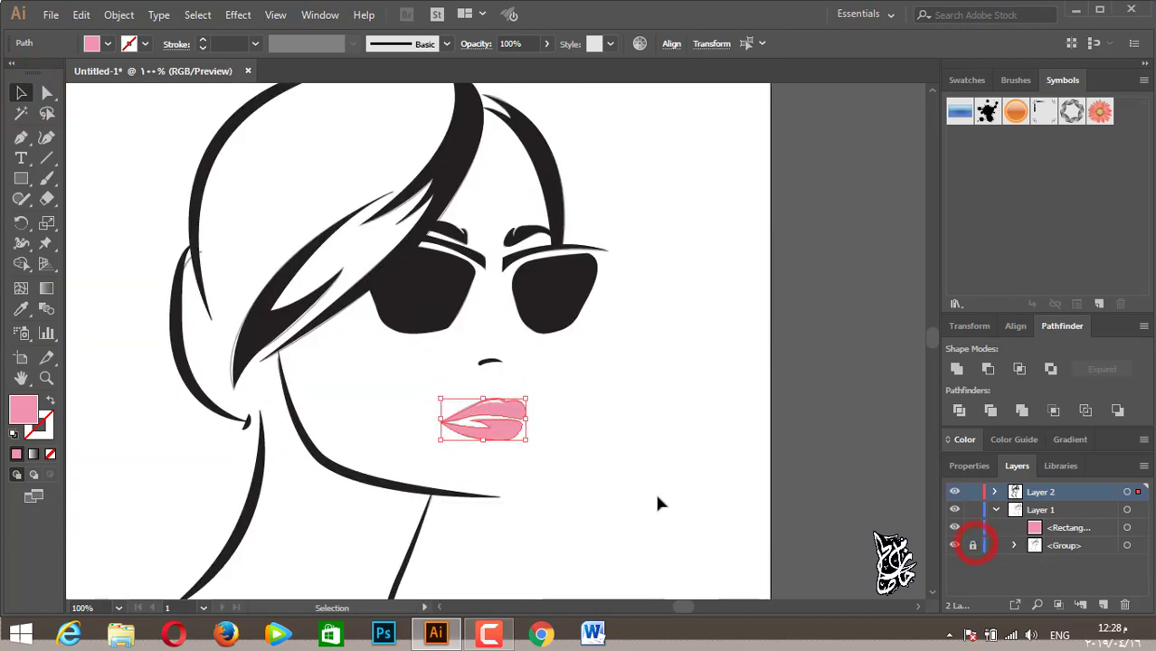
pyautogui.hotkey('ctrl', '+')
pyautogui.click(626, 431)
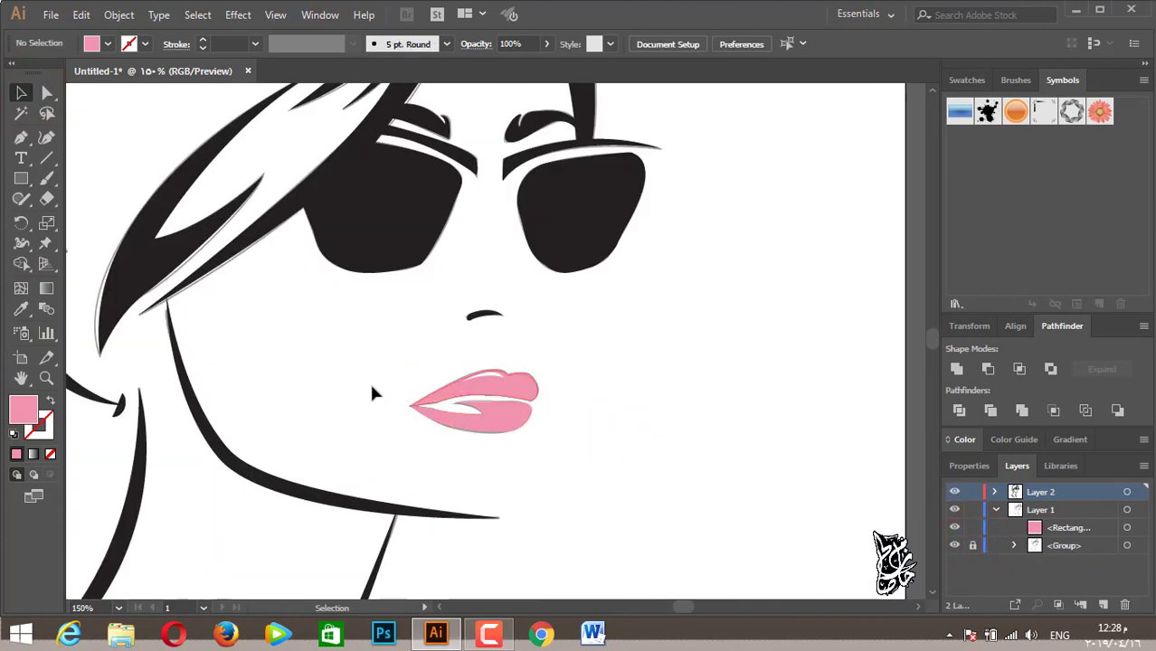
pyautogui.hotkey('ctrl', '-')
pyautogui.hotkey('ctrl', '-')
pyautogui.scroll(-2, 299, 387)
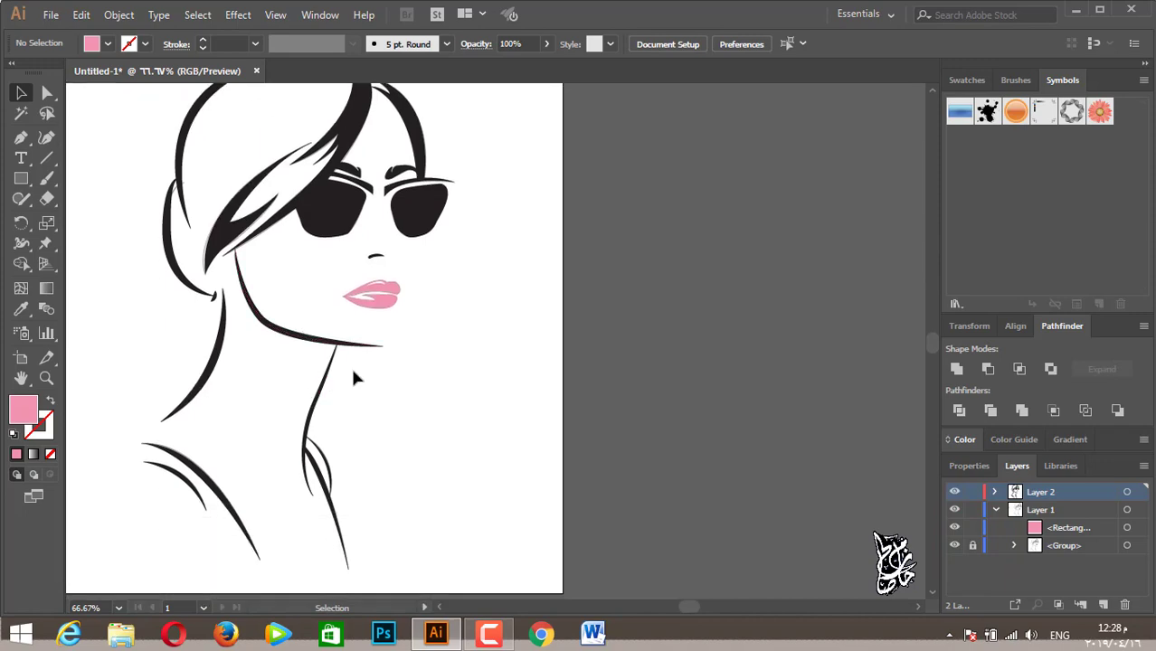
pyautogui.press('p')
pyautogui.hotkey('ctrl', '+')
pyautogui.hotkey('ctrl', '+')
pyautogui.hotkey('ctrl', '+')
# Set the stroke colour to black.
pyautogui.click(49, 401)
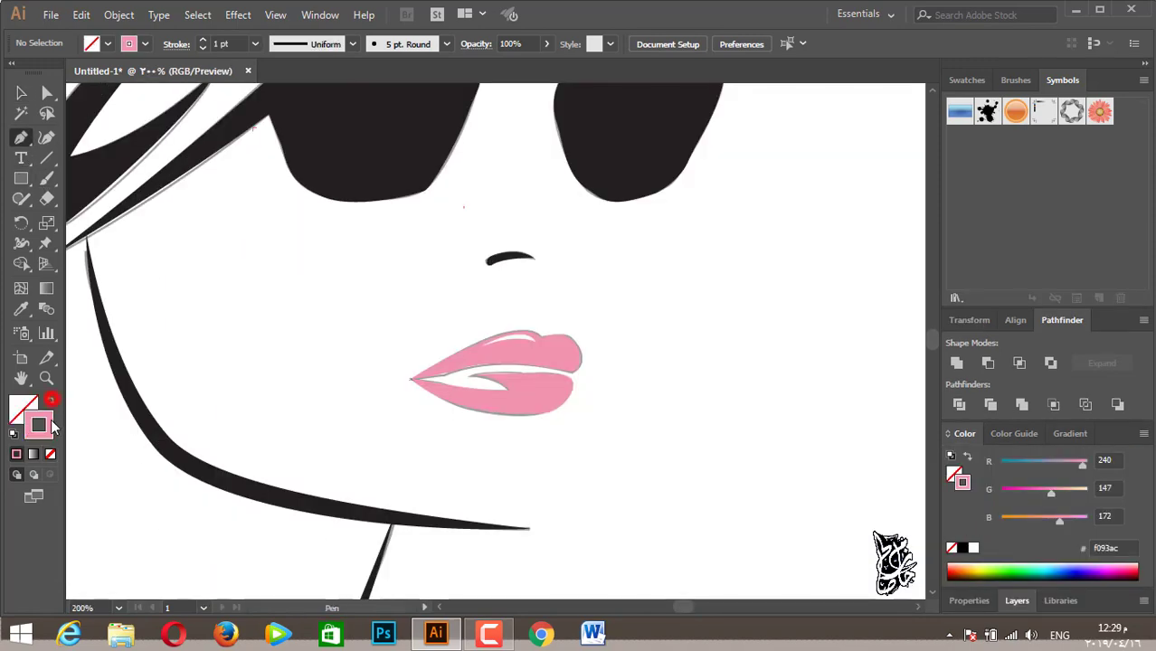
pyautogui.doubleClick(42, 422)
pyautogui.click(452, 491)
pyautogui.click(820, 330)
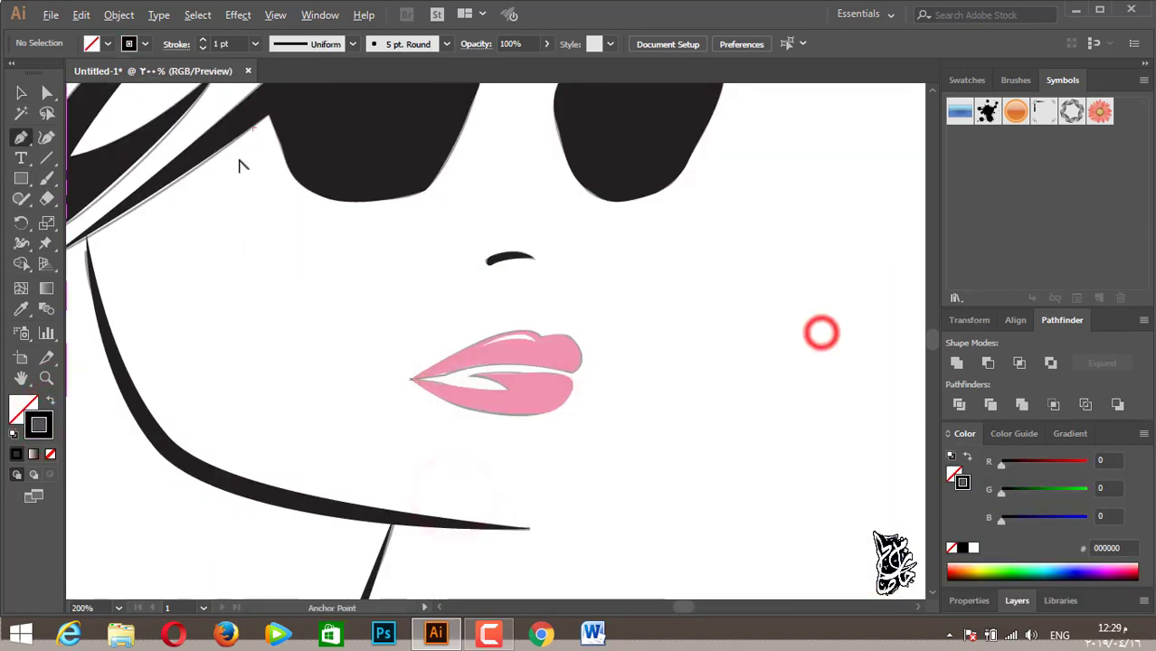
# Draw a curved accent line under the left lens with a tapered profile and 3 pt weight.
pyautogui.hotkey('ctrl', '+')
pyautogui.moveTo(320, 184); pyautogui.dragTo(329, 198)
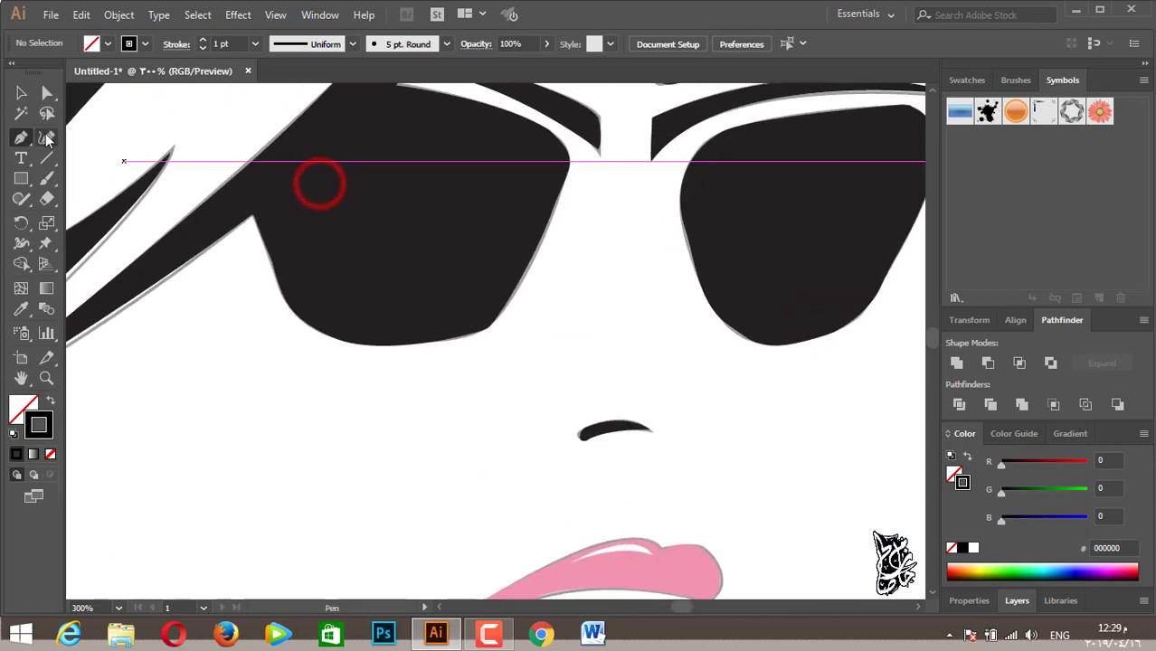
pyautogui.click(245, 236)
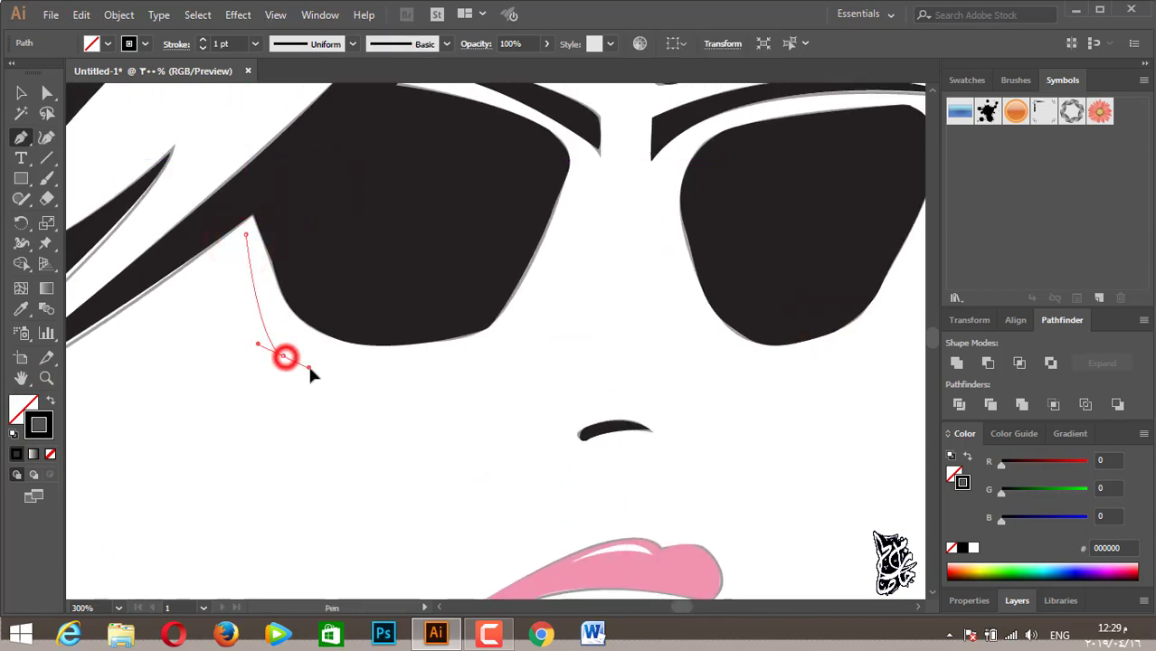
pyautogui.moveTo(474, 368); pyautogui.dragTo(204, 360)
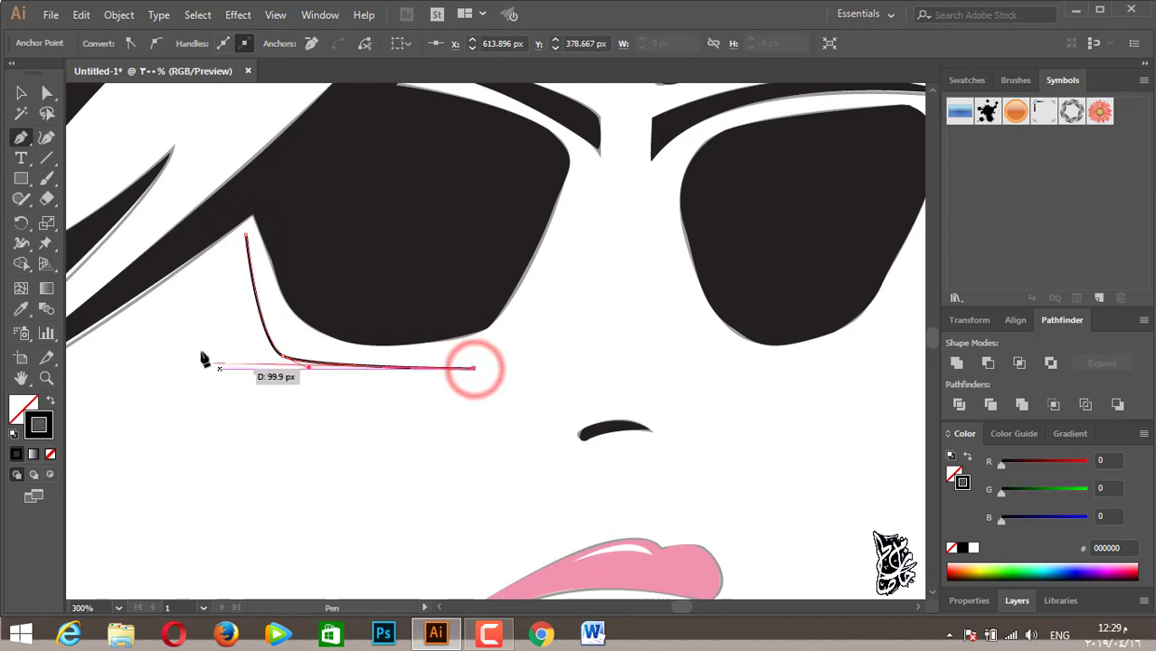
pyautogui.press('v')
pyautogui.click(191, 443)
pyautogui.moveTo(243, 407); pyautogui.dragTo(276, 343)
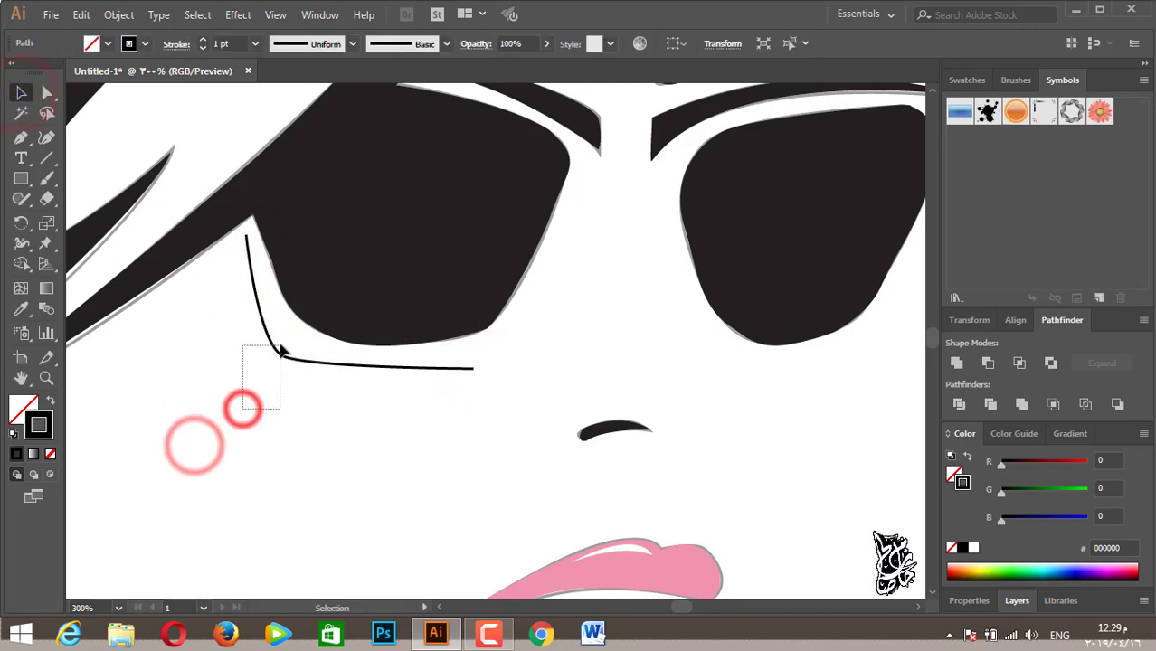
pyautogui.click(315, 43)
pyautogui.click(309, 96)
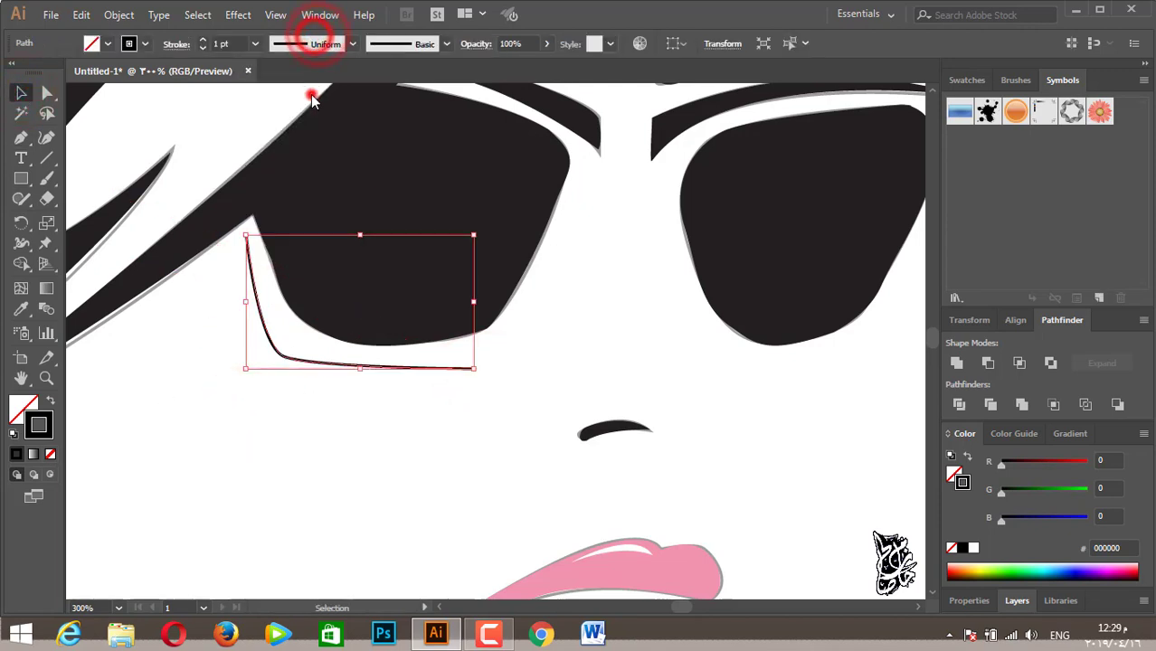
pyautogui.click(204, 48)
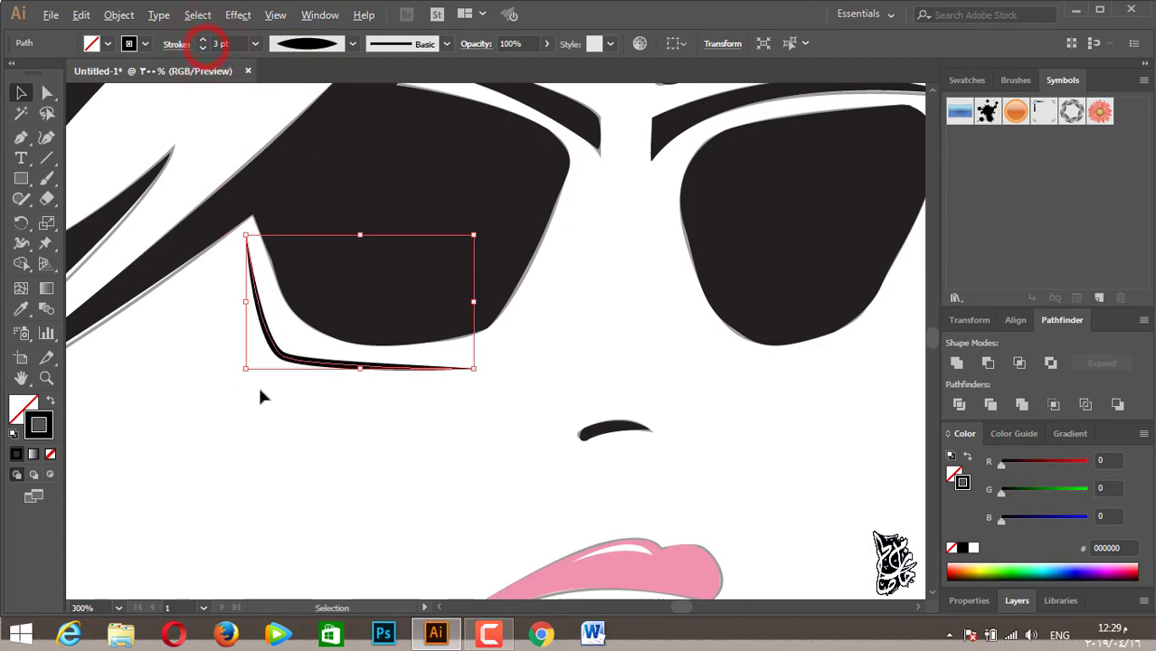
pyautogui.scroll(-2, 257, 383)
pyautogui.scroll(1, 276, 370)
# Draw an accent line under the right lens with a tapered profile and 2 pt weight.
pyautogui.click(21, 137)
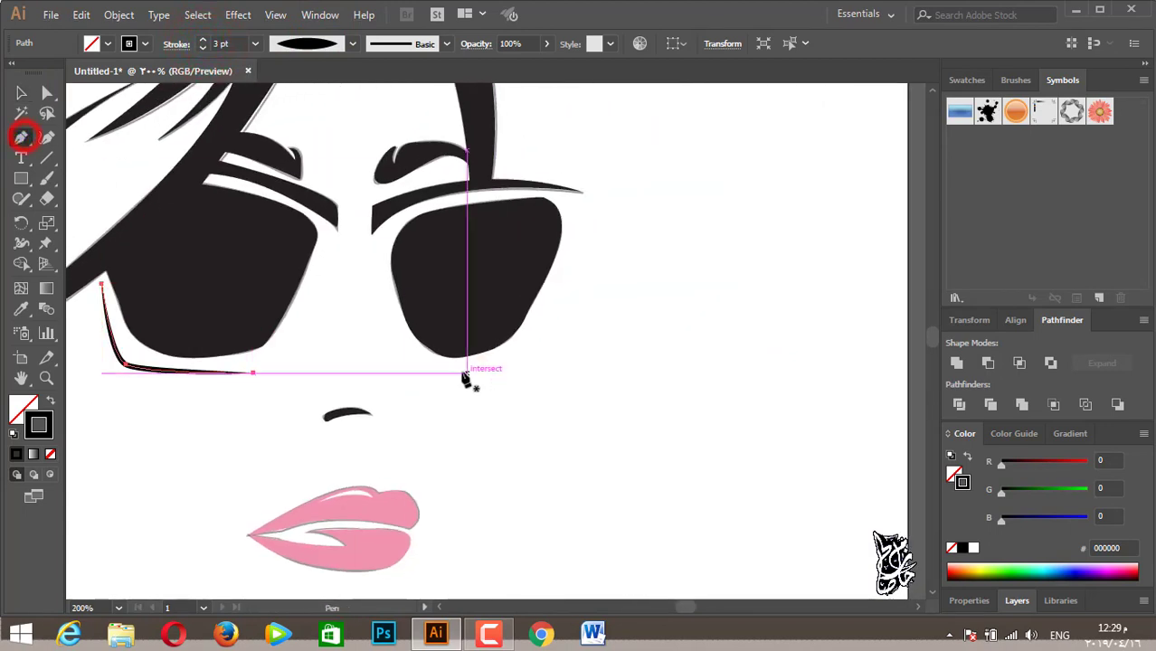
pyautogui.click(457, 368)
pyautogui.click(535, 342)
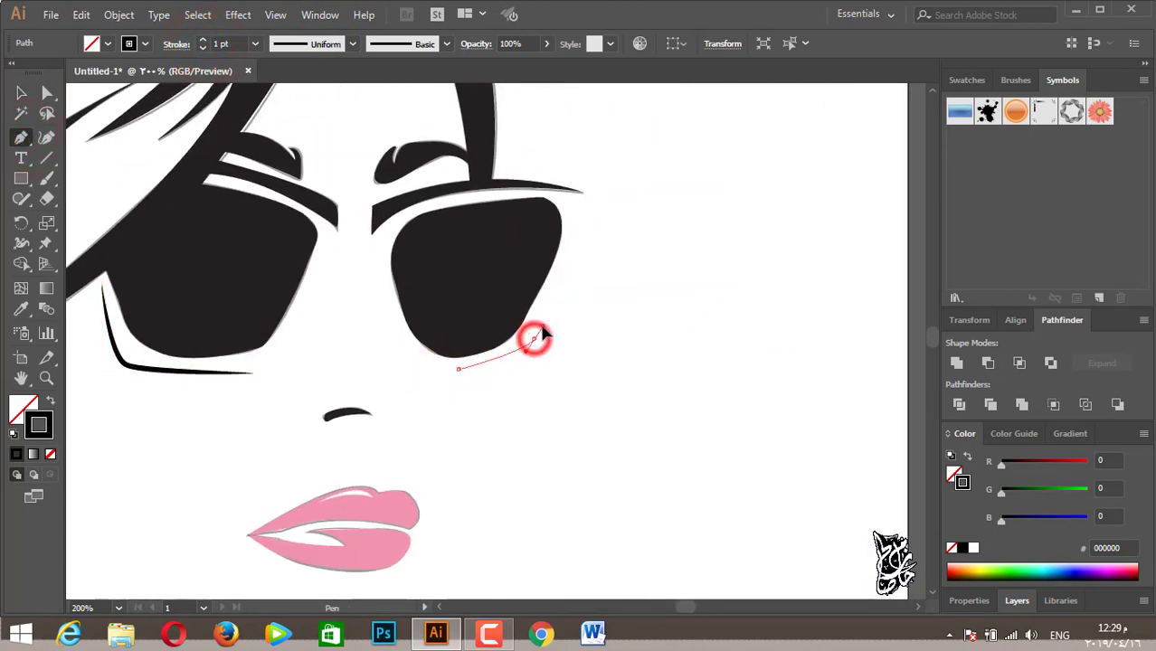
pyautogui.click(559, 284)
pyautogui.click(22, 92)
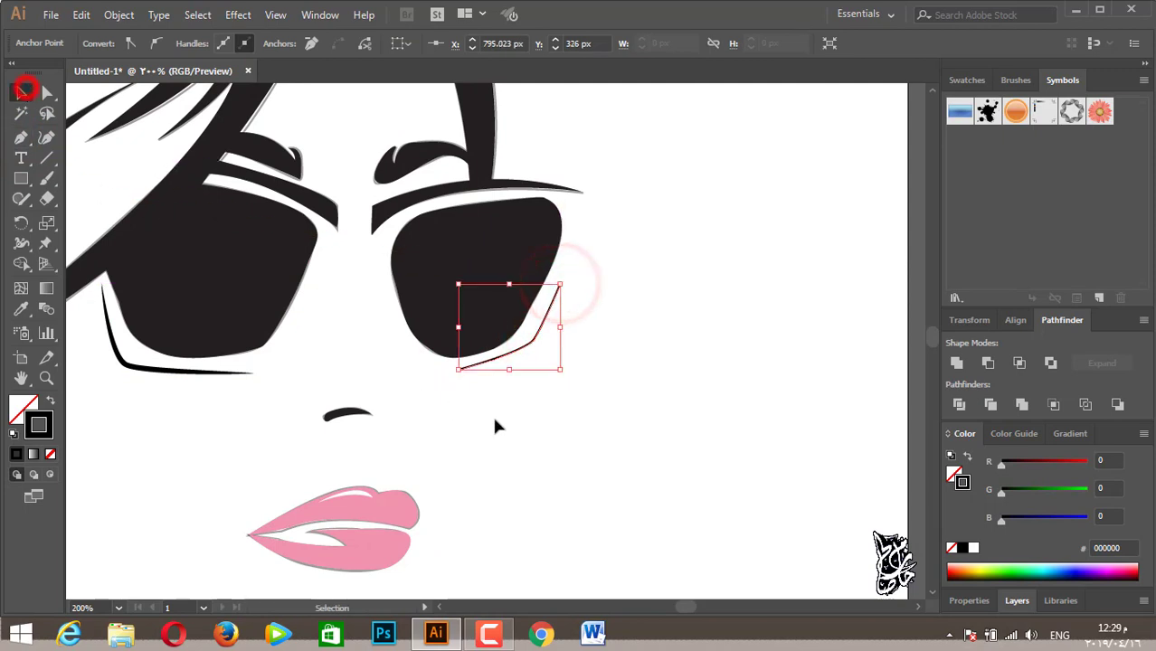
pyautogui.click(516, 412)
pyautogui.click(519, 352)
pyautogui.click(305, 42)
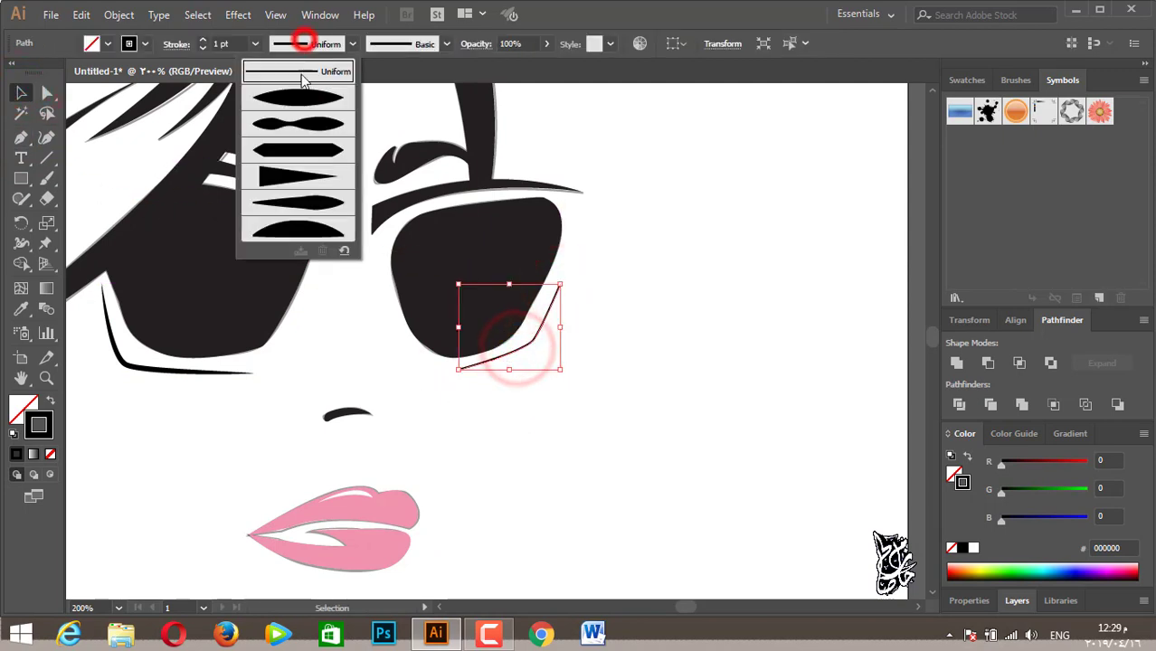
pyautogui.click(302, 92)
pyautogui.click(208, 41)
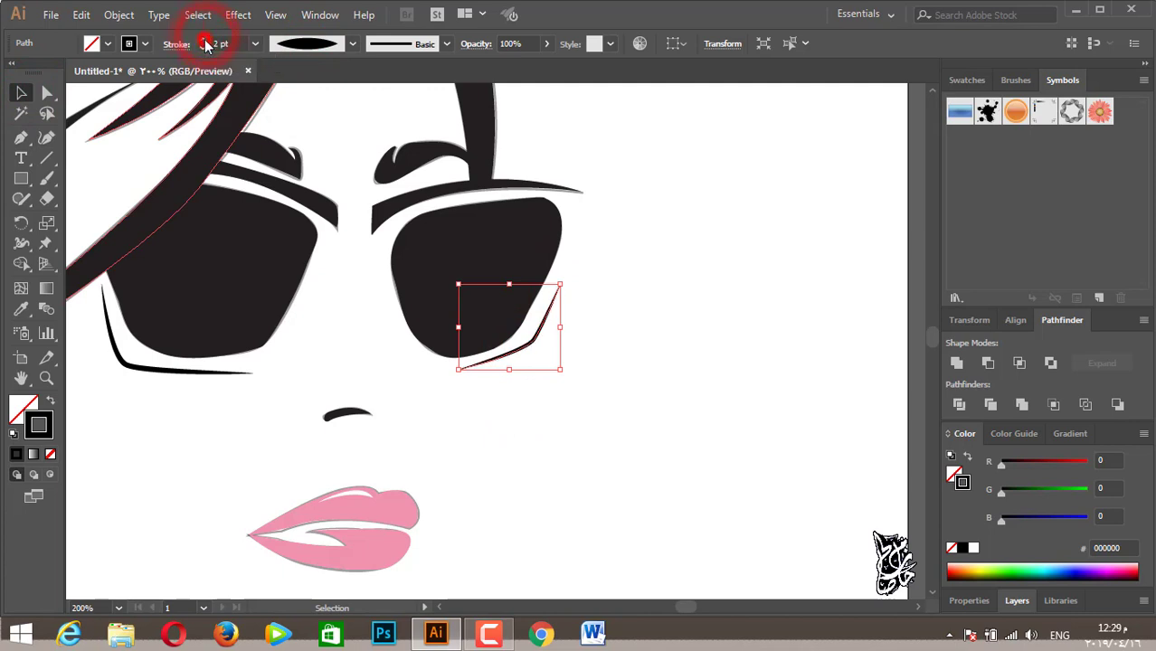
pyautogui.click(458, 440)
pyautogui.scroll(-2, 458, 434)
# Draw a curved line along the lip parting into the right corner.
pyautogui.scroll(-2, 482, 417)
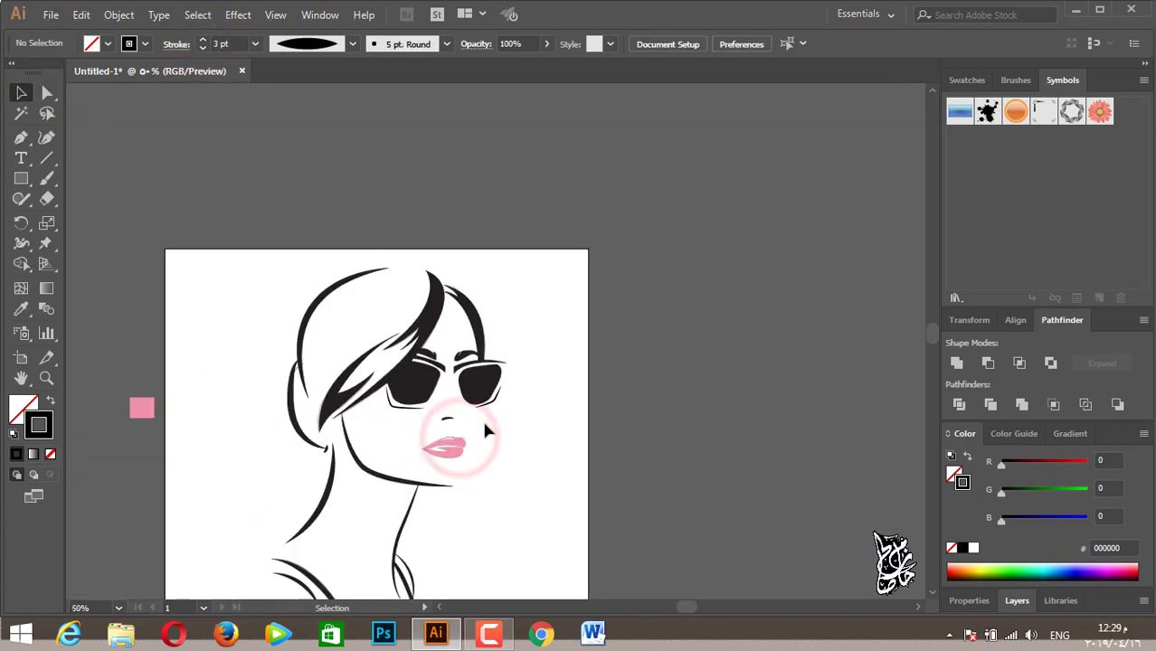
pyautogui.scroll(-1, 482, 418)
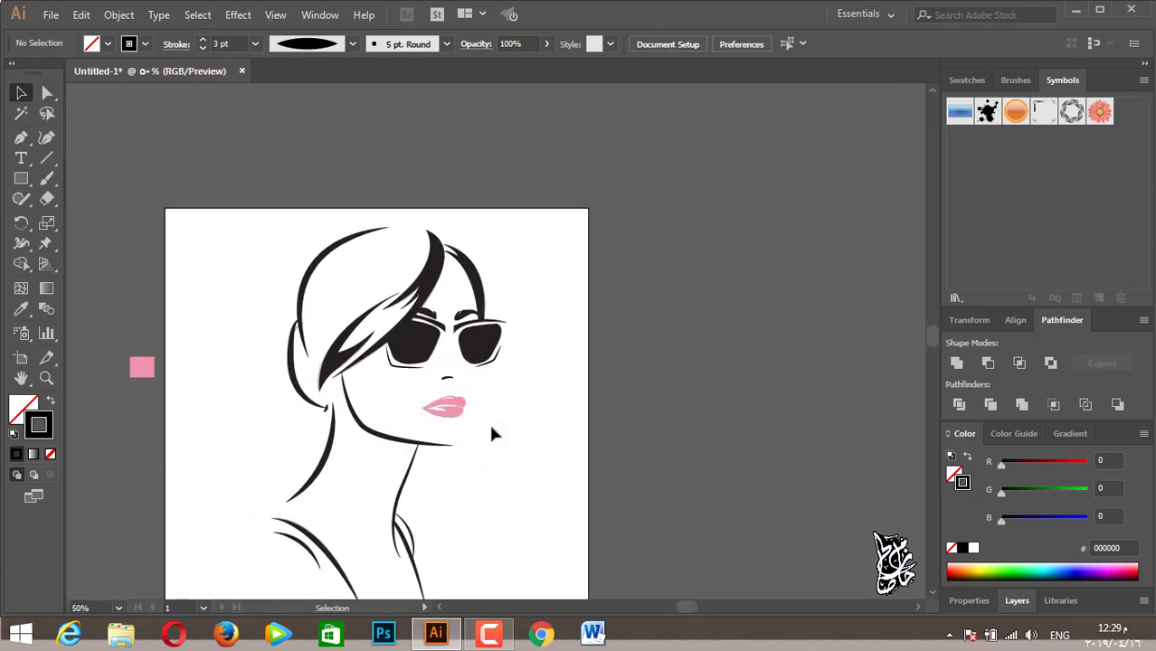
pyautogui.click(21, 137)
pyautogui.scroll(3, 502, 441)
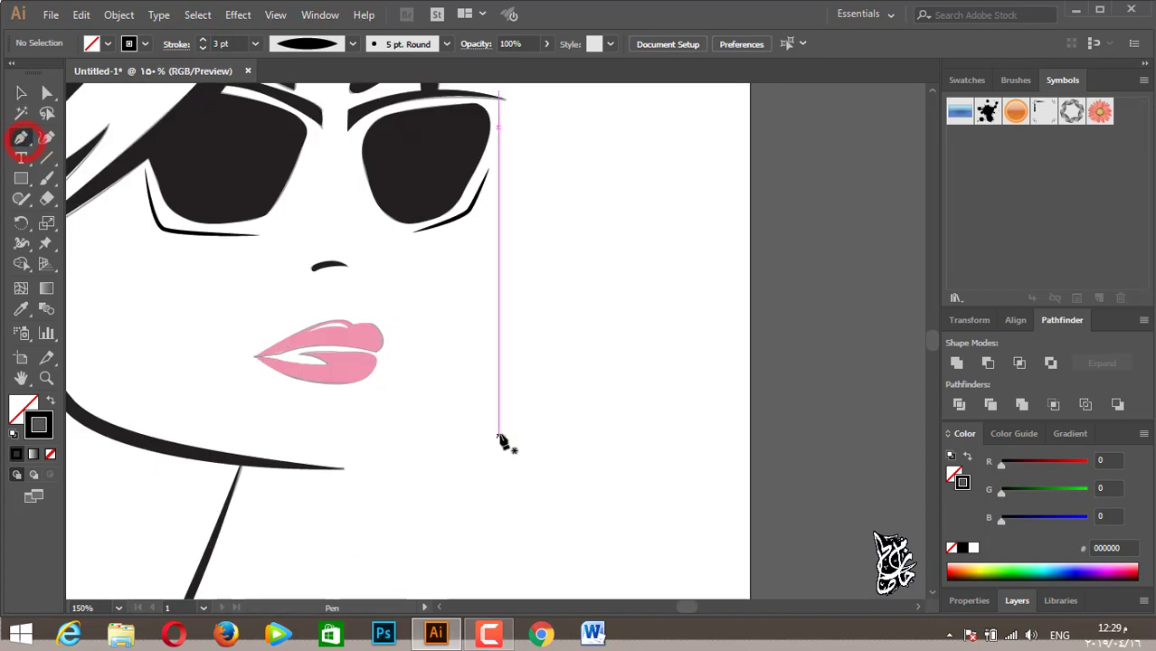
pyautogui.scroll(1, 490, 393)
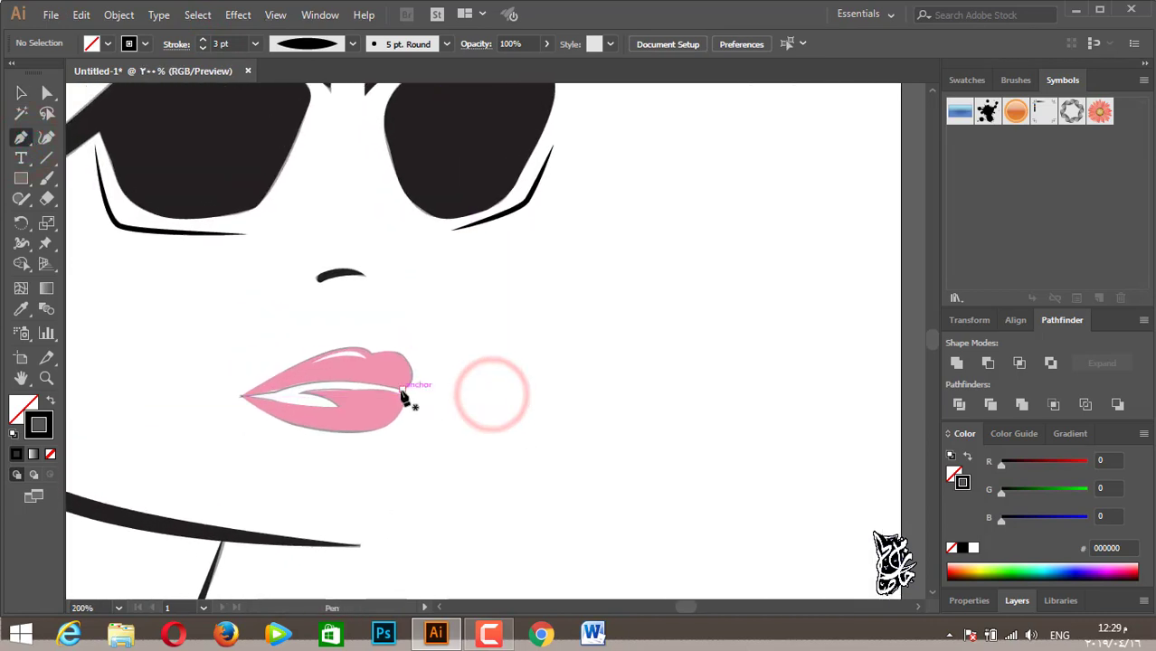
pyautogui.click(402, 390)
pyautogui.scroll(2, 318, 399)
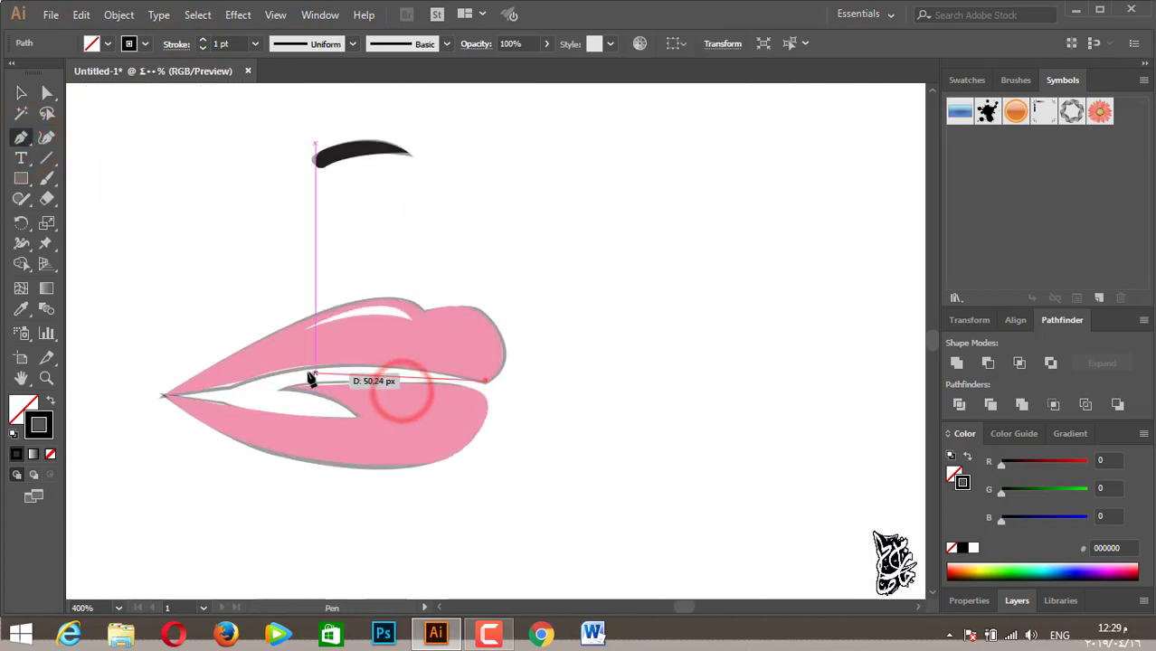
pyautogui.click(282, 370)
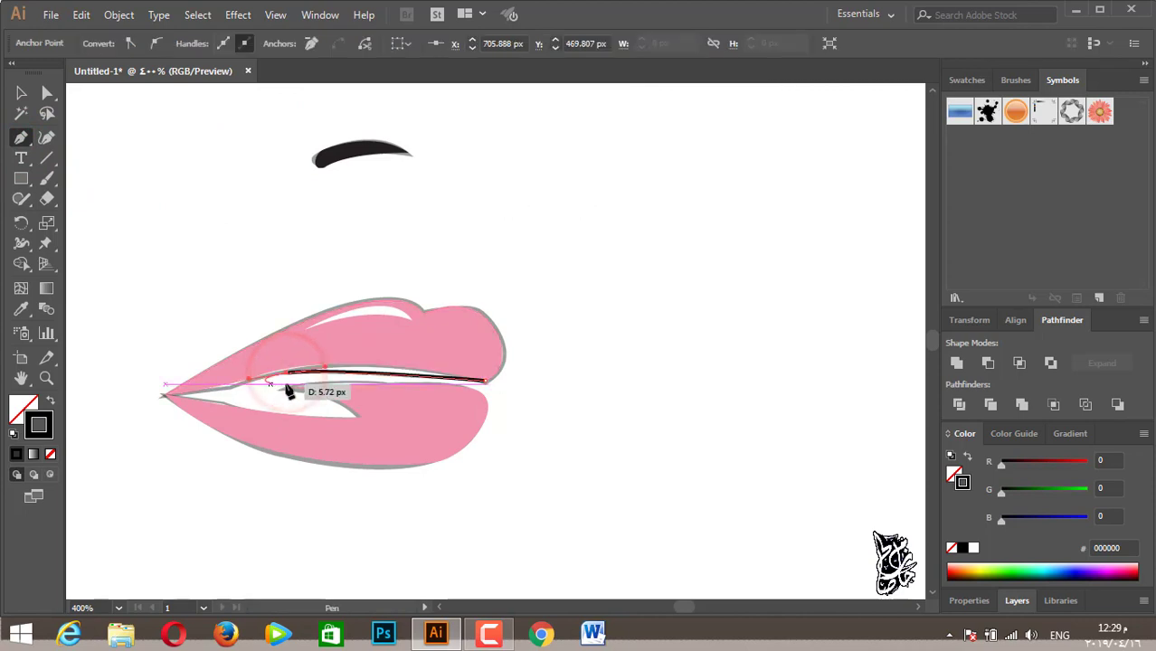
pyautogui.click(280, 372)
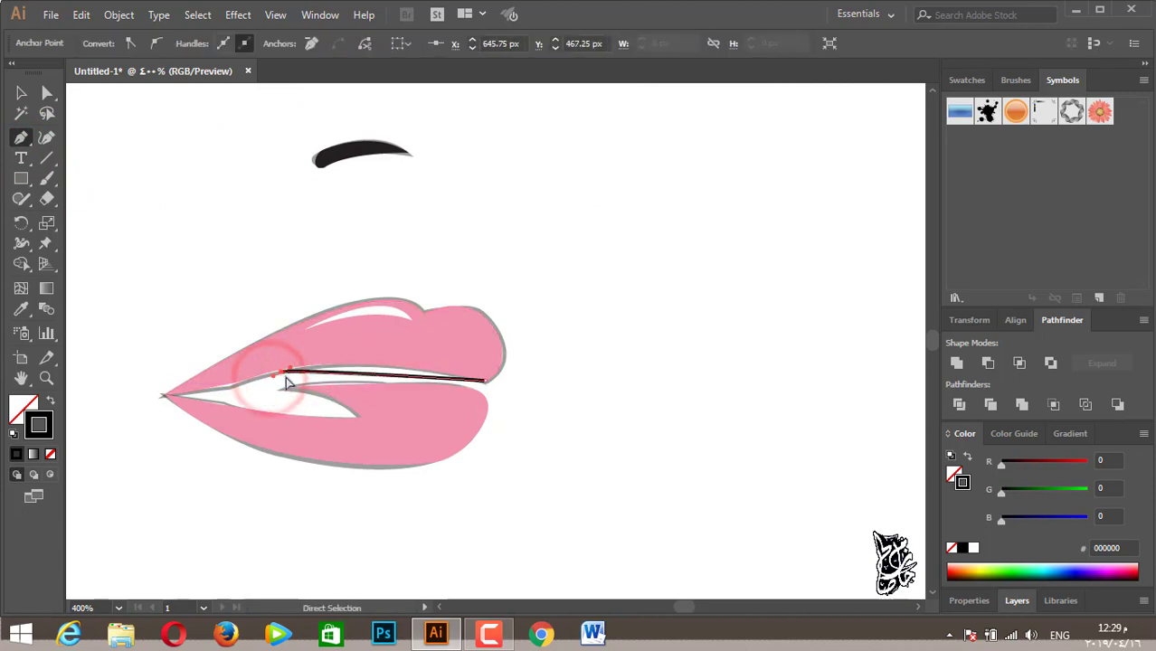
pyautogui.click(280, 370)
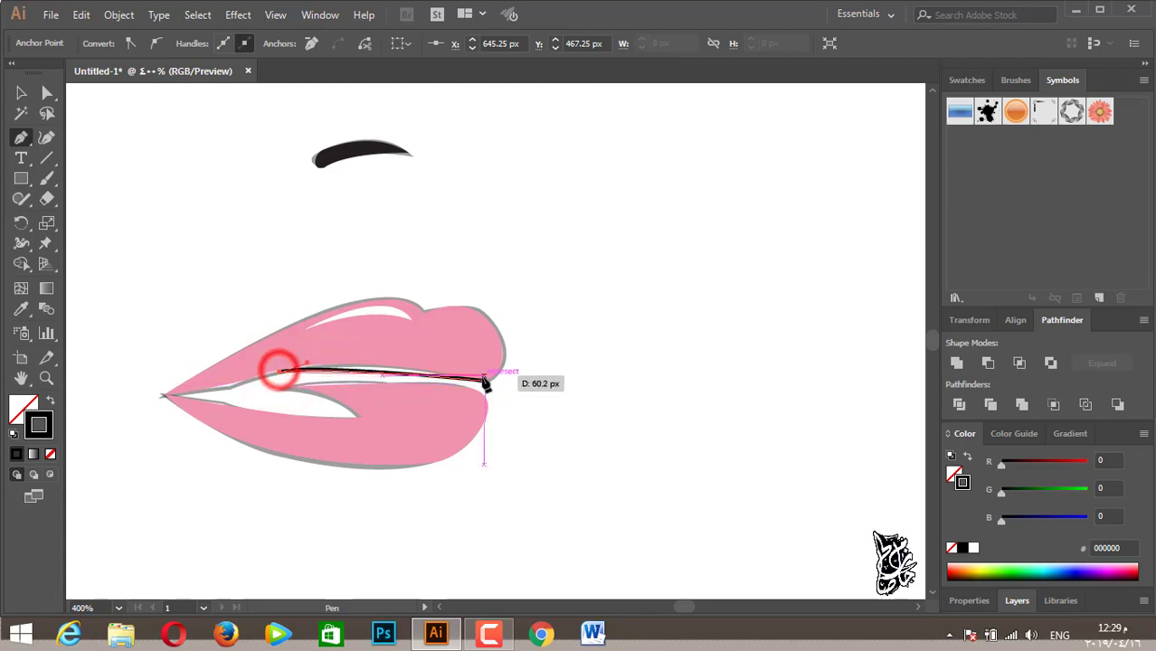
pyautogui.moveTo(555, 412); pyautogui.dragTo(556, 412)
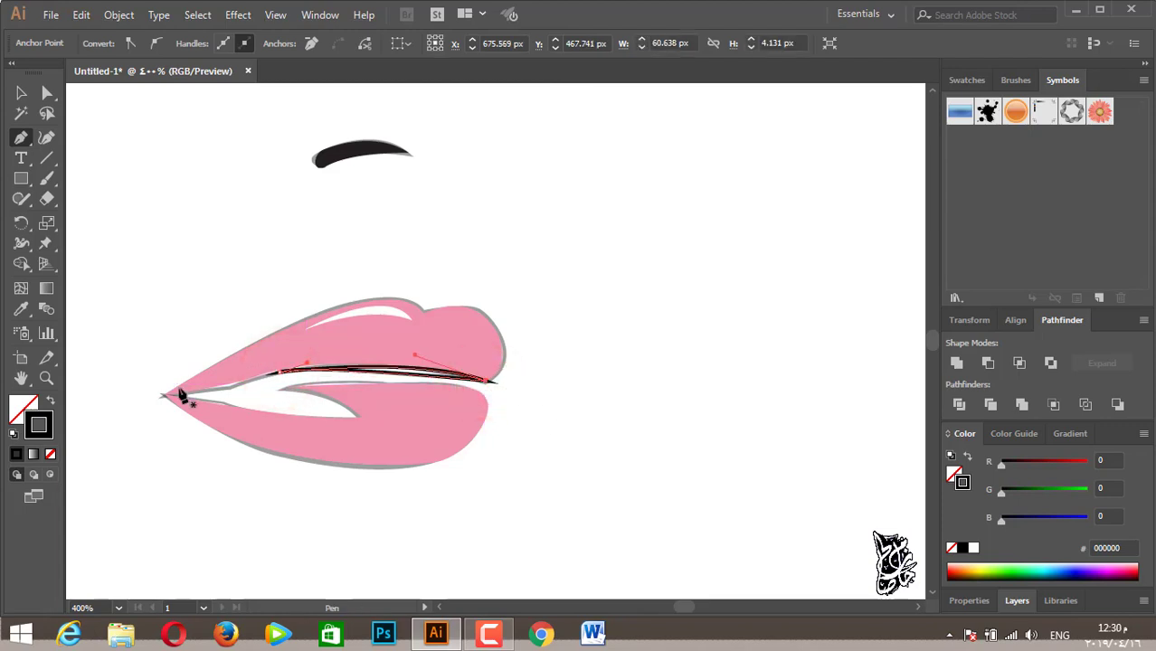
# Draw a closed black-filled tapered accent shape under the lower lip, then deselect it.
pyautogui.click(51, 398)
pyautogui.scroll(-2, 113, 400)
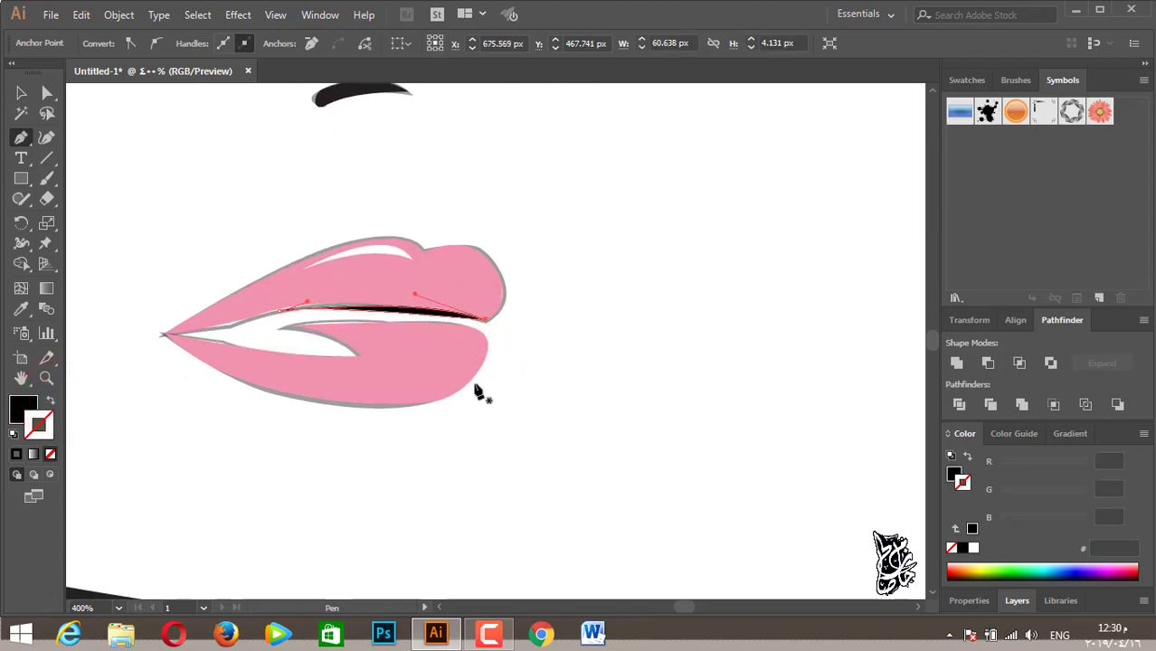
pyautogui.scroll(-3, 476, 392)
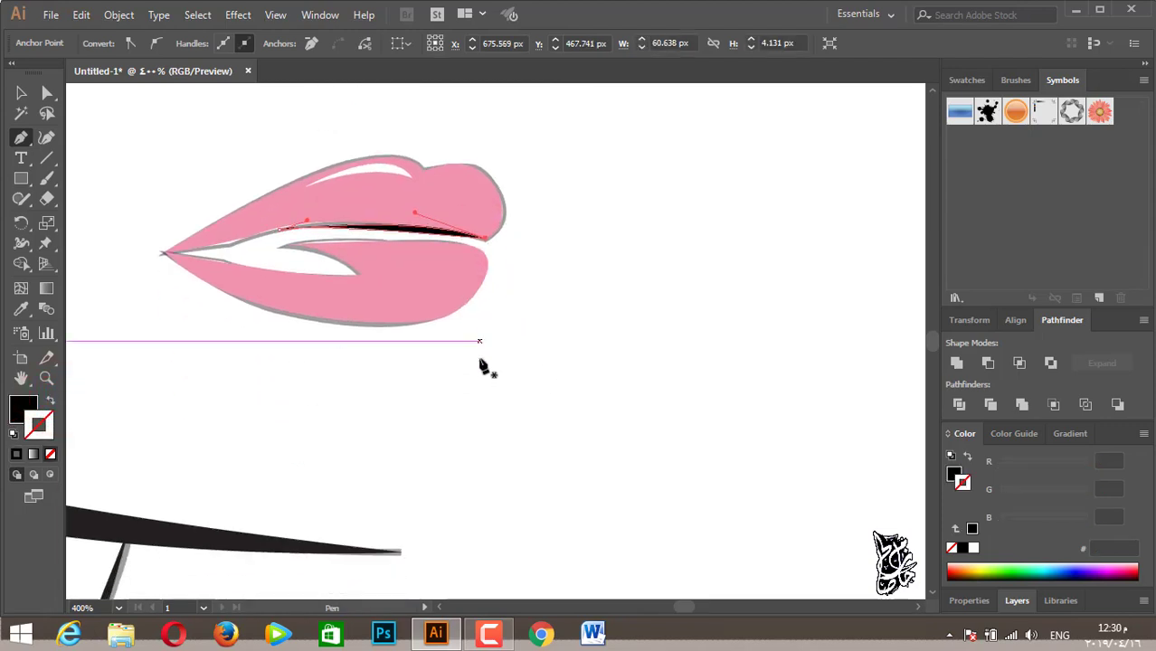
pyautogui.click(428, 321)
pyautogui.moveTo(239, 299); pyautogui.dragTo(162, 276)
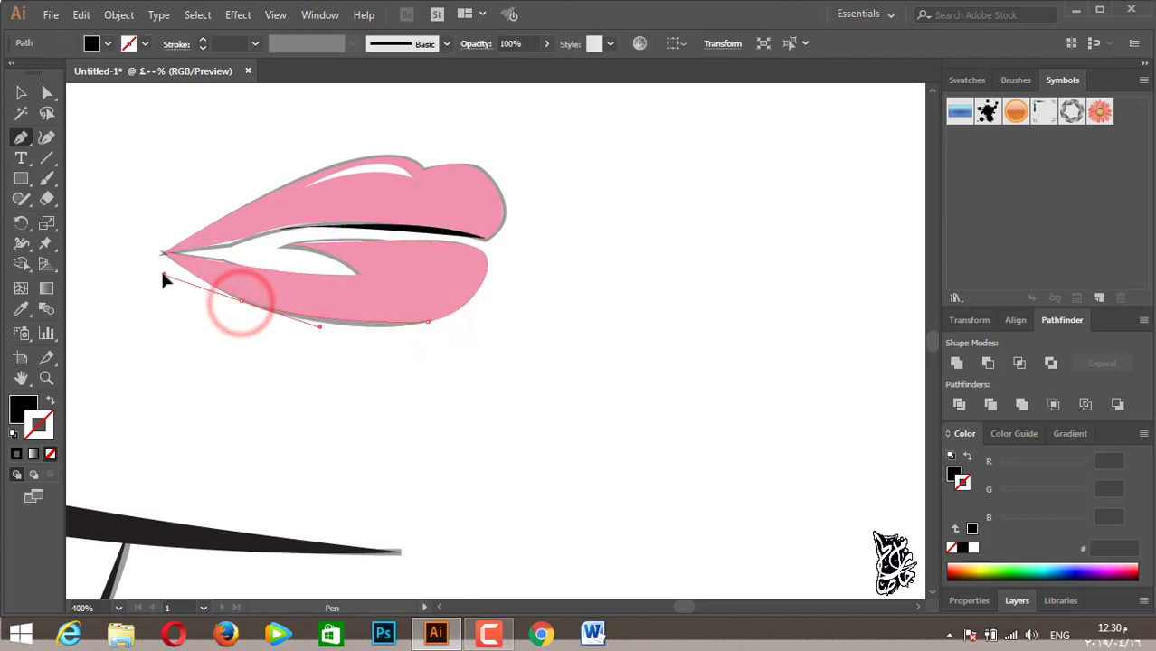
pyautogui.click(240, 299)
pyautogui.moveTo(427, 321); pyautogui.dragTo(512, 312)
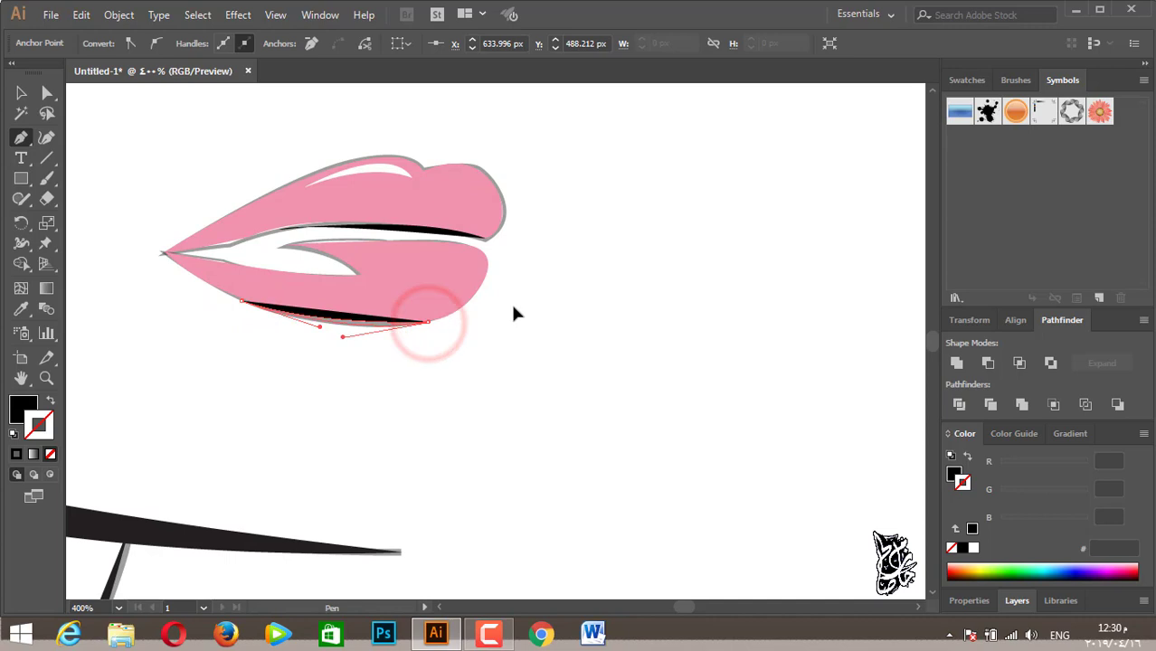
pyautogui.click(21, 94)
pyautogui.click(253, 357)
# Scroll and pan to bring the whole portrait into view.
pyautogui.scroll(-3, 254, 362)
pyautogui.scroll(-2, 286, 374)
pyautogui.scroll(-2, 307, 371)
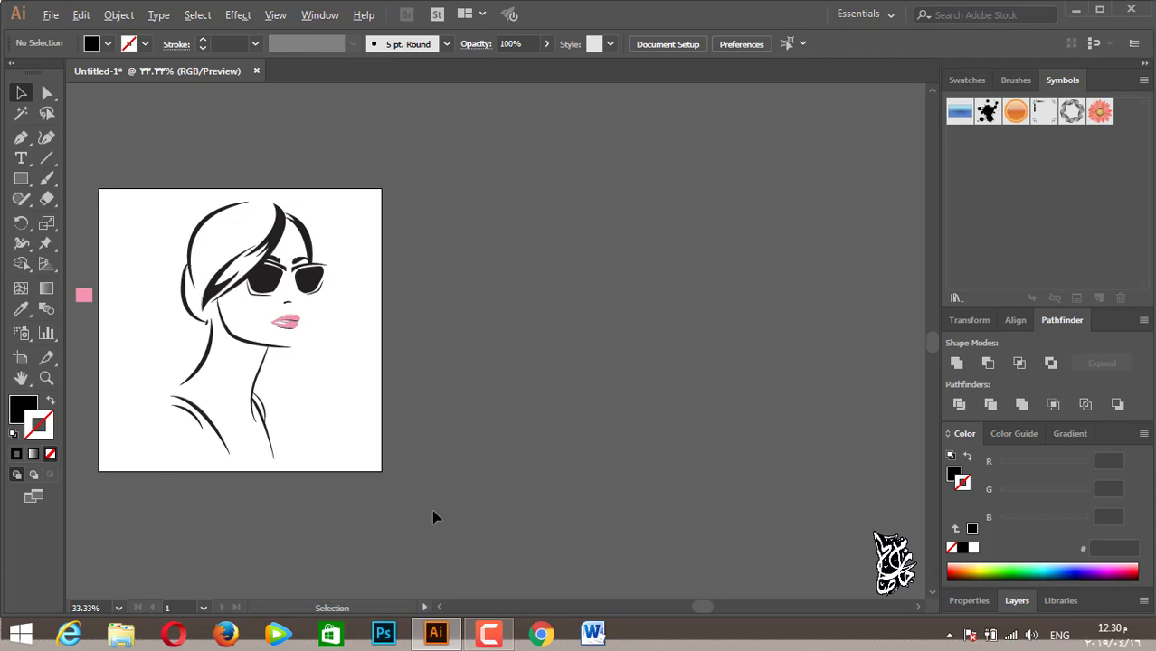
pyautogui.scroll(-1, 425, 503)
pyautogui.moveTo(378, 422); pyautogui.dragTo(461, 398)
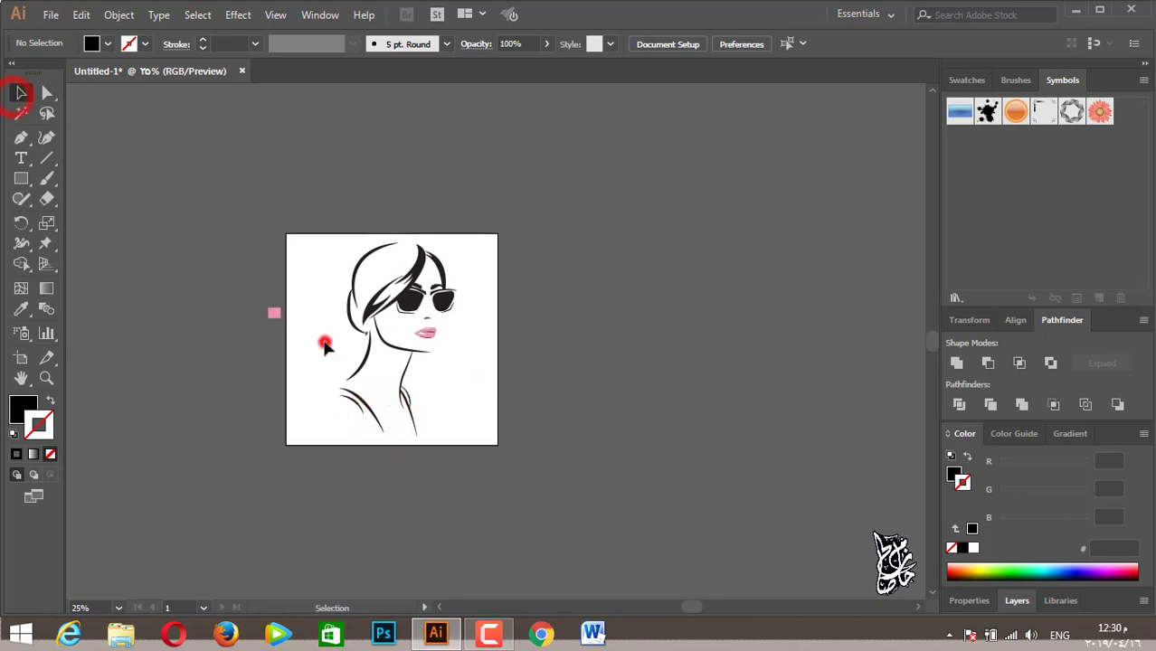
pyautogui.scroll(1, 370, 355)
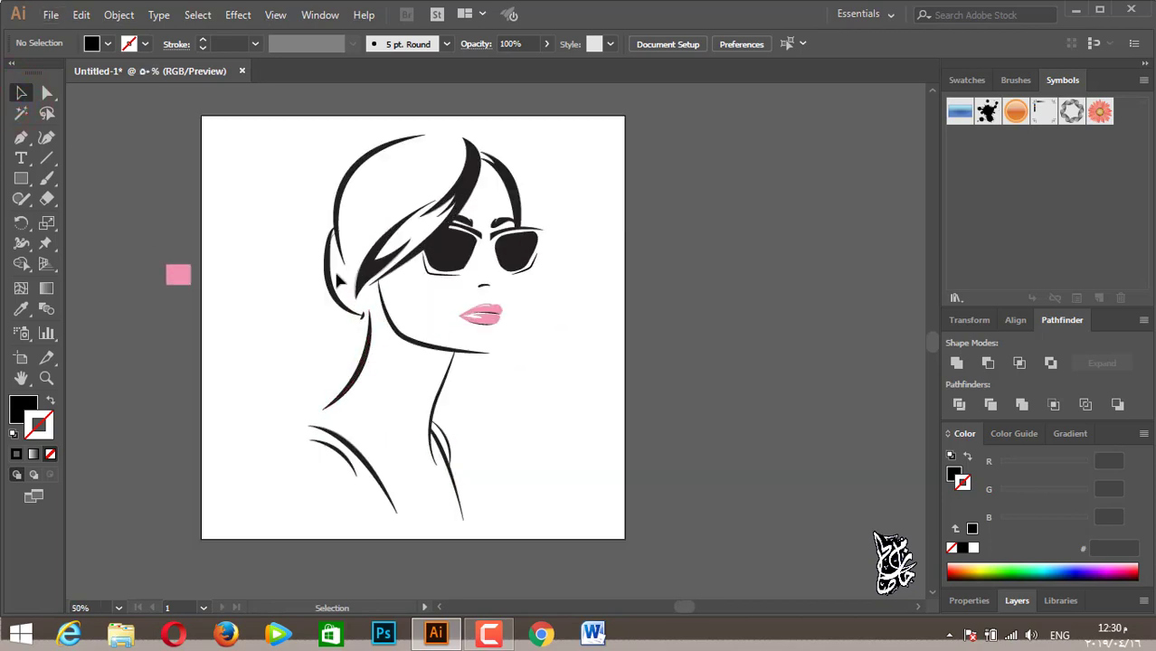
# Drag the ear hair curve's anchor and handle upward so it hooks toward the head top.
pyautogui.click(341, 271)
pyautogui.scroll(3, 341, 271)
pyautogui.click(47, 93)
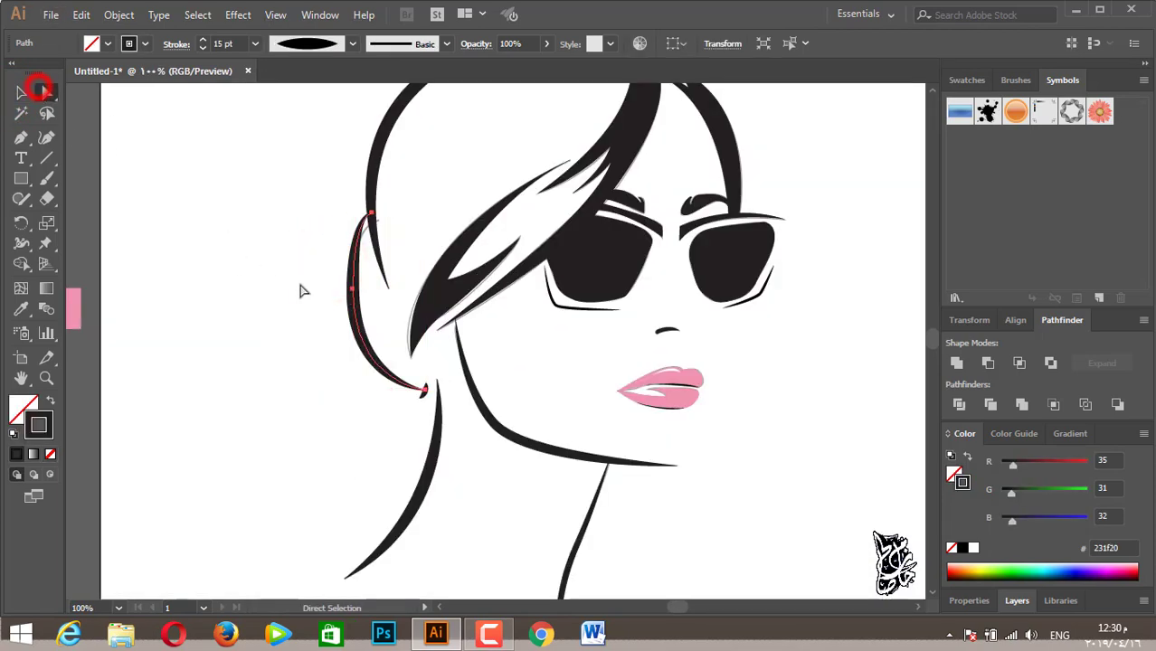
pyautogui.moveTo(351, 290); pyautogui.dragTo(344, 287)
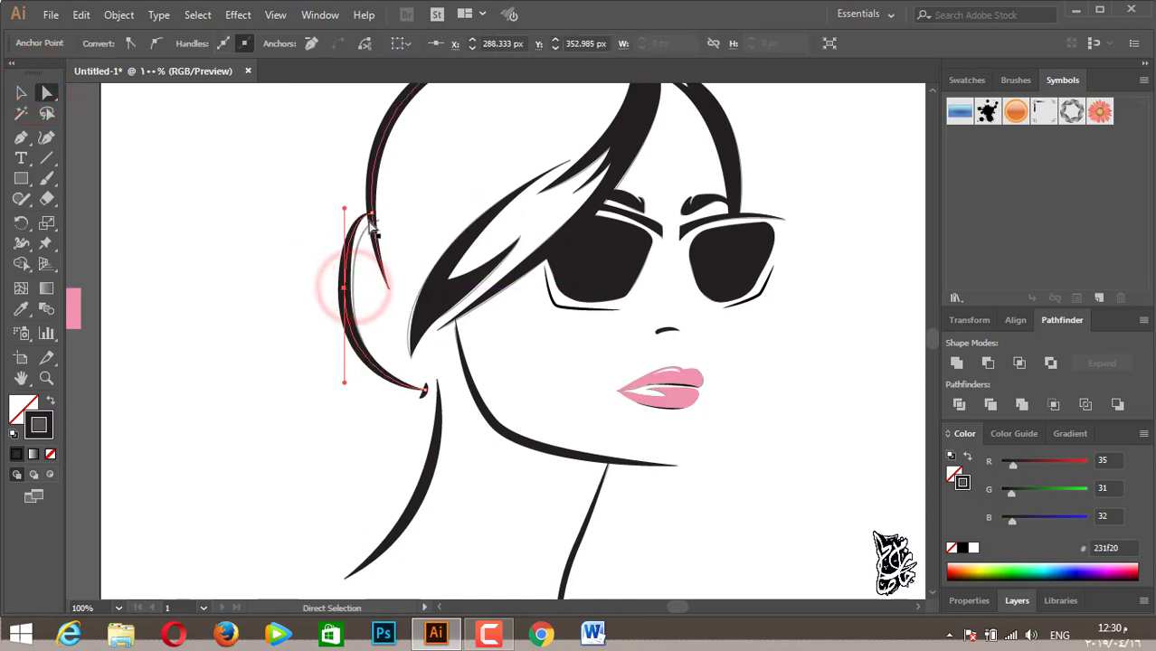
pyautogui.moveTo(344, 208); pyautogui.dragTo(344, 207)
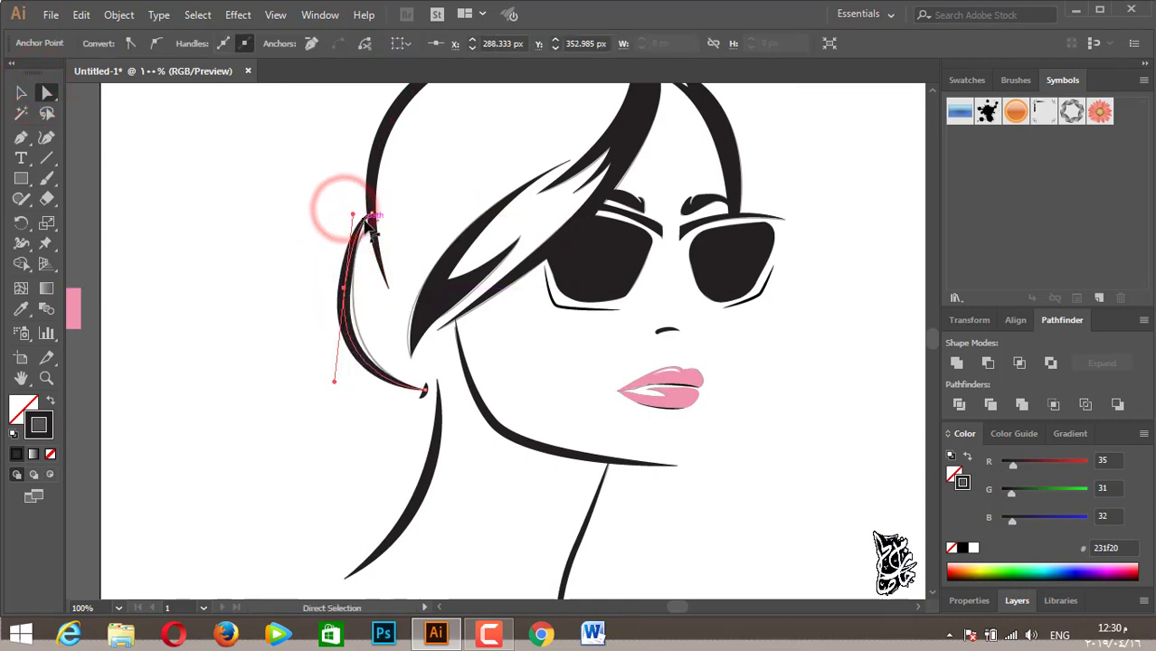
pyautogui.moveTo(345, 289); pyautogui.dragTo(373, 223)
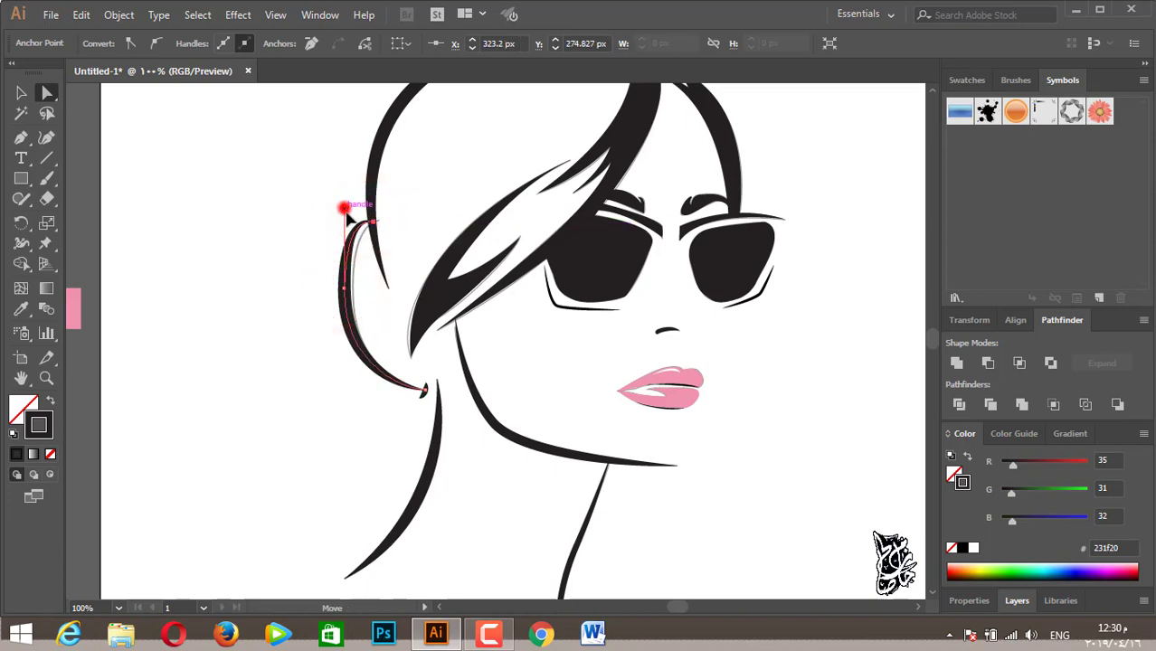
pyautogui.moveTo(352, 222); pyautogui.dragTo(359, 229)
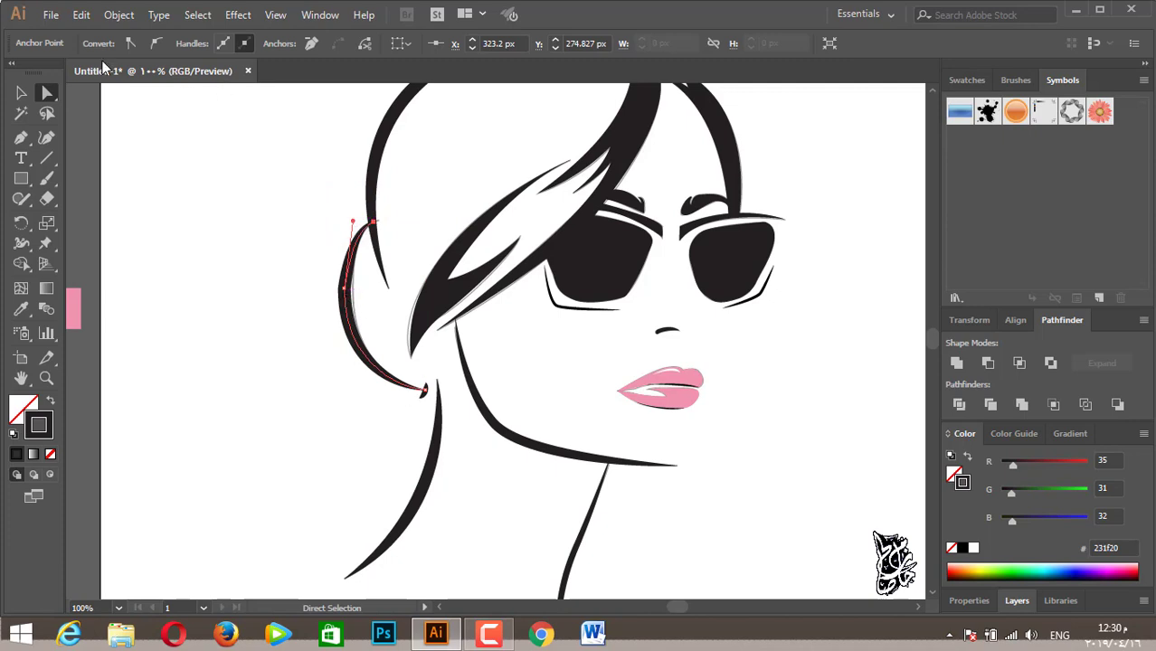
pyautogui.click(164, 164)
pyautogui.click(352, 246)
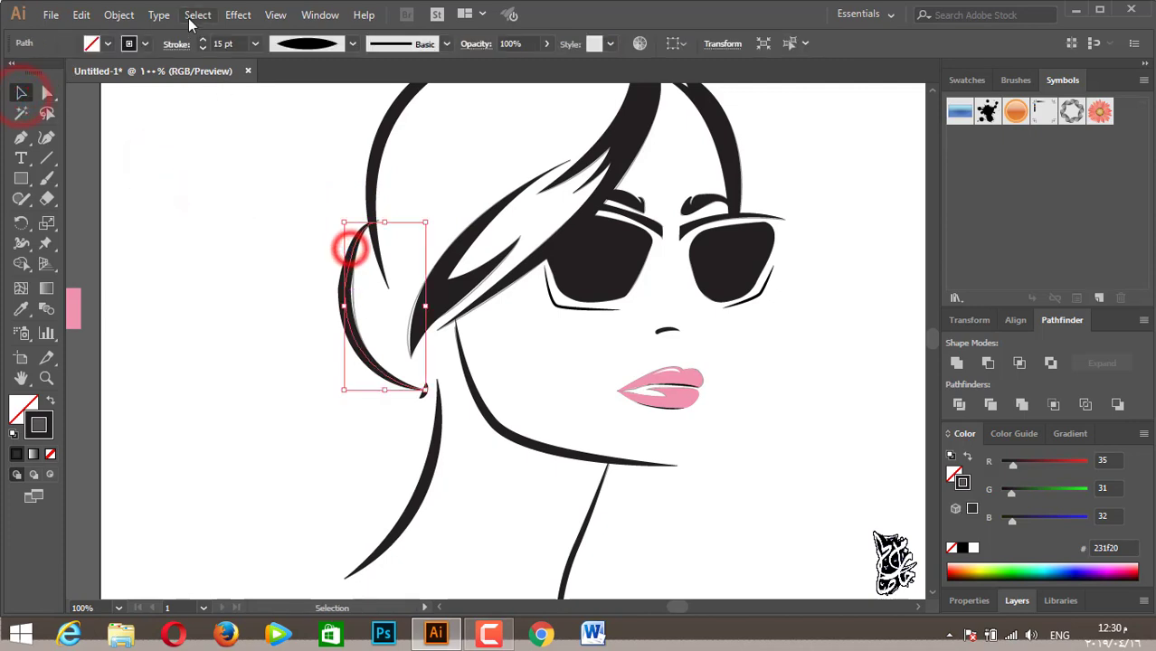
pyautogui.click(221, 307)
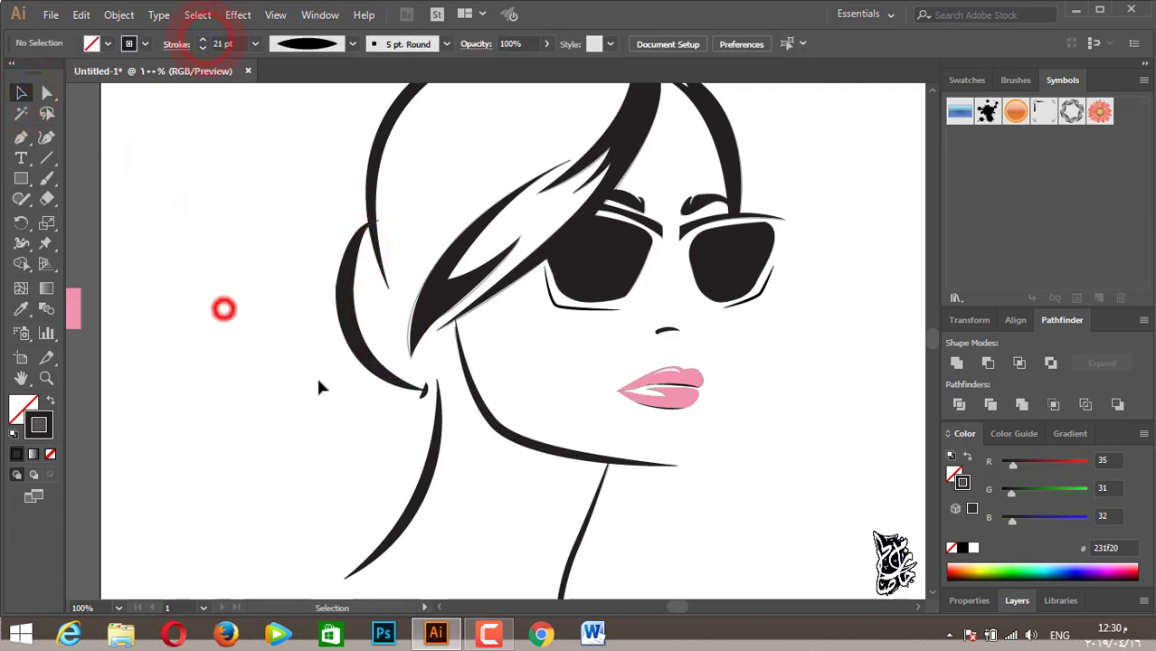
pyautogui.scroll(-1, 335, 370)
pyautogui.scroll(-2, 377, 327)
pyautogui.click(606, 395)
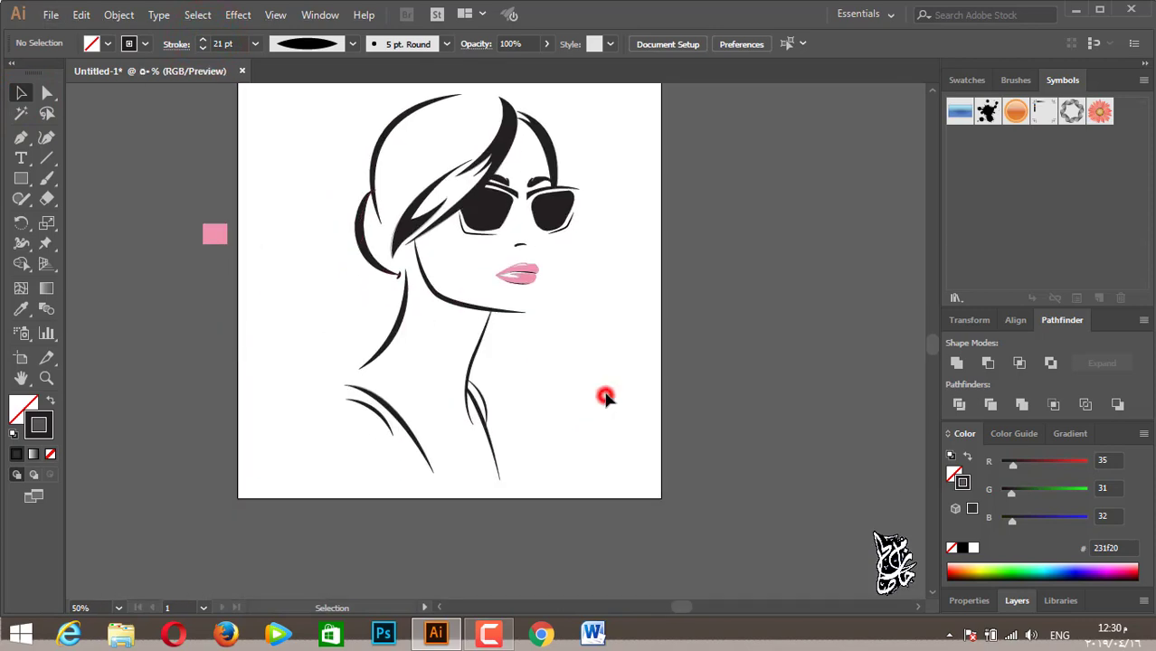